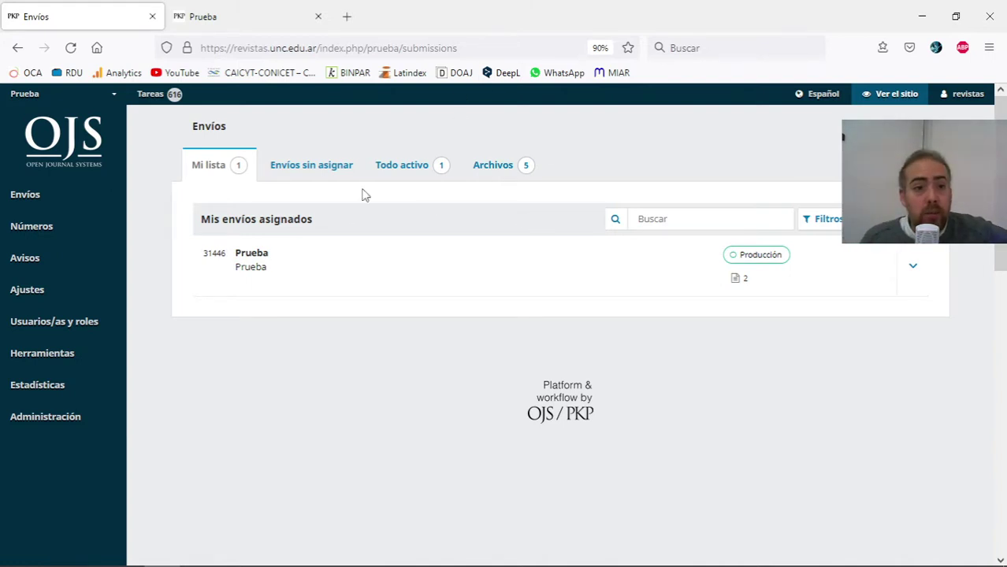
# View the navigation bar on the Prueba journal's public site, then return to the submissions dashboard.
pyautogui.click(250, 8)
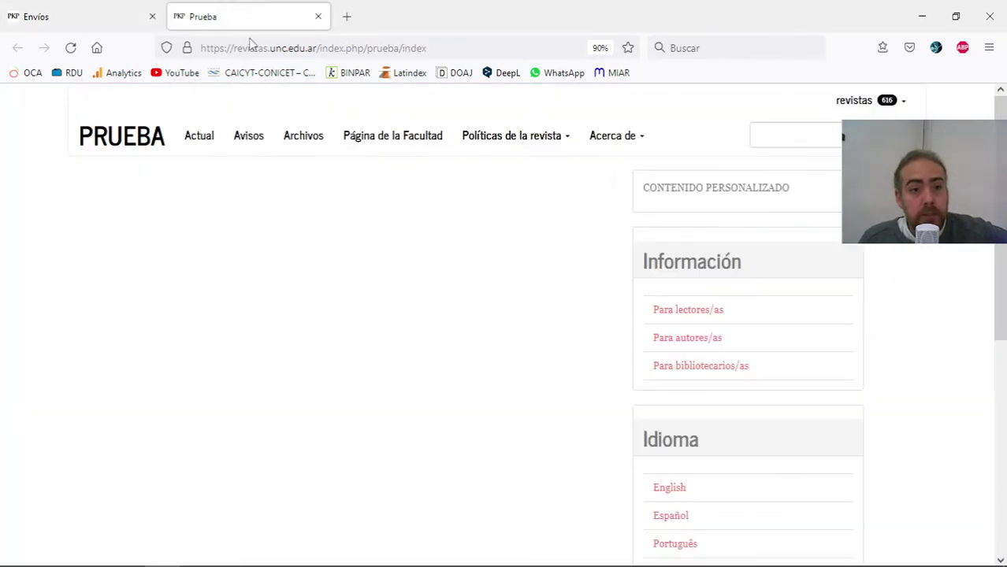
pyautogui.moveTo(537, 146)
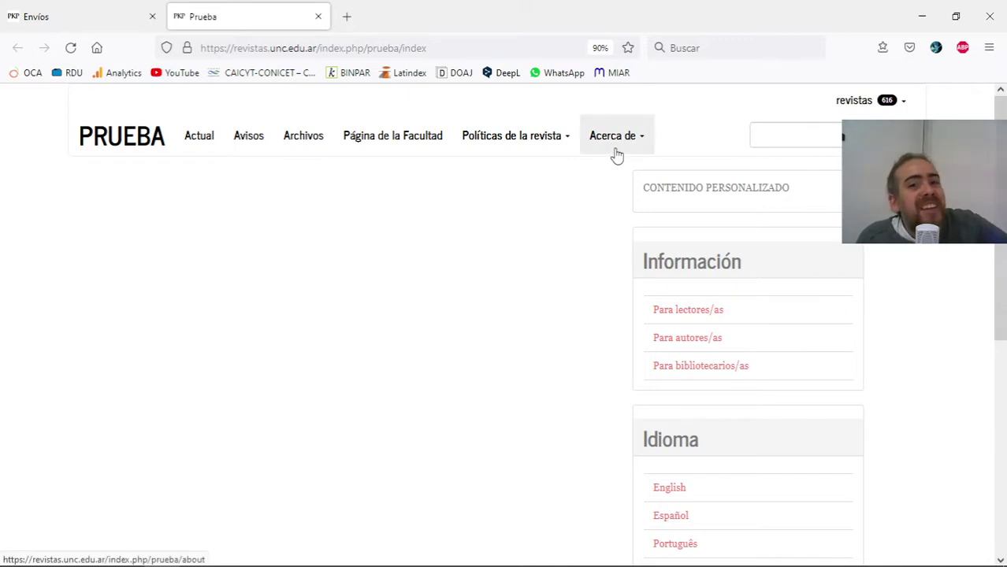
pyautogui.click(100, 16)
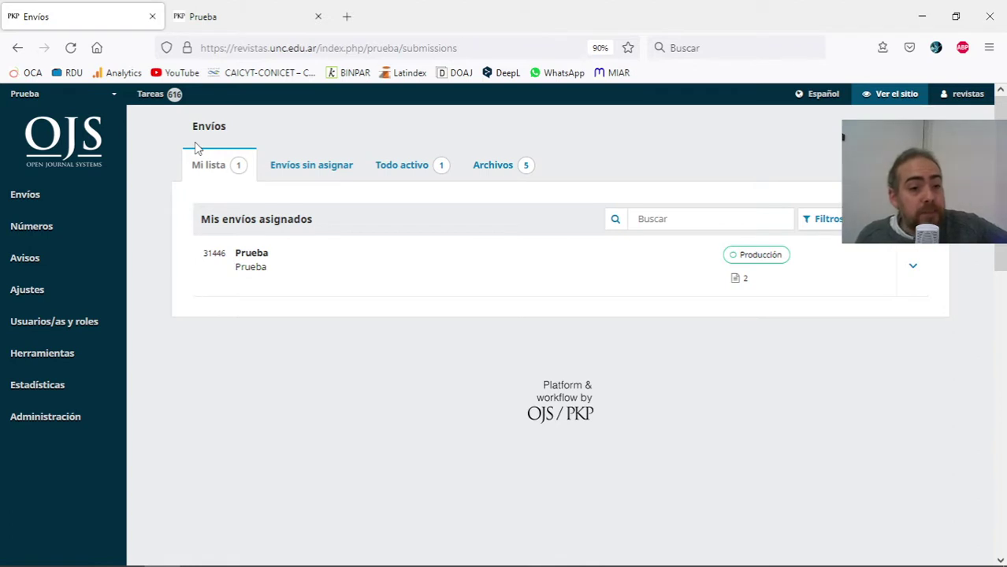
# Open the navigation menus configuration in the journal's website settings.
pyautogui.moveTo(36, 293)
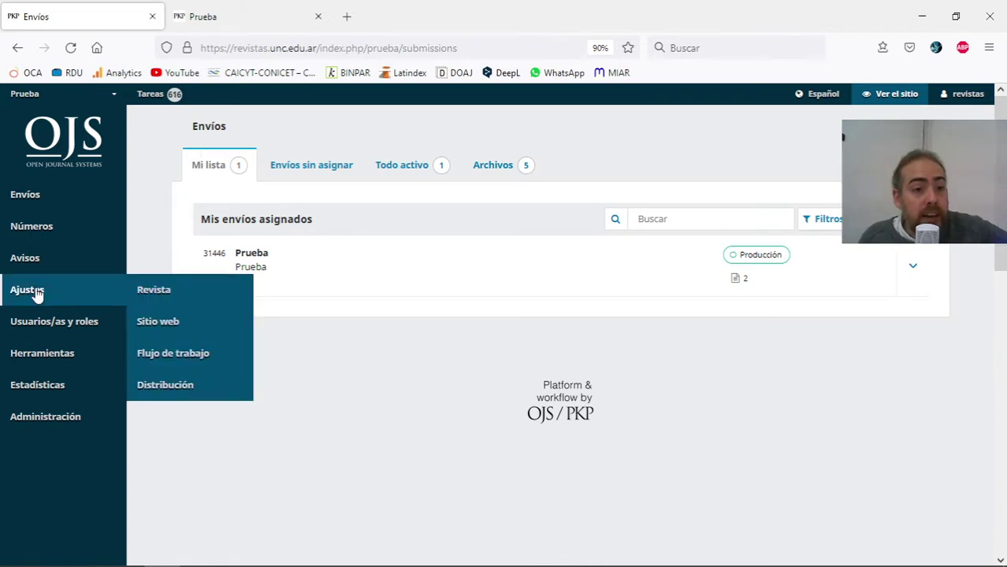
pyautogui.click(158, 322)
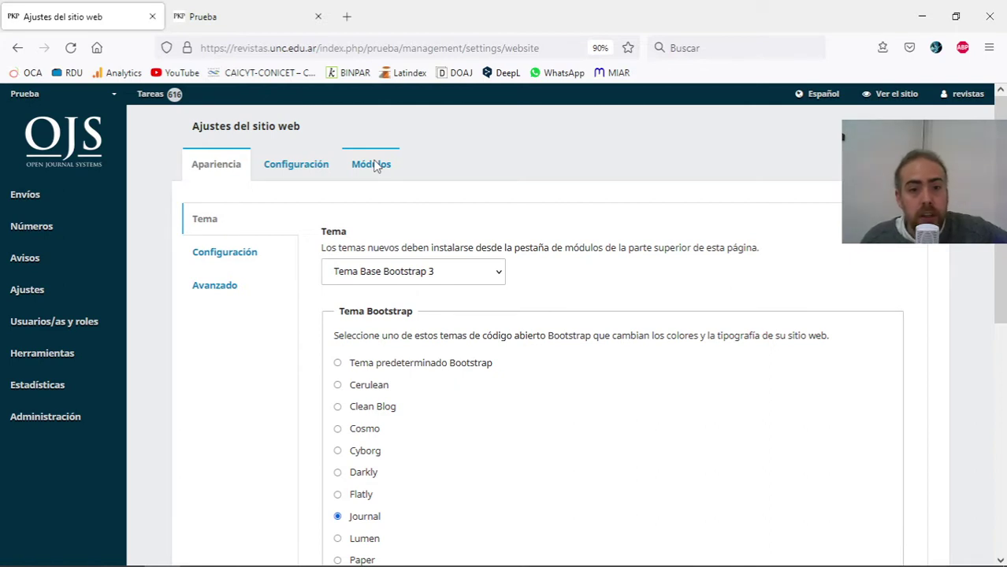
pyautogui.click(289, 180)
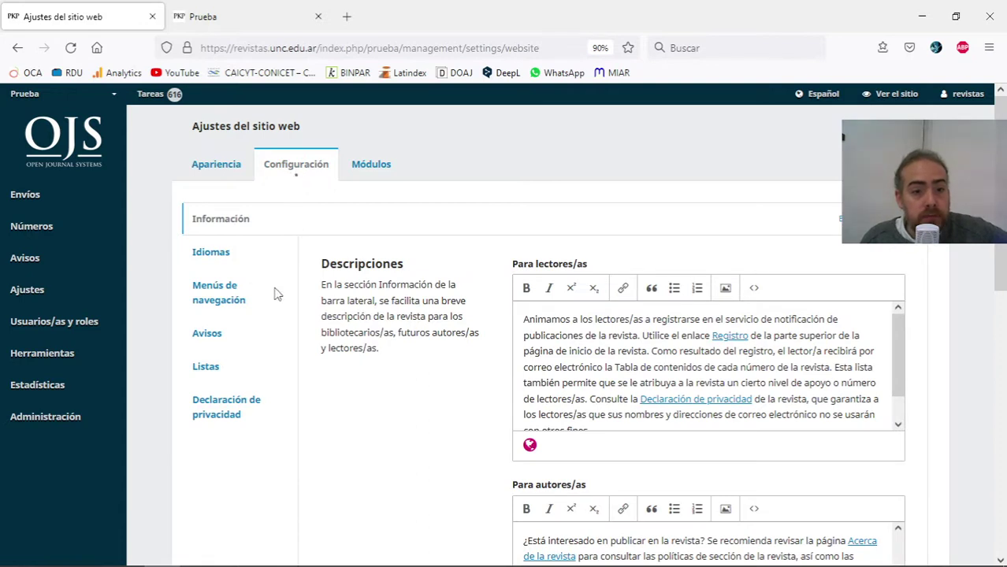
pyautogui.click(229, 304)
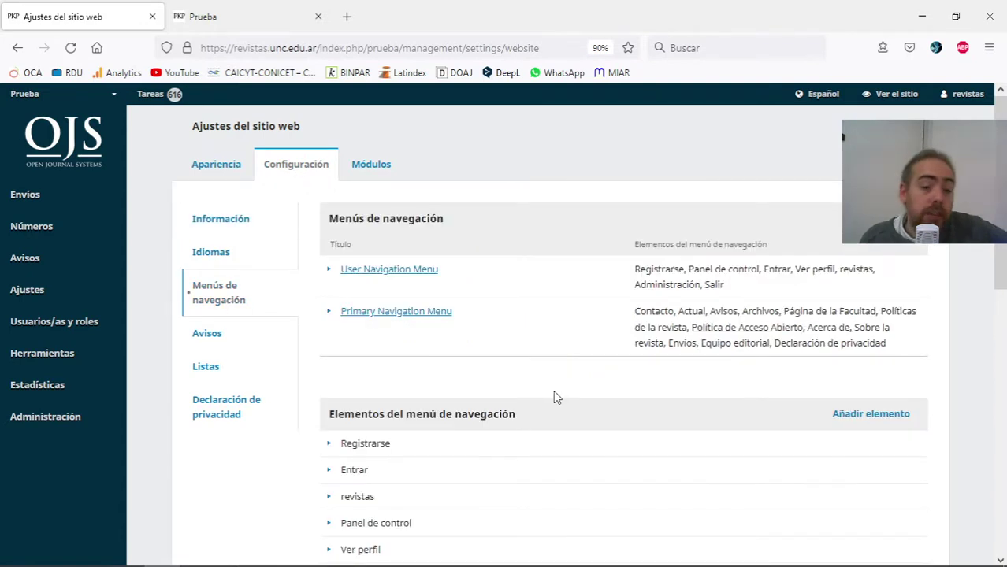
# Examine the User Navigation Menu and Primary Navigation Menu entries and locate the matching menus in the dashboard and on the public site.
pyautogui.moveTo(439, 269); pyautogui.dragTo(315, 276)
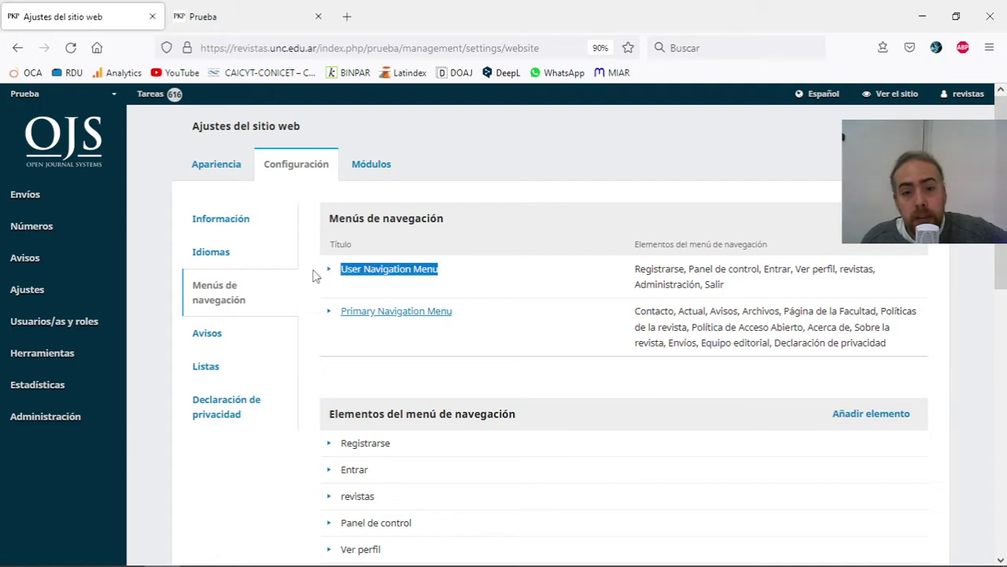
pyautogui.moveTo(967, 94)
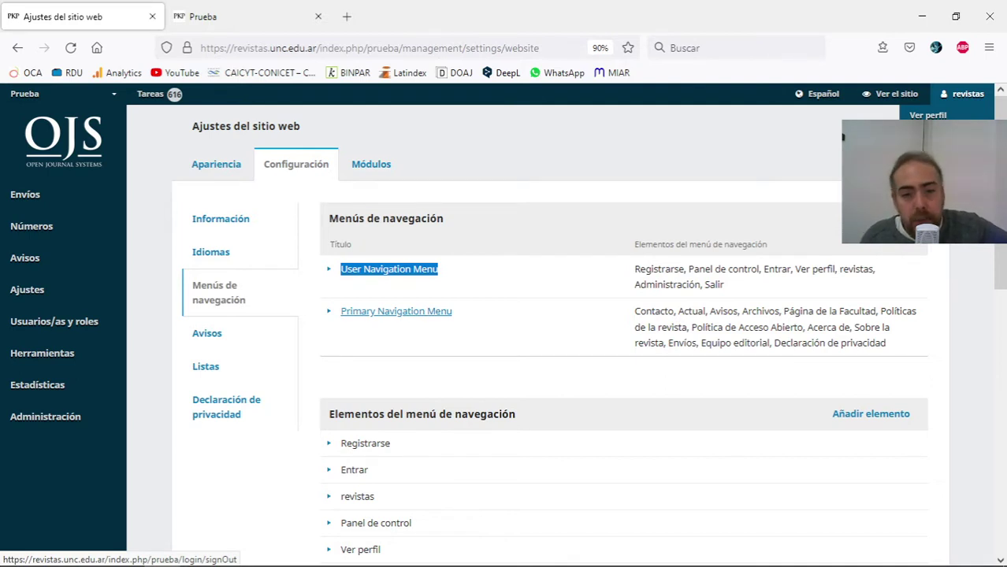
pyautogui.click(876, 347)
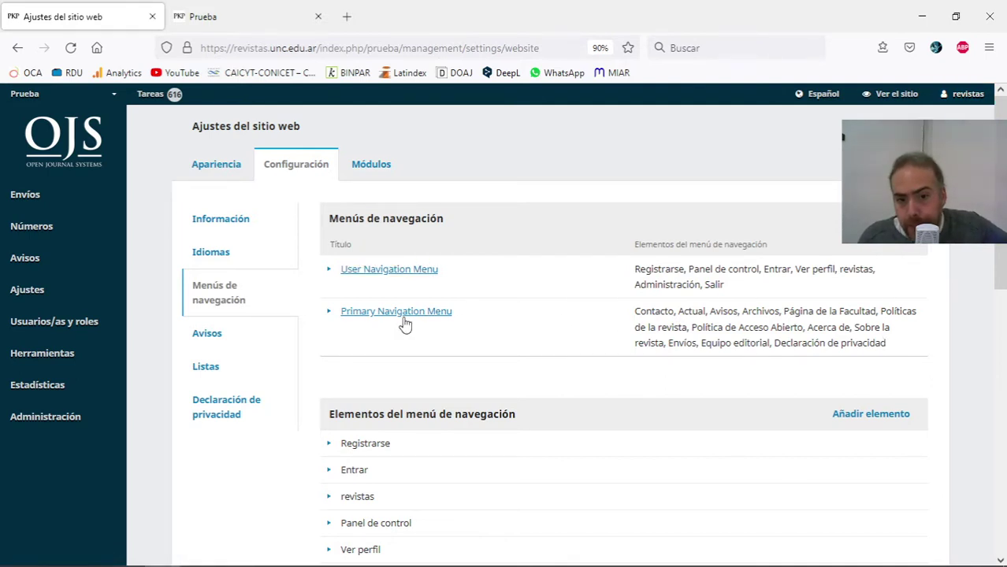
pyautogui.moveTo(456, 313); pyautogui.dragTo(332, 315)
pyautogui.click(553, 342)
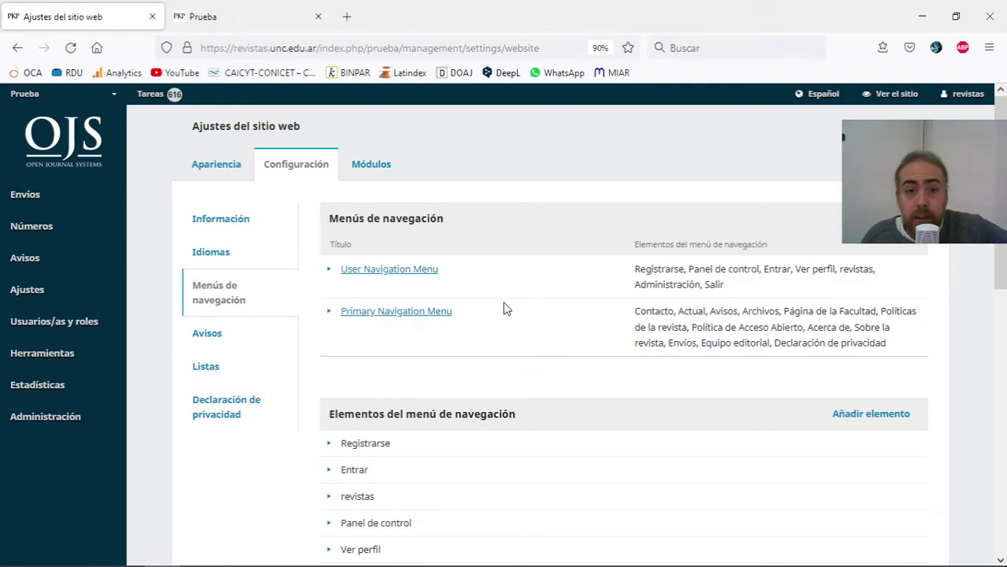
pyautogui.click(236, 11)
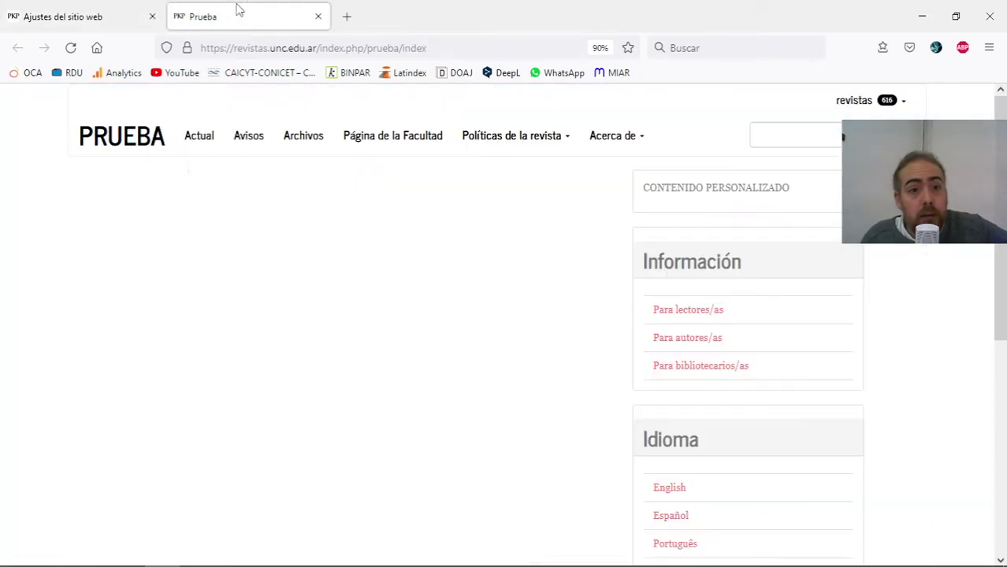
pyautogui.click(99, 17)
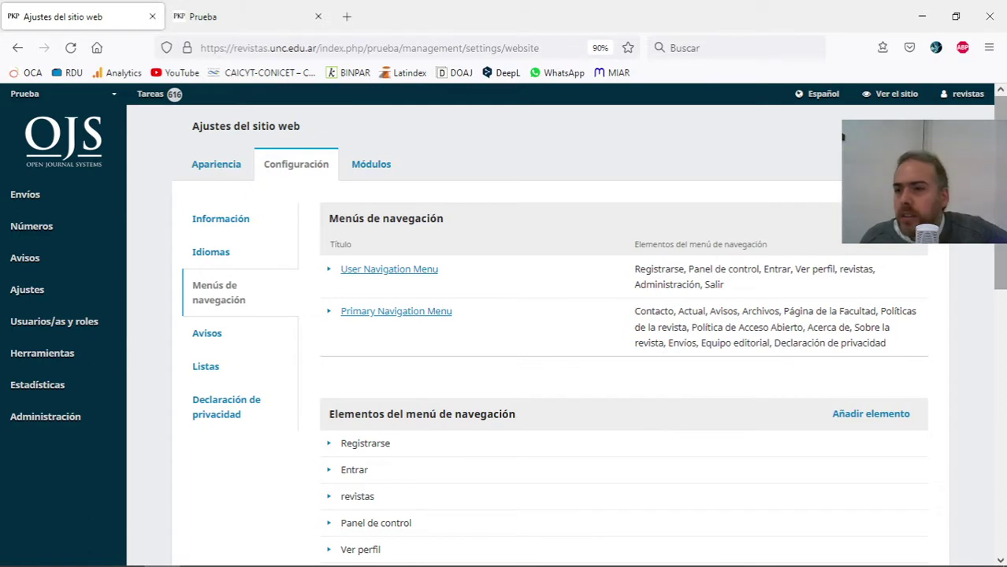
# Review the navigation menus and menu items sections, and check the actions available for the User Navigation Menu.
pyautogui.scroll(-1, 658, 435)
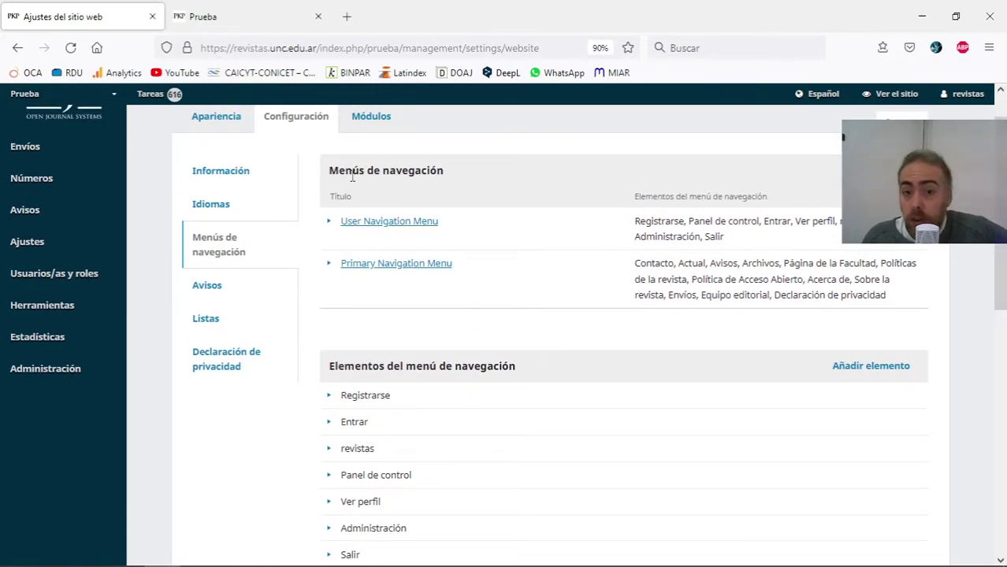
pyautogui.moveTo(351, 172); pyautogui.dragTo(405, 173)
pyautogui.click(377, 354)
pyautogui.moveTo(367, 365); pyautogui.dragTo(478, 361)
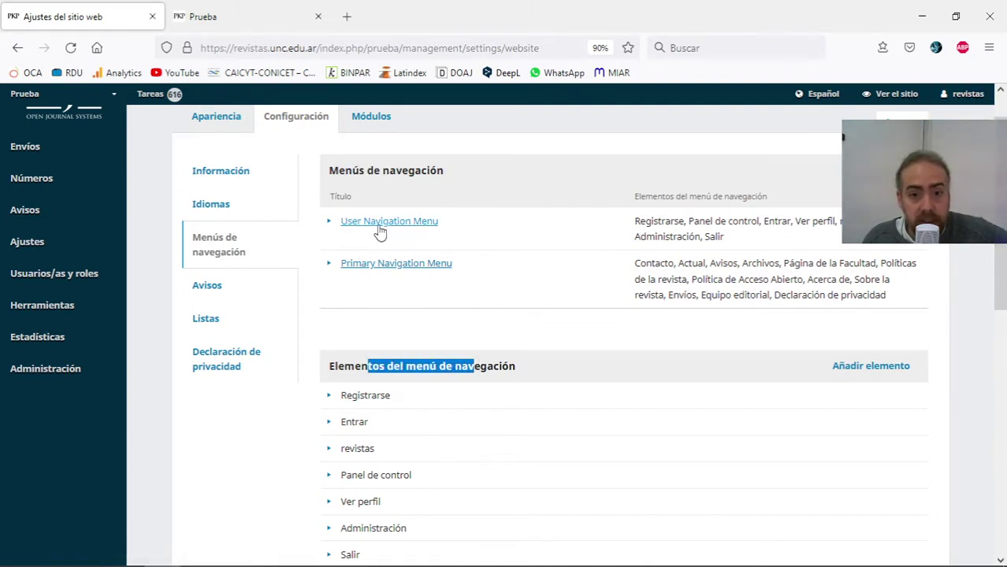
pyautogui.click(329, 224)
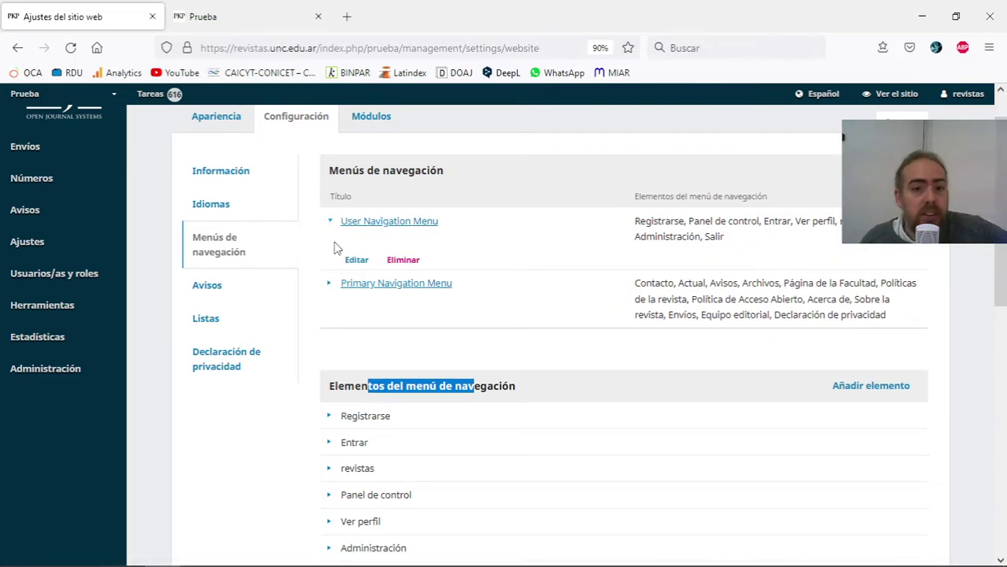
pyautogui.click(329, 222)
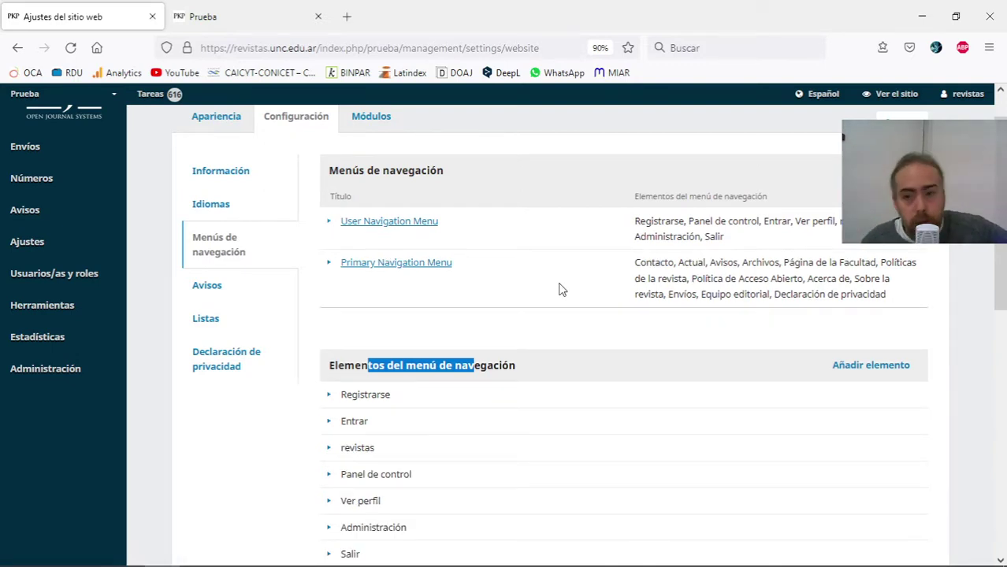
# Check the public site's navigation bar against the Primary Navigation Menu entry in the settings.
pyautogui.click(268, 8)
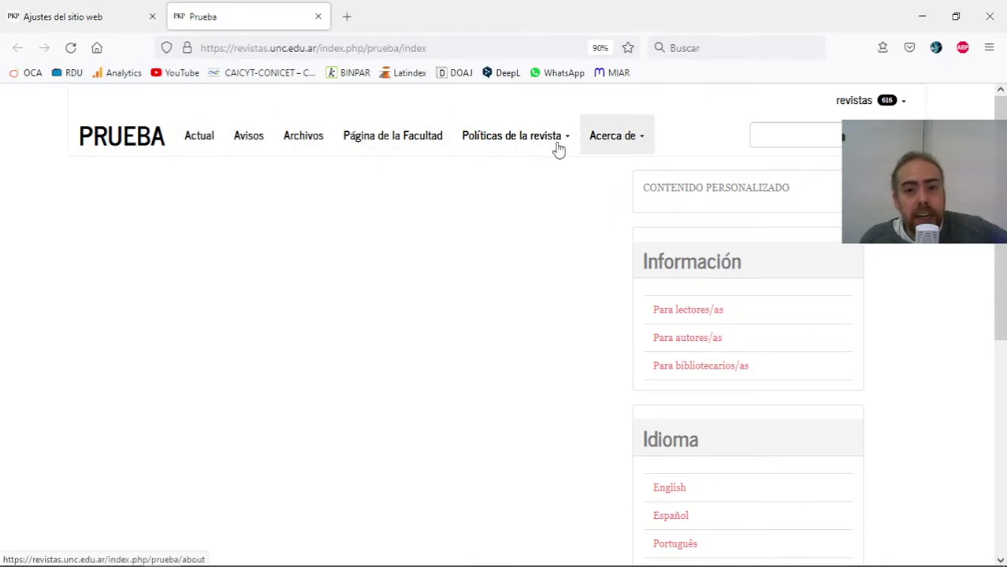
pyautogui.hotkey('ctrl', 'shift', 'Tab')
pyautogui.click(628, 357)
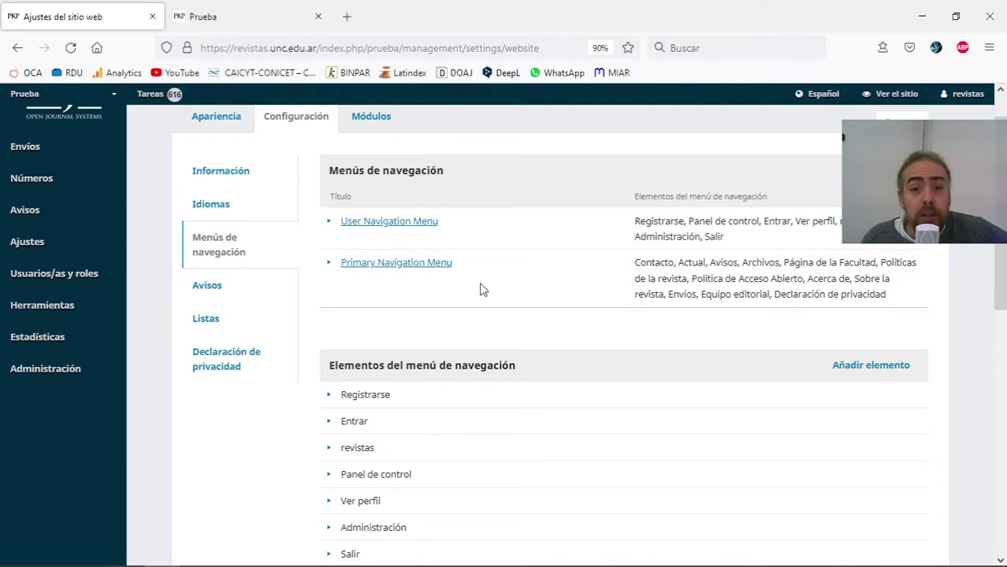
pyautogui.moveTo(479, 265); pyautogui.dragTo(332, 263)
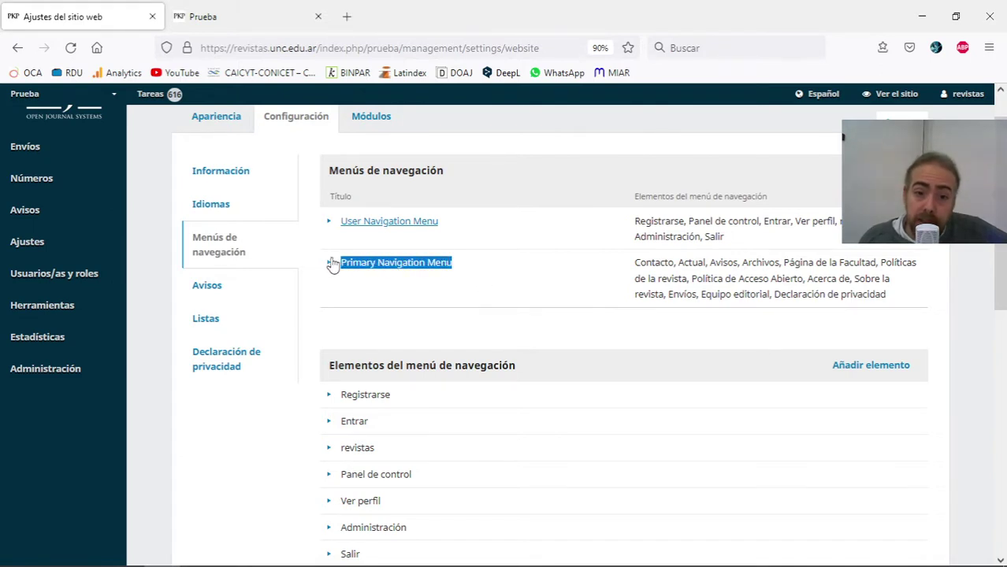
pyautogui.click(530, 295)
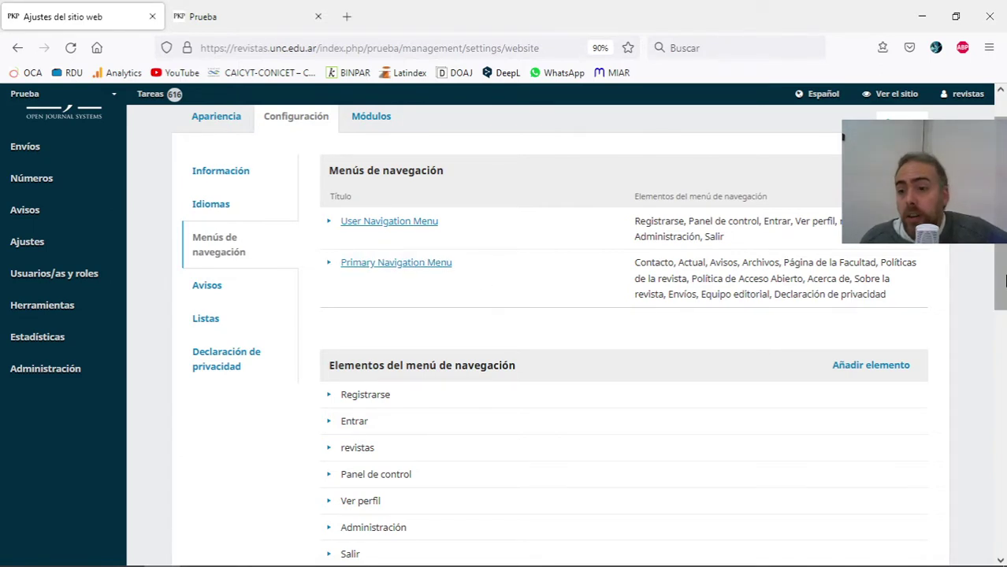
# Examine the items assigned to the User Navigation Menu, including Salir and Administración, against the user account menu.
pyautogui.scroll(-2, 1001, 307)
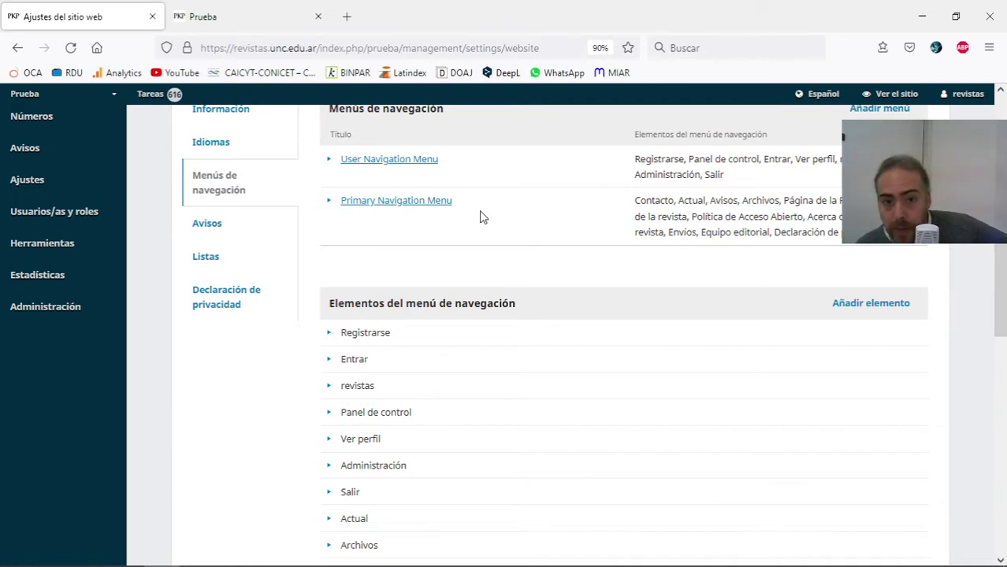
pyautogui.scroll(2, 484, 225)
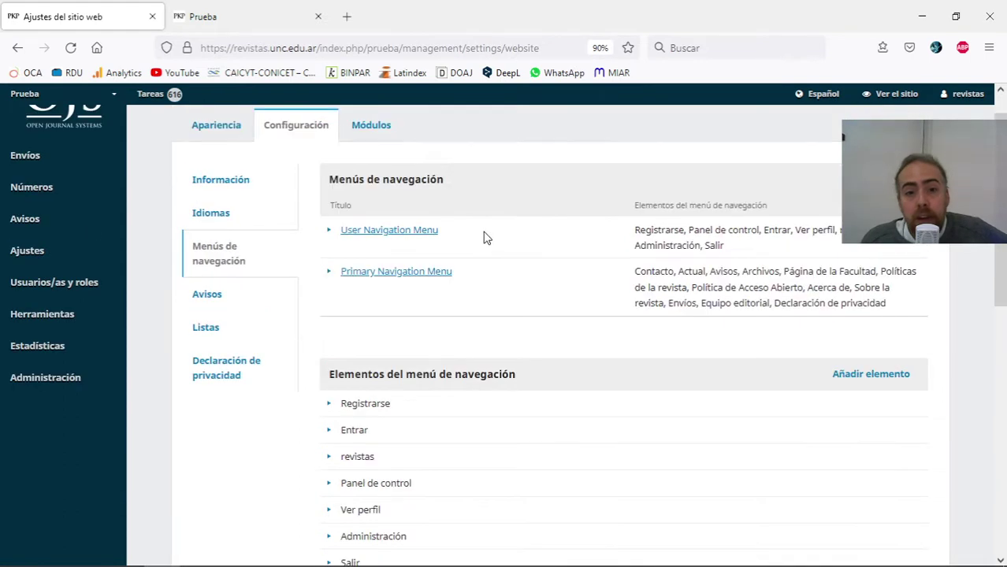
pyautogui.moveTo(980, 96)
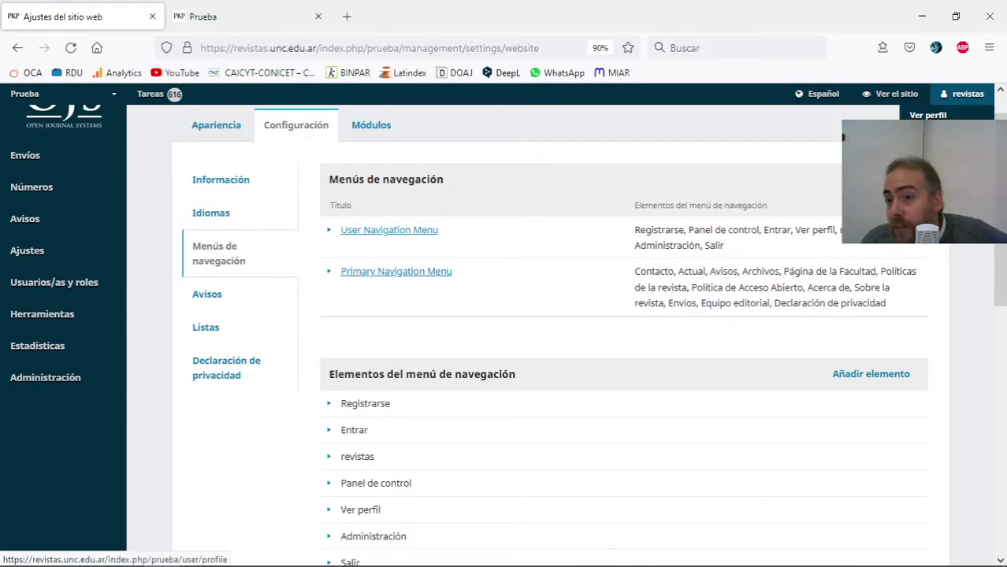
pyautogui.moveTo(836, 230); pyautogui.dragTo(791, 254)
pyautogui.moveTo(725, 248); pyautogui.dragTo(707, 248)
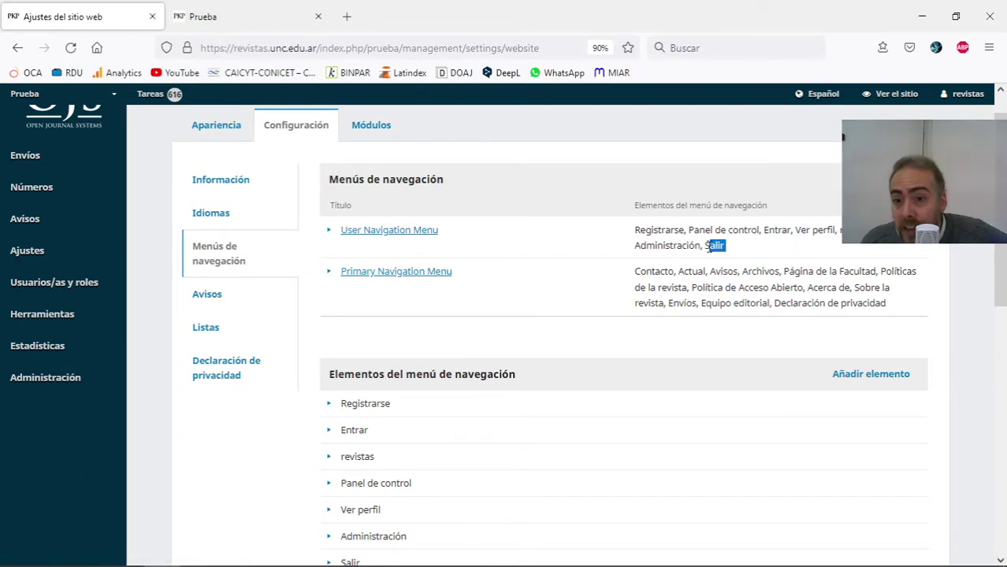
pyautogui.moveTo(639, 251); pyautogui.dragTo(699, 247)
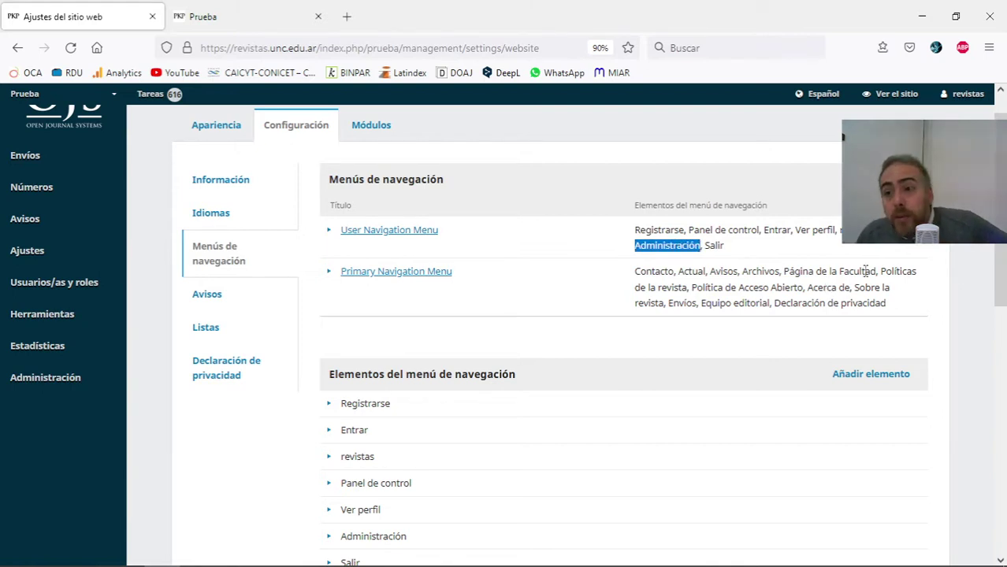
pyautogui.click(929, 182)
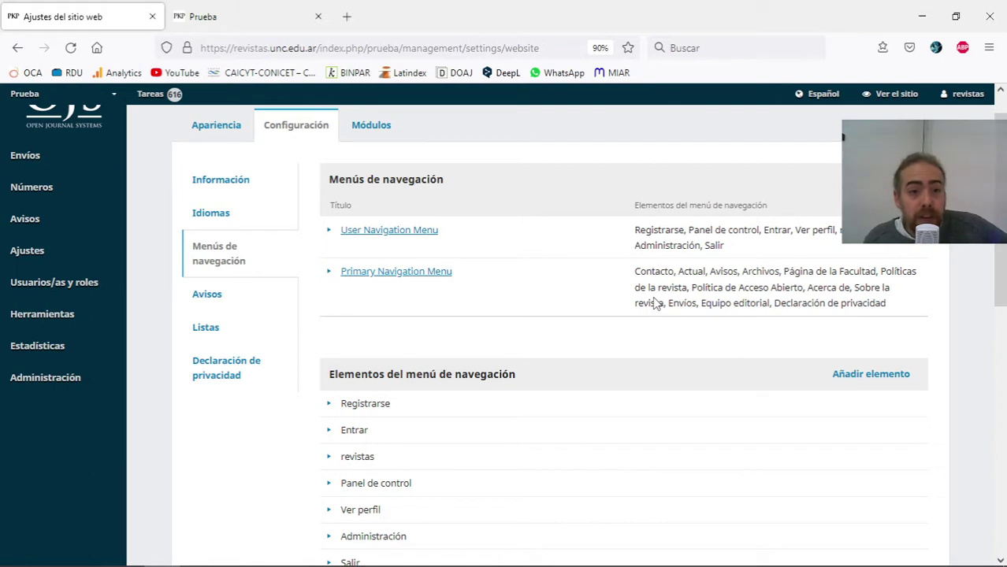
# Compare the items assigned to the Primary Navigation Menu with those in the public site's navigation bar.
pyautogui.click(251, 17)
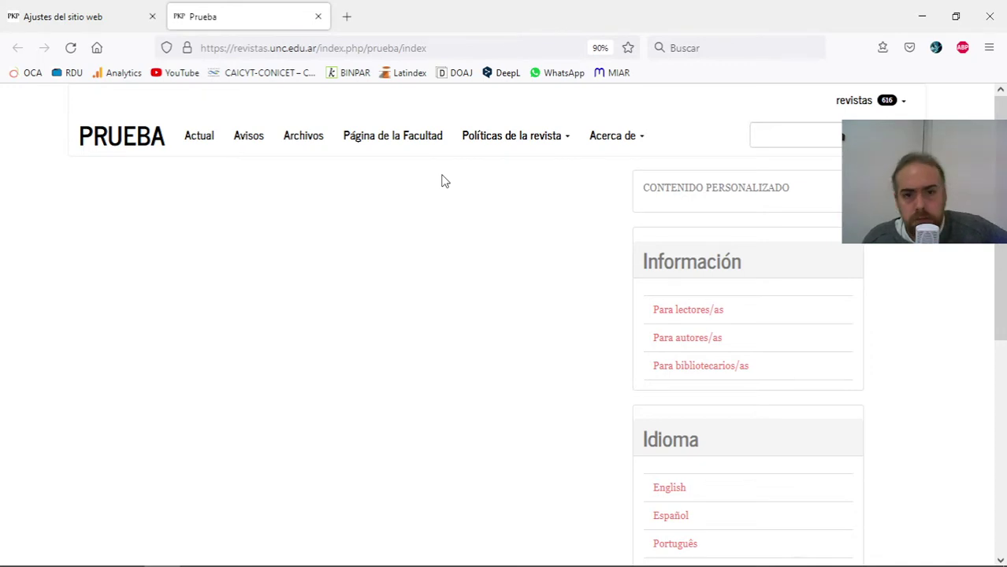
pyautogui.click(95, 12)
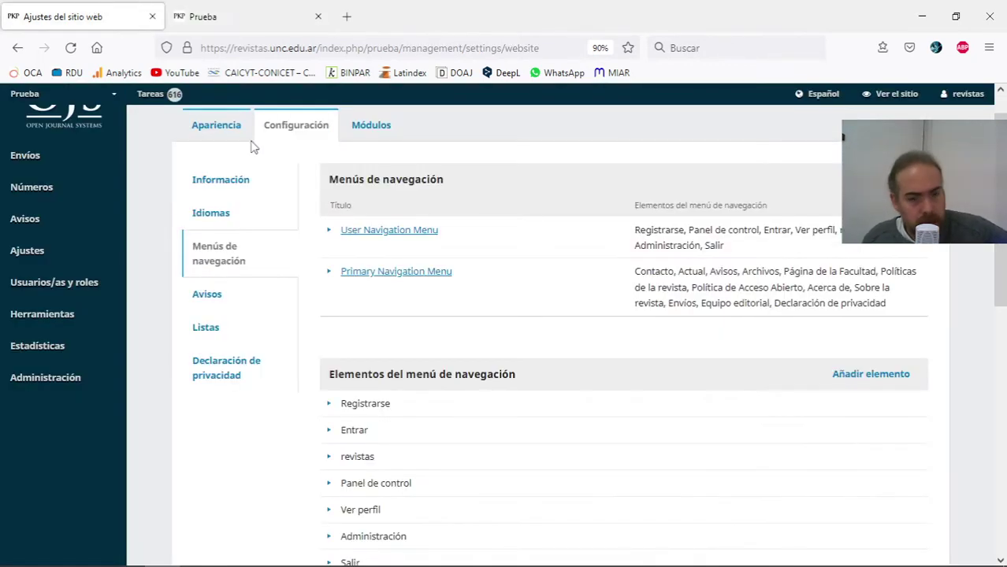
pyautogui.click(263, 8)
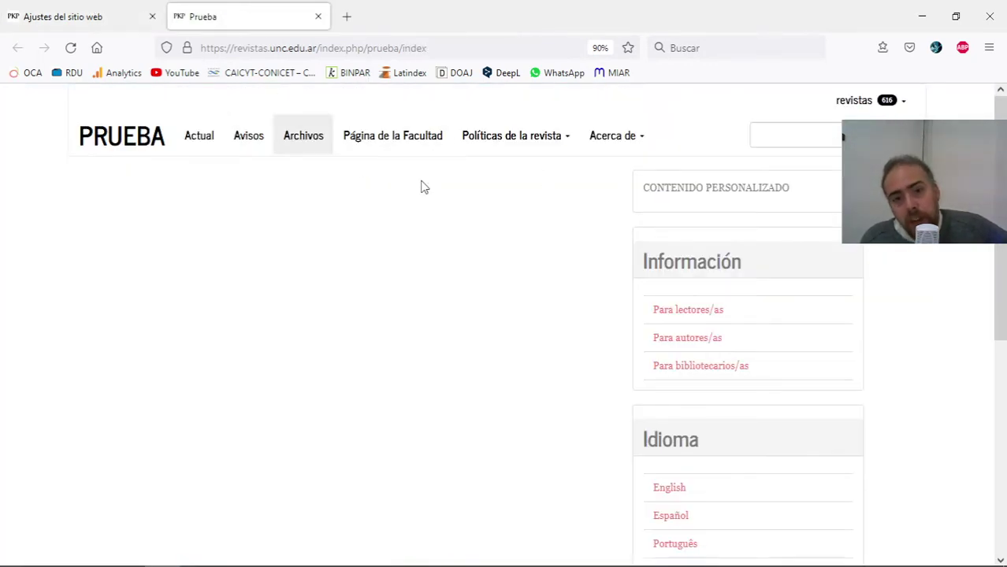
pyautogui.click(101, 13)
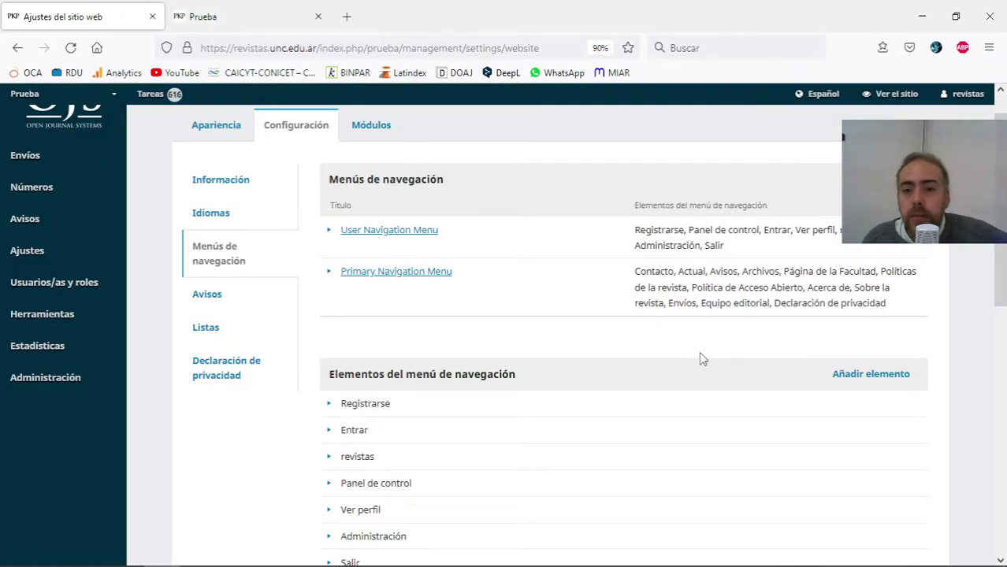
pyautogui.moveTo(649, 276); pyautogui.dragTo(906, 321)
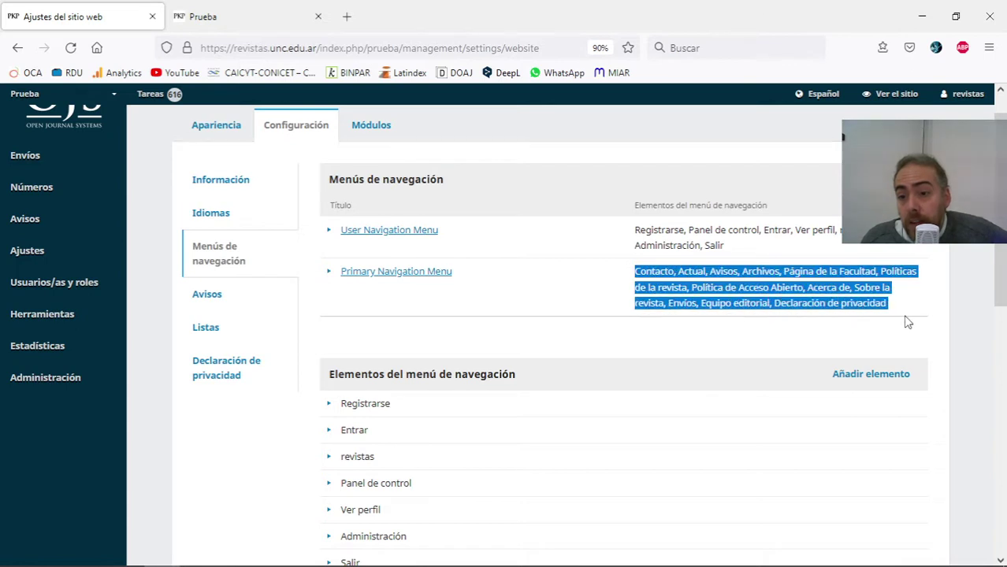
pyautogui.click(906, 321)
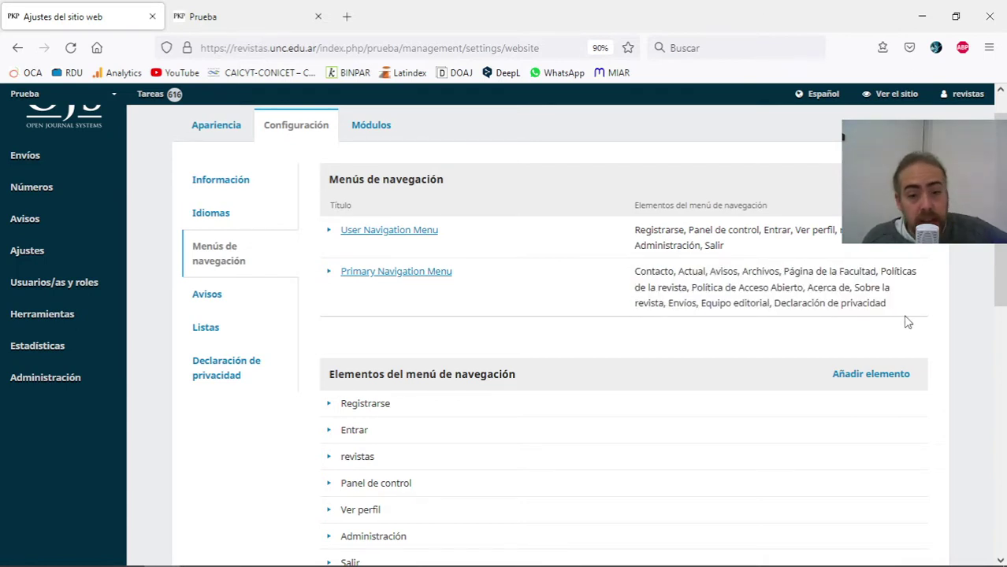
# Review the full list of available navigation menu items below the two menus.
pyautogui.scroll(-10, 902, 355)
pyautogui.scroll(2, 904, 383)
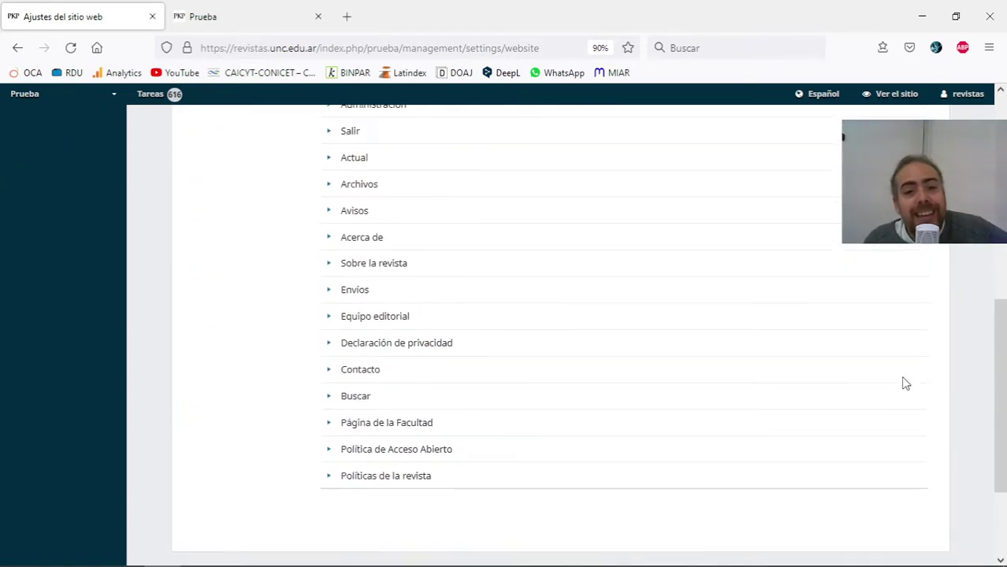
pyautogui.scroll(6, 906, 384)
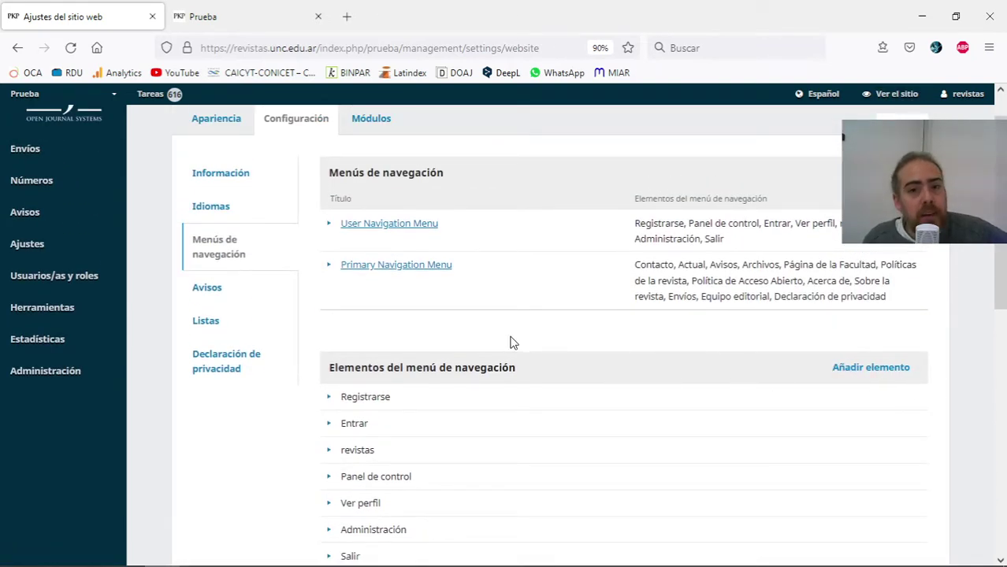
# Open the Primary Navigation Menu for editing and check its theme area options against the public site's navigation bar.
pyautogui.click(394, 265)
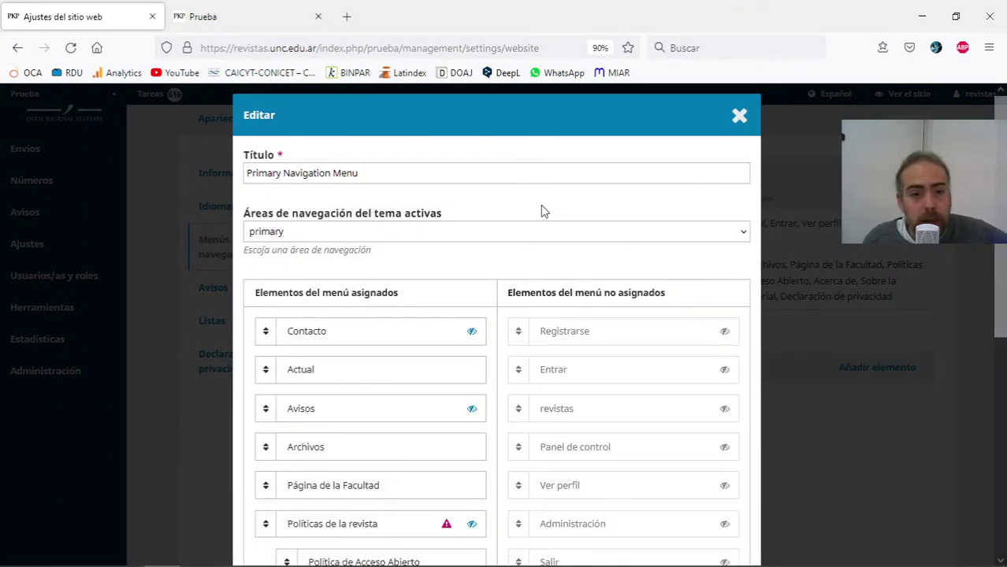
pyautogui.click(384, 232)
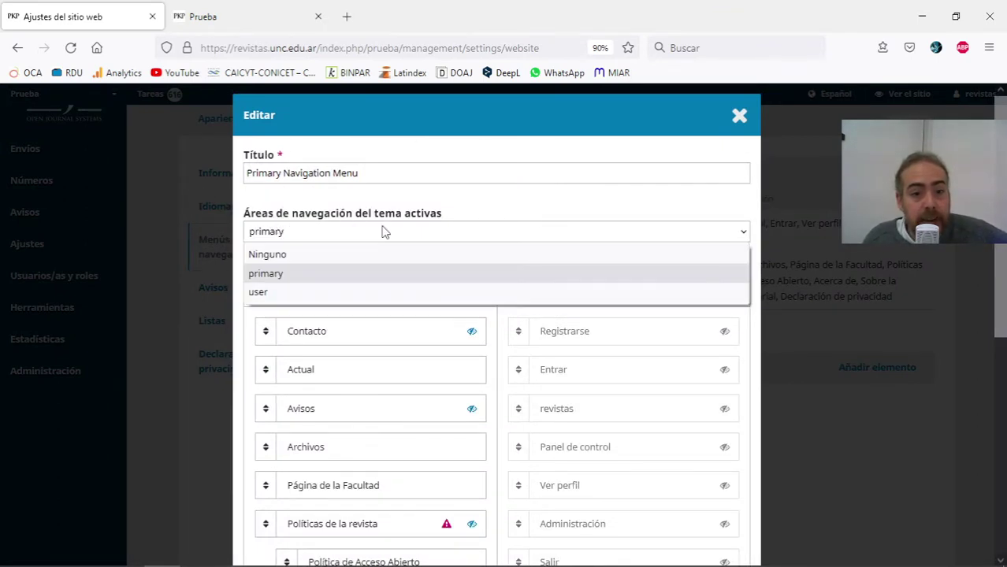
pyautogui.click(384, 232)
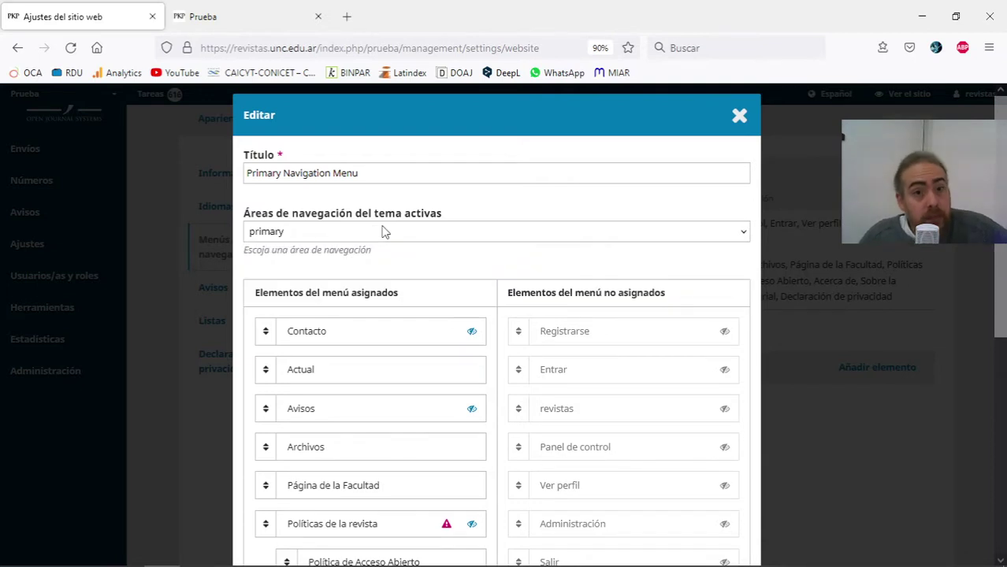
pyautogui.hotkey('ctrl', 'Tab')
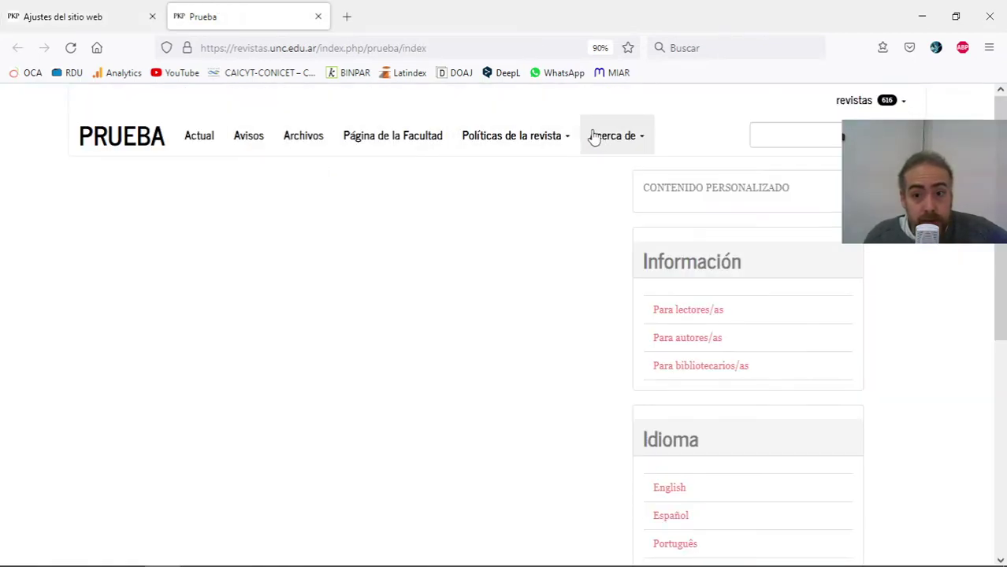
pyautogui.click(57, 18)
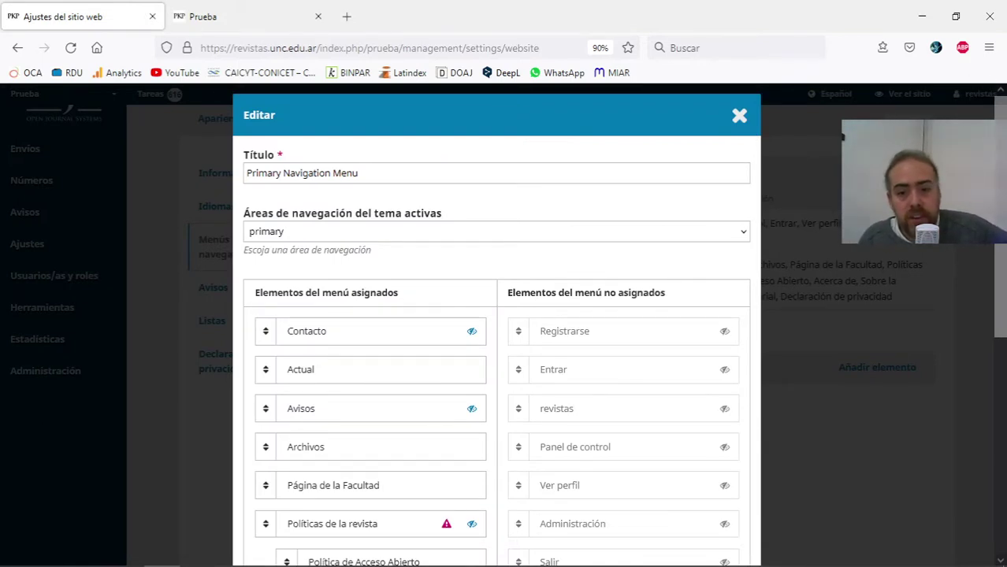
# Review the assigned and unassigned items of the Primary Navigation Menu, comparing the nested Acerca de items with the public site.
pyautogui.scroll(-2, 901, 246)
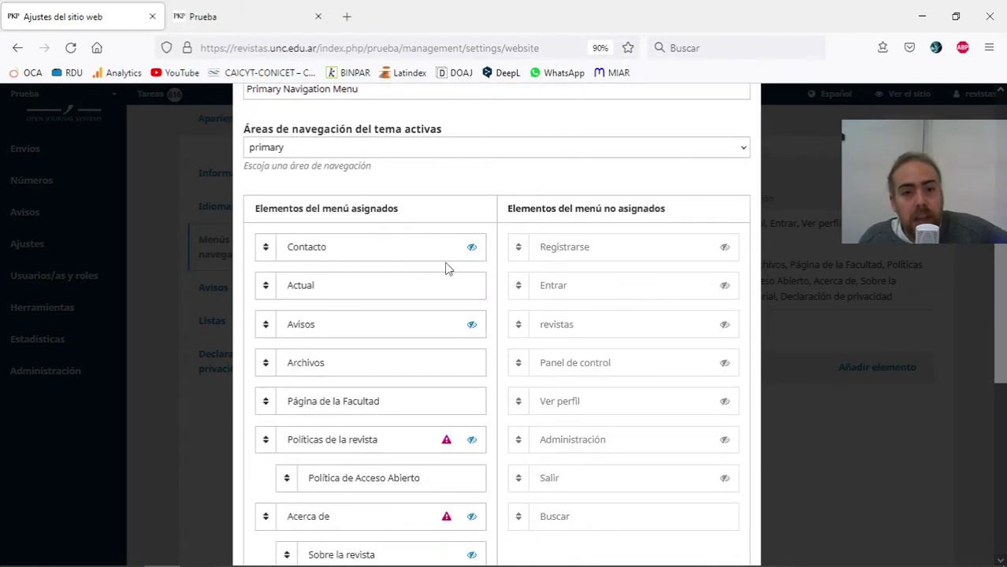
pyautogui.scroll(2, 467, 253)
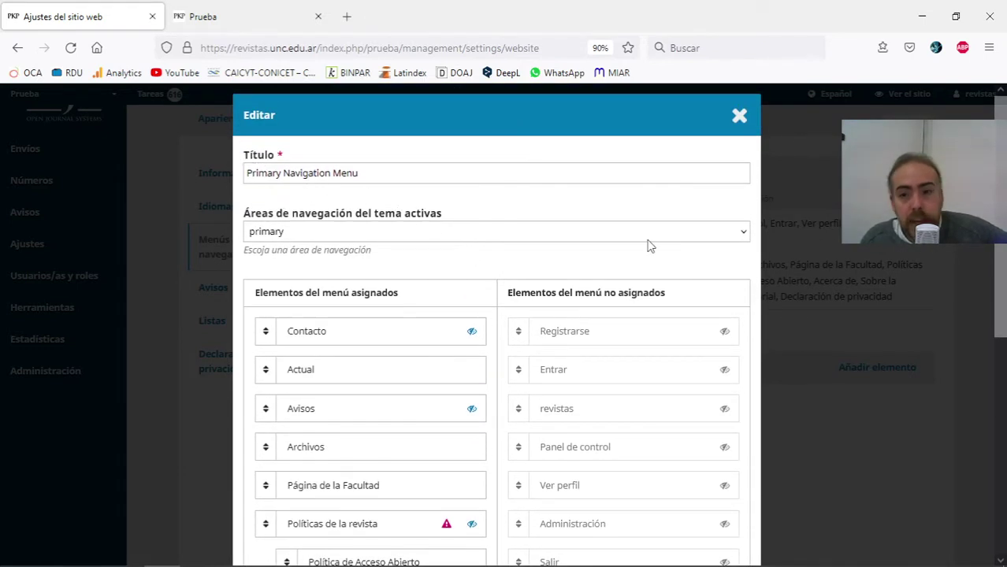
pyautogui.scroll(-2, 448, 273)
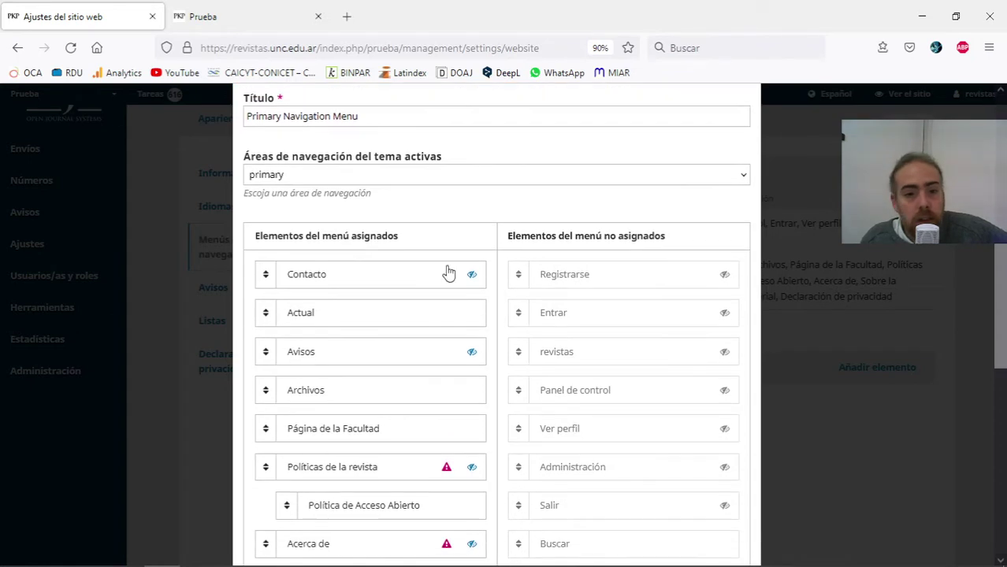
pyautogui.scroll(-2, 371, 346)
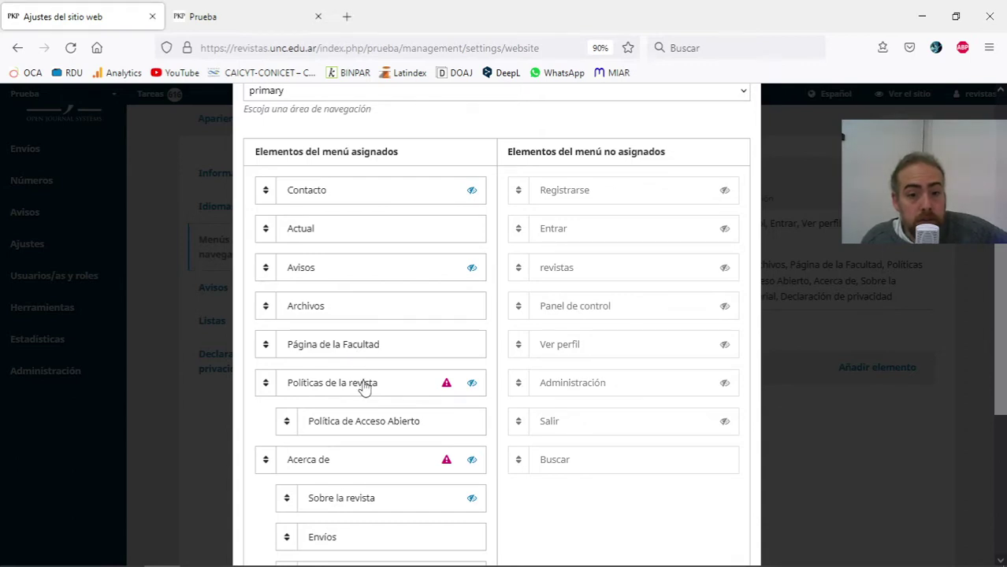
pyautogui.scroll(-4, 364, 386)
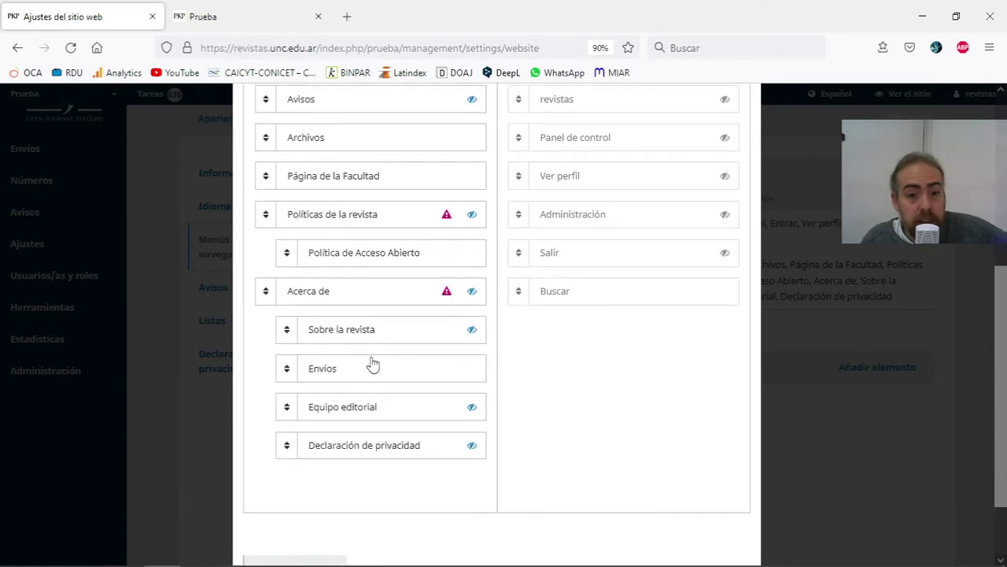
pyautogui.click(265, 17)
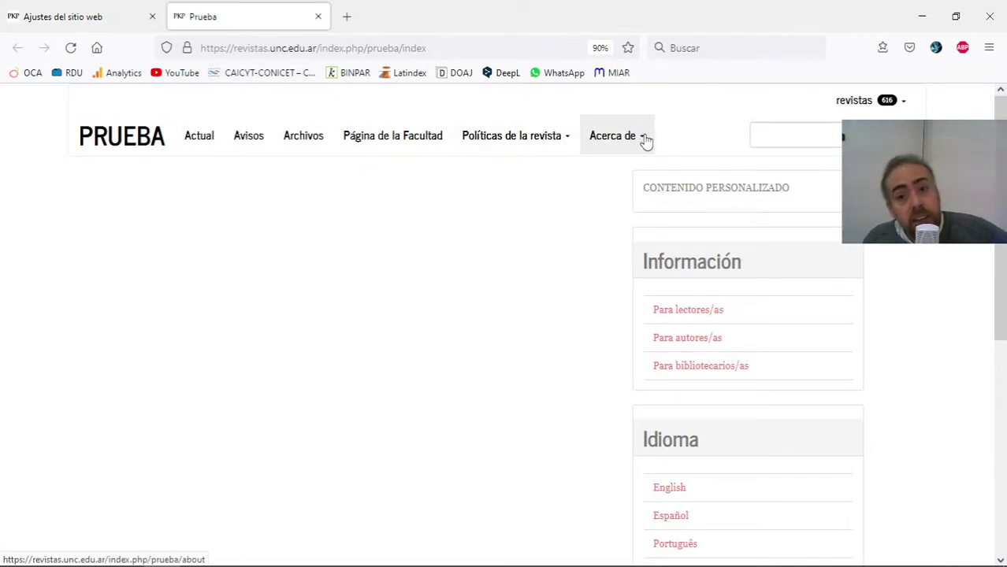
pyautogui.click(133, 16)
pyautogui.scroll(2, 527, 352)
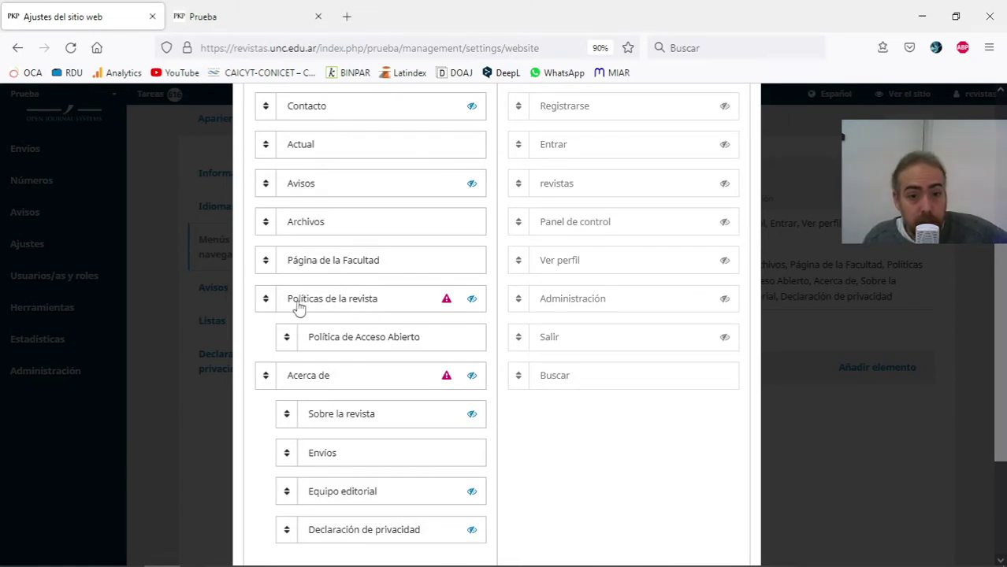
# Examine the Políticas de la revista submenu on the public site and compare it with the nested items in the menu editor.
pyautogui.click(257, 8)
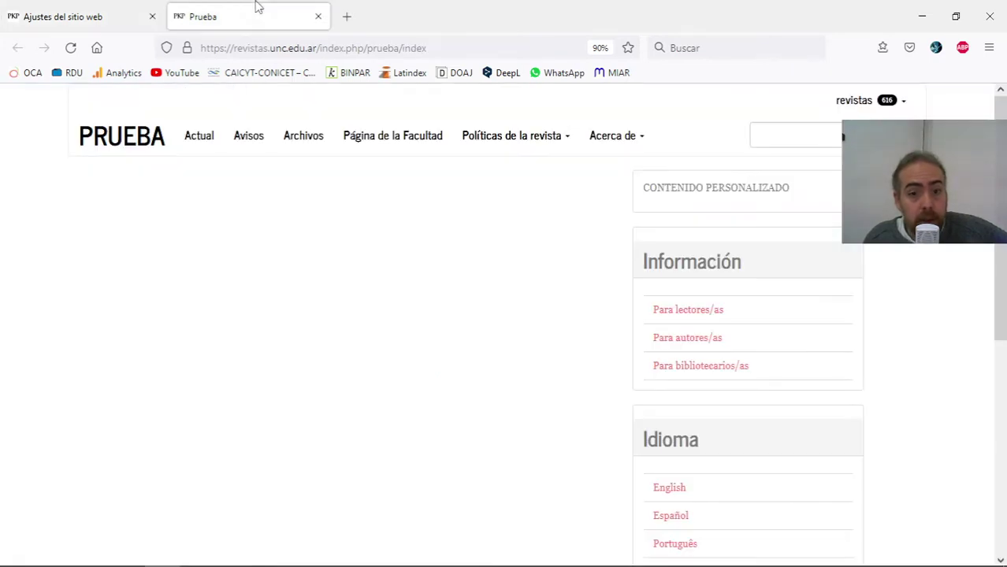
pyautogui.click(541, 144)
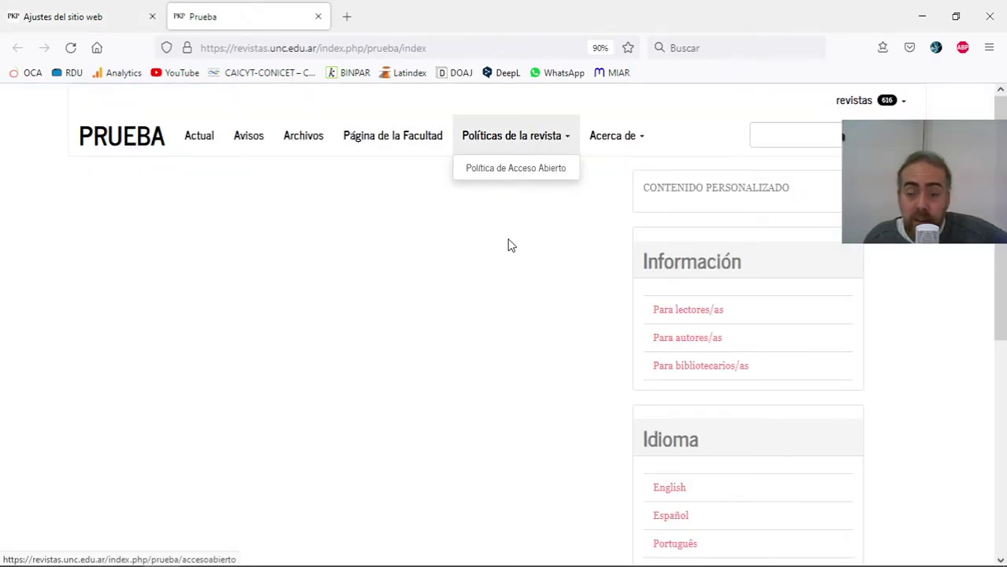
pyautogui.moveTo(527, 148)
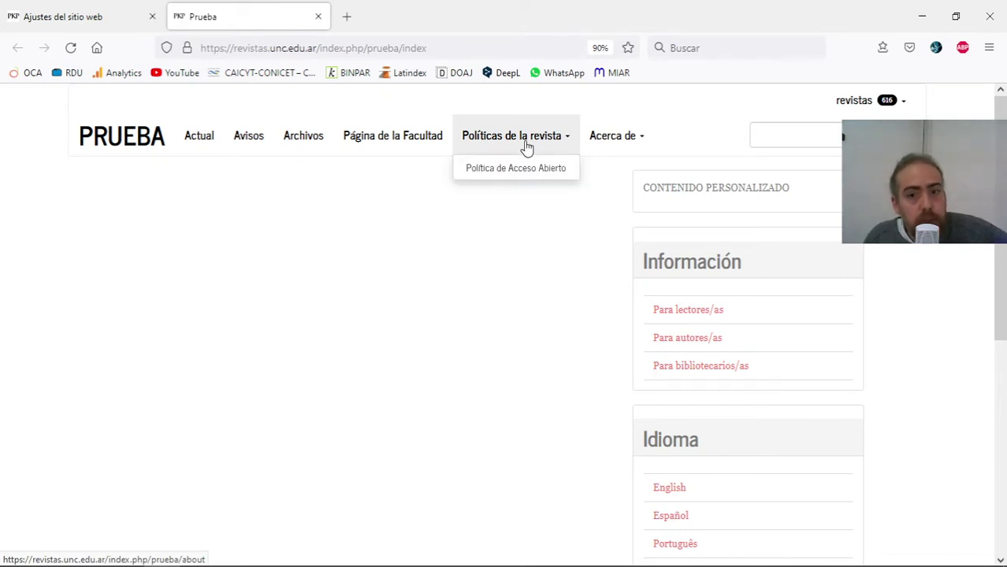
pyautogui.moveTo(603, 147)
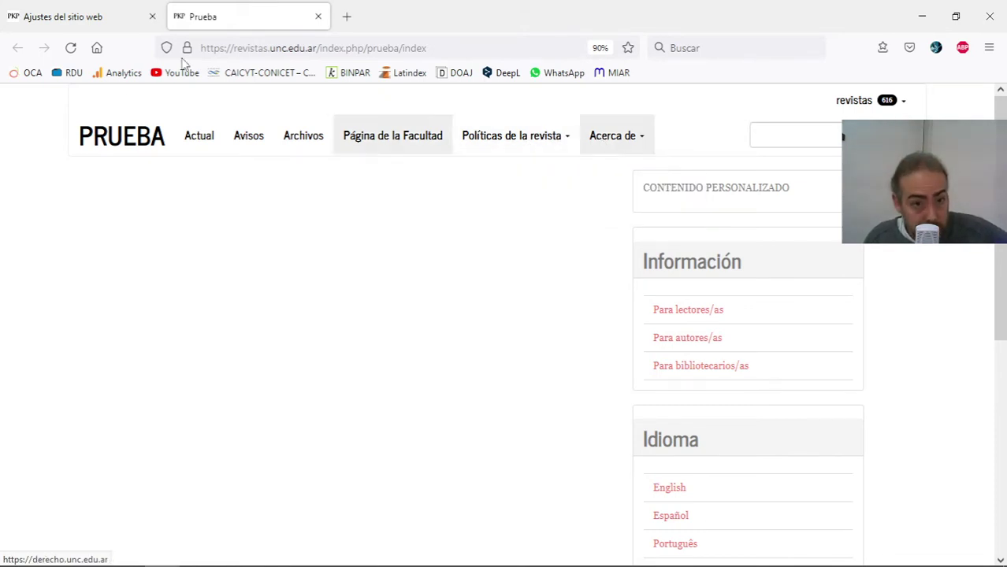
pyautogui.click(51, 17)
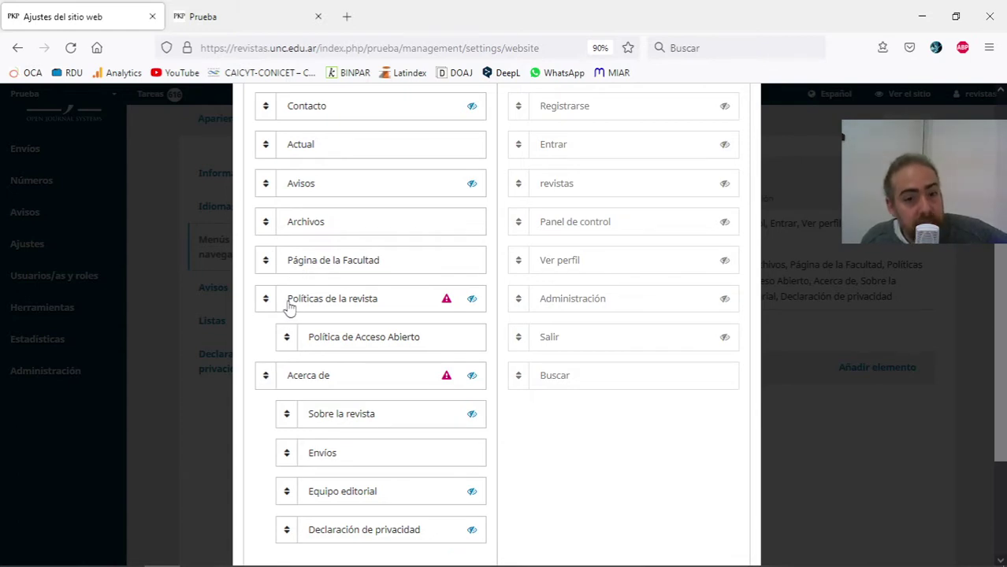
# Compare the Primary Navigation Menu's unassigned items with what the public site's navigation bar shows.
pyautogui.scroll(2, 740, 403)
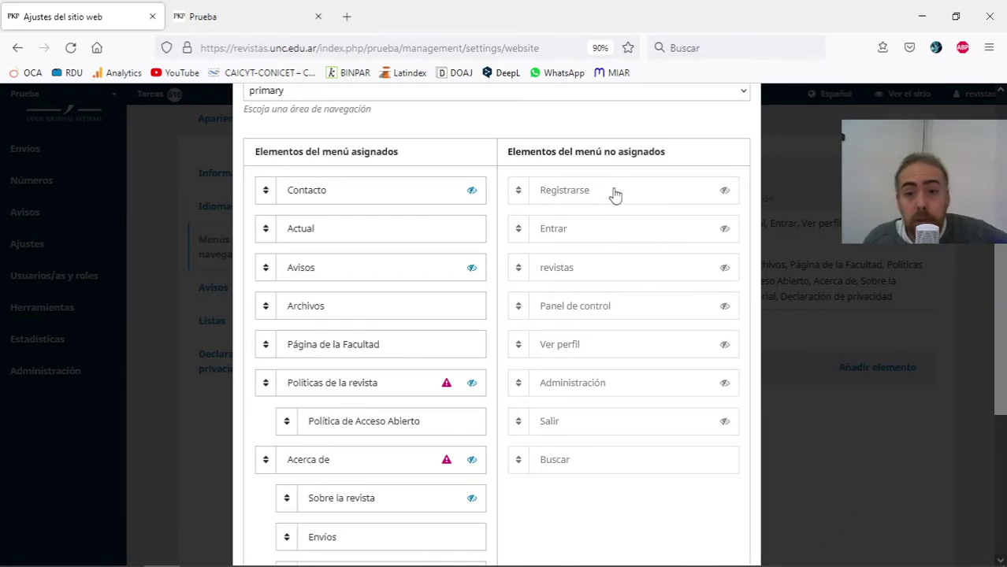
pyautogui.click(264, 10)
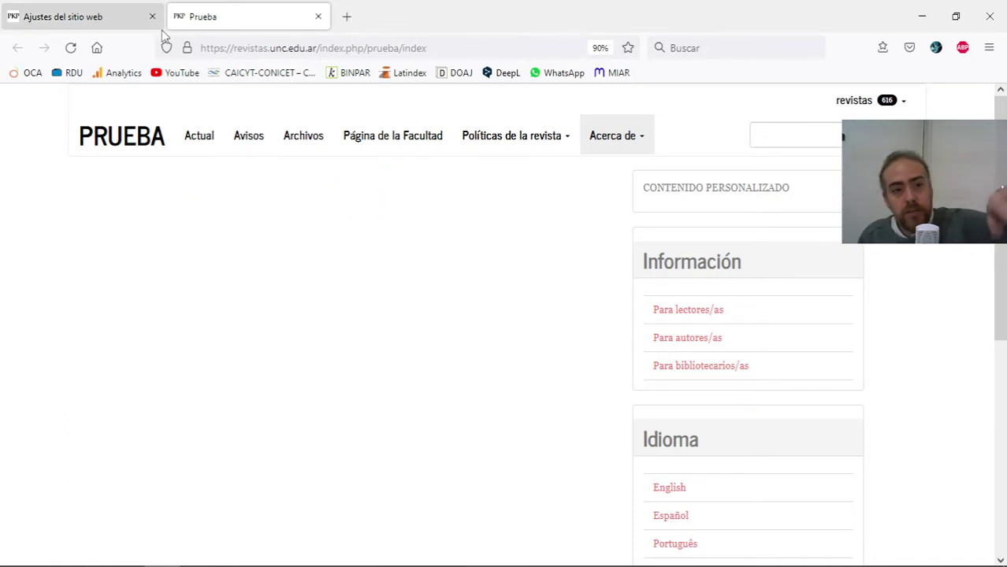
pyautogui.click(116, 22)
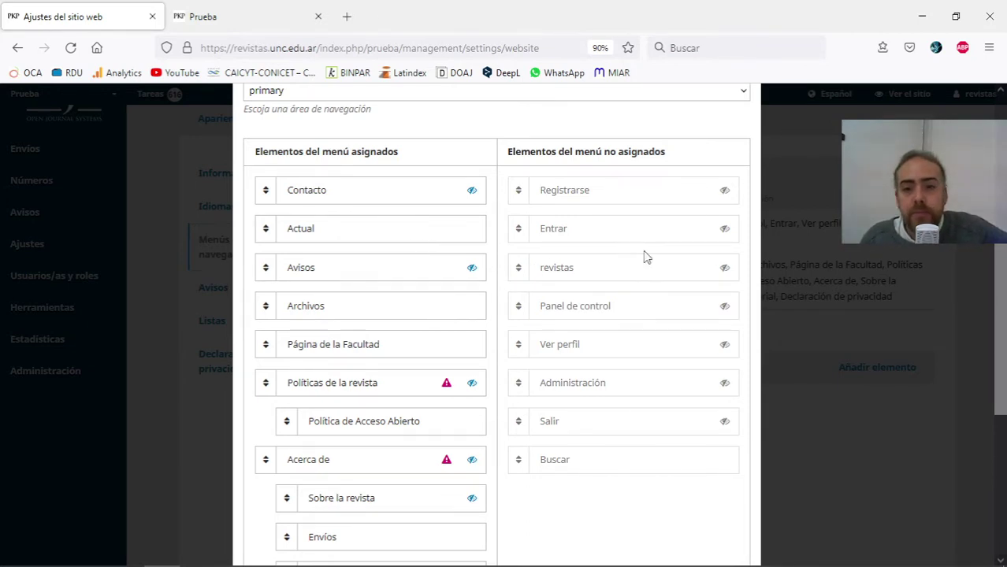
# Move Envíos out of Acerca de to the top level, between Página de la Facultad and Políticas de la revista, and save the menu.
pyautogui.scroll(-2, 697, 335)
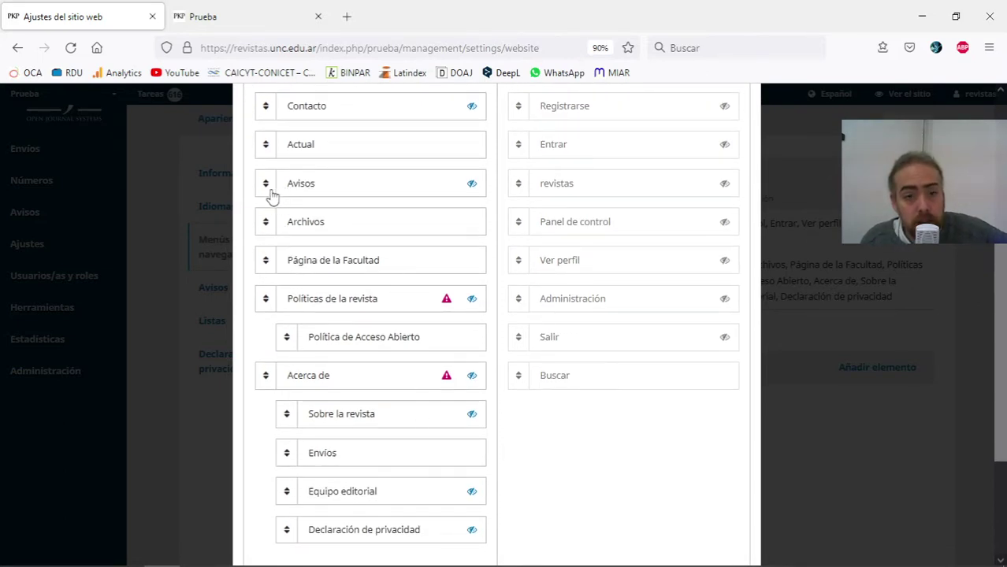
pyautogui.moveTo(272, 195); pyautogui.dragTo(276, 257)
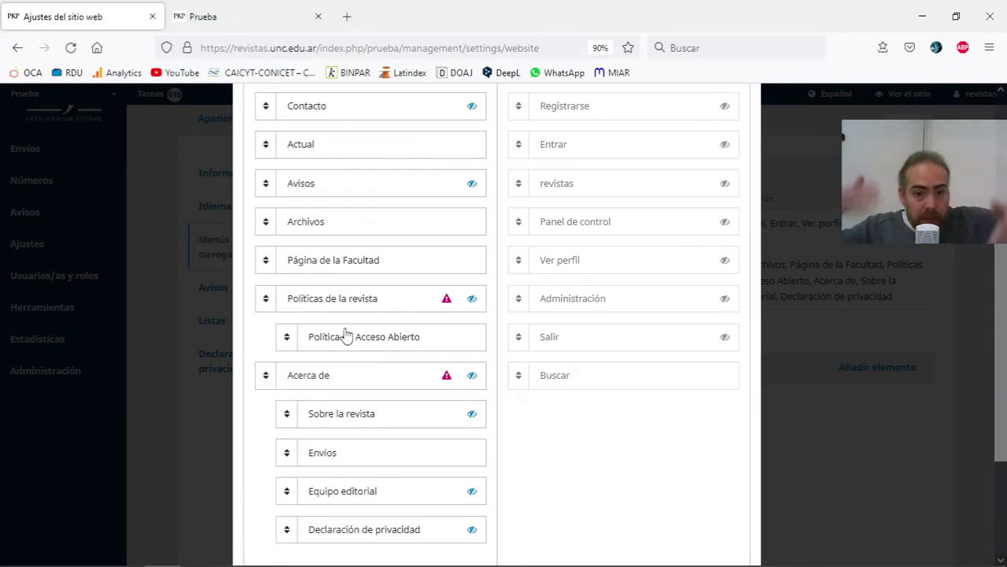
pyautogui.scroll(-2, 370, 393)
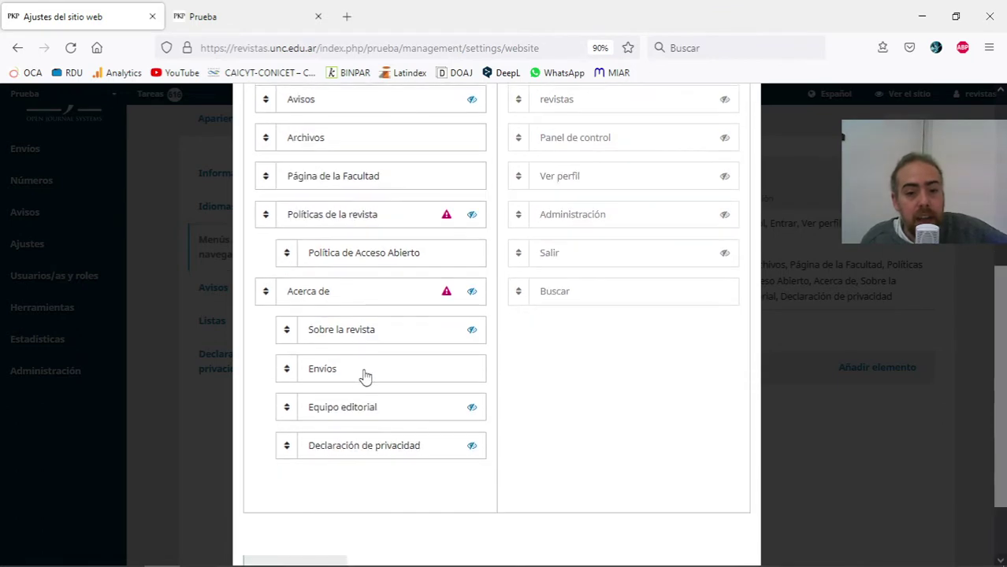
pyautogui.moveTo(364, 376); pyautogui.dragTo(344, 392)
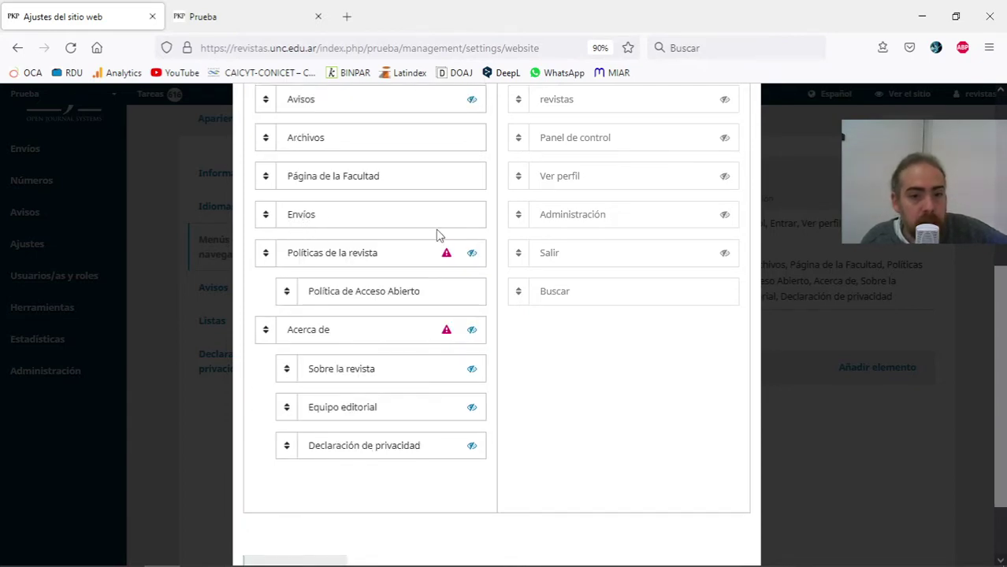
pyautogui.scroll(-2, 449, 268)
pyautogui.click(269, 534)
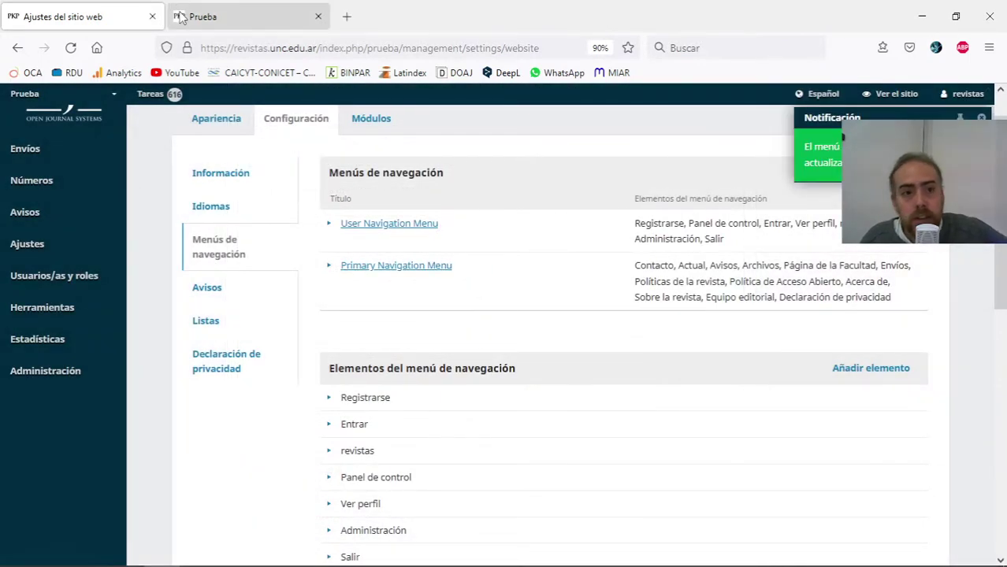
# Reload the public site to check the position of Envíos in the navigation bar, and return to the website settings.
pyautogui.click(241, 23)
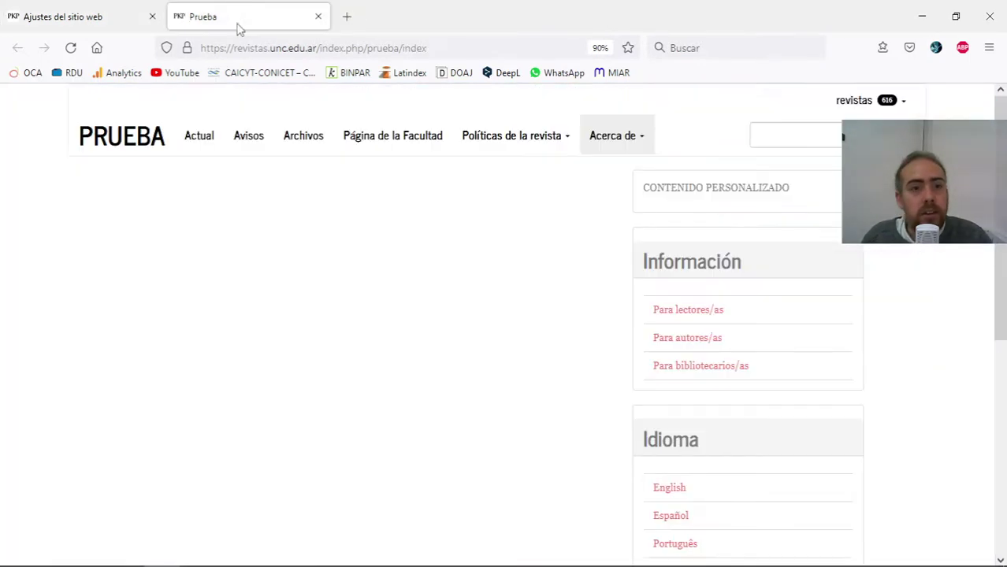
pyautogui.press('F5')
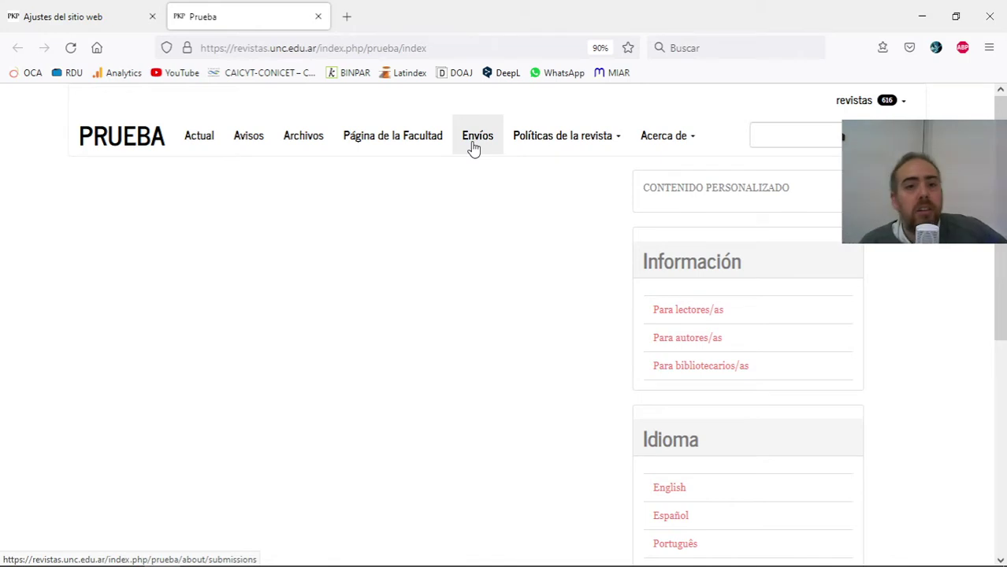
pyautogui.click(92, 11)
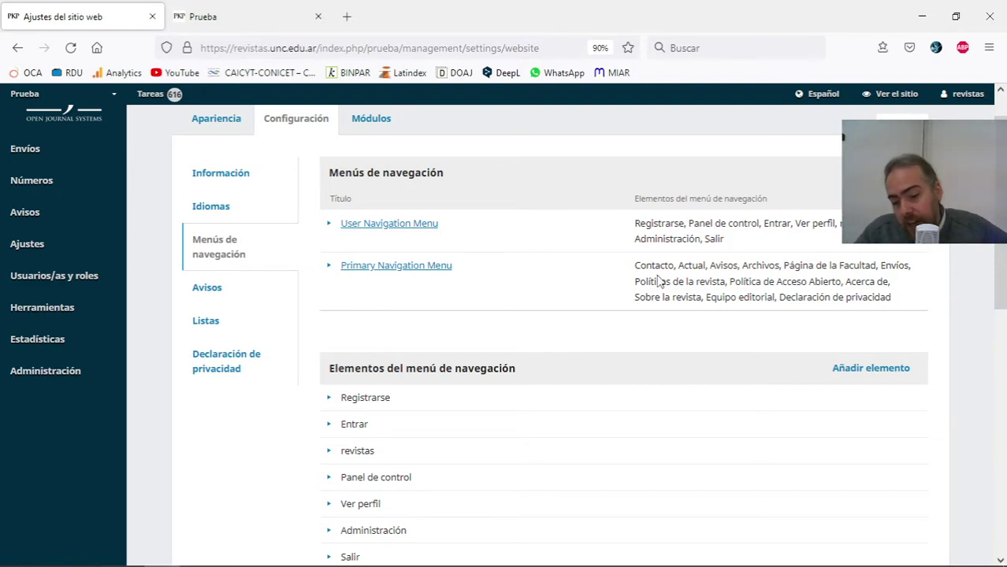
# Inspect the Acerca de and Políticas de la revista submenus on the public site, and return to the website settings.
pyautogui.click(252, 13)
pyautogui.click(668, 146)
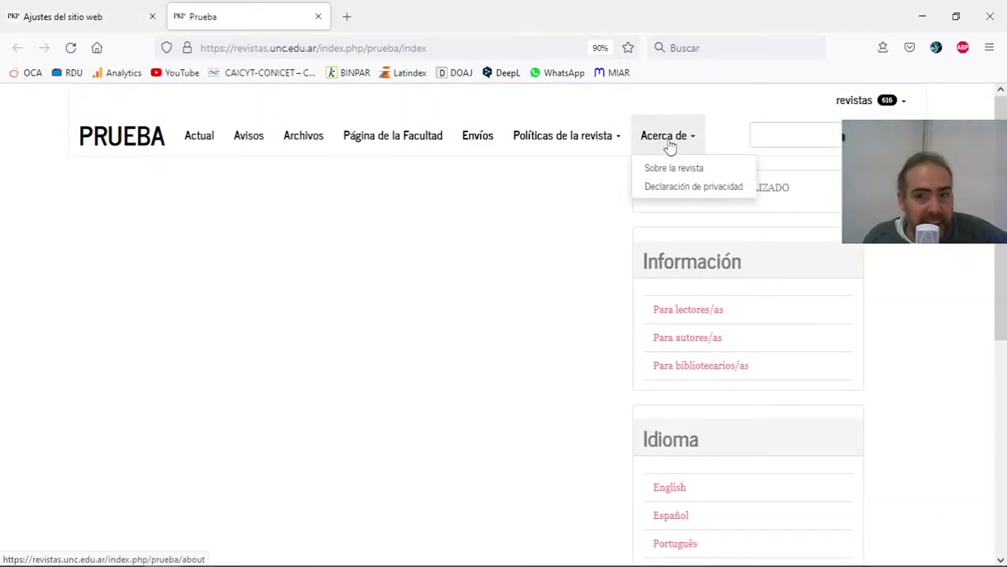
pyautogui.click(562, 139)
pyautogui.click(499, 319)
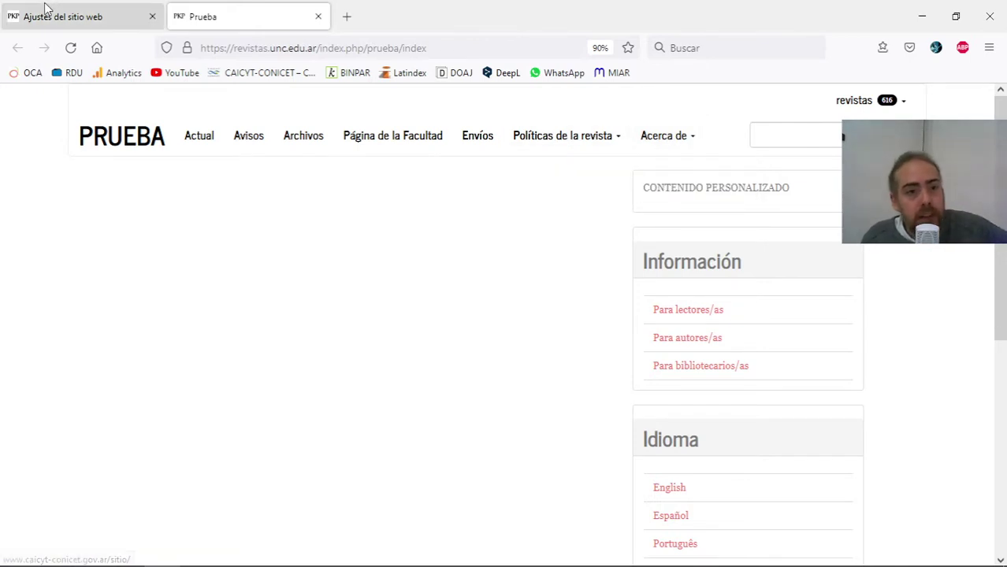
pyautogui.click(46, 11)
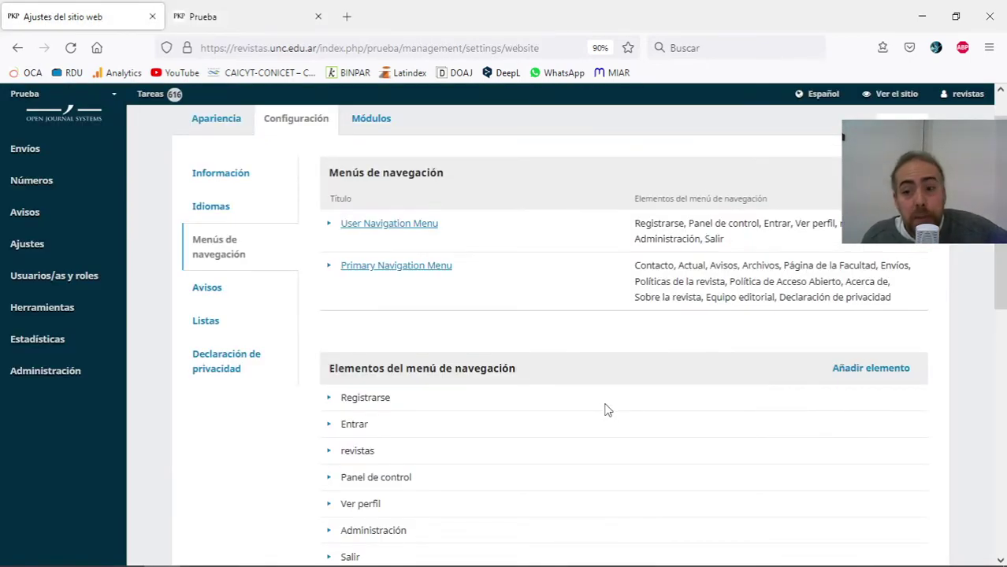
# Look through the navigation menu types offered for a new menu item, and close the form without adding one.
pyautogui.scroll(-3, 606, 410)
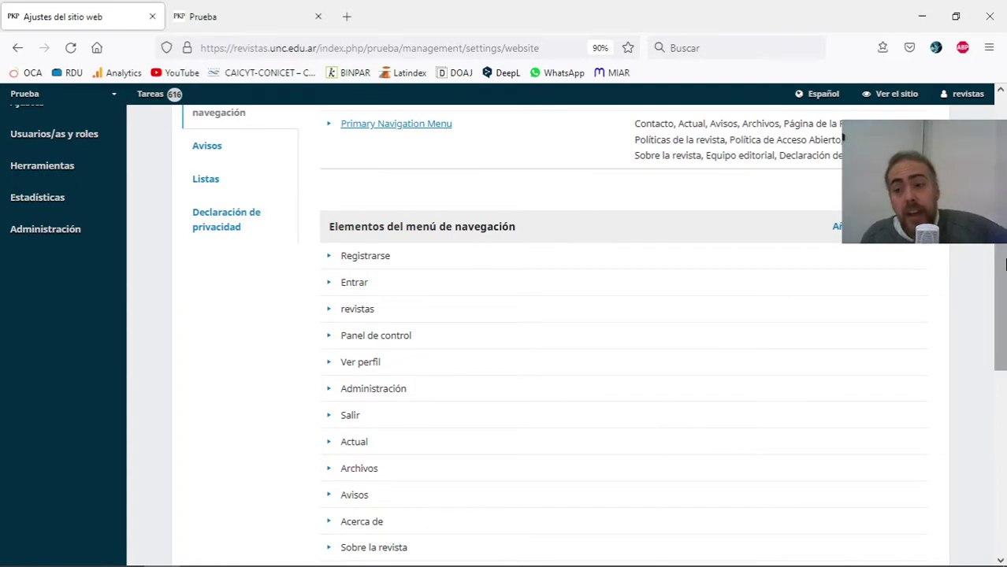
pyautogui.click(839, 228)
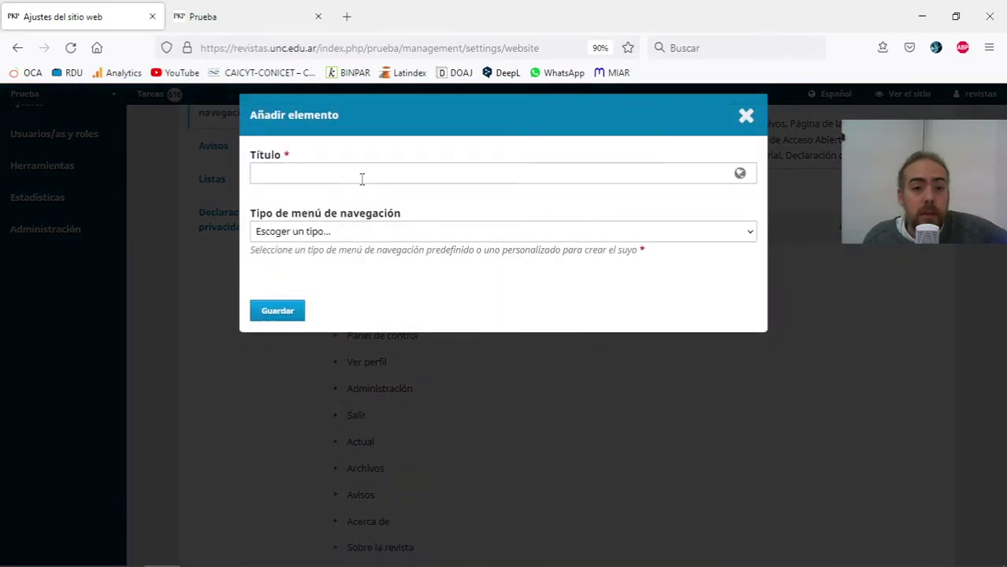
pyautogui.click(375, 230)
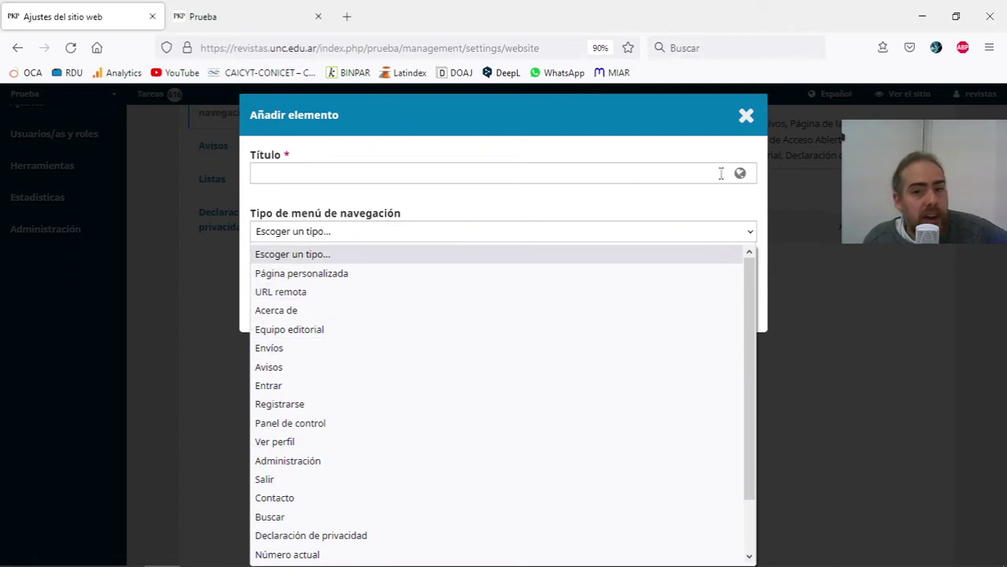
pyautogui.click(744, 118)
pyautogui.click(744, 118)
pyautogui.click(553, 349)
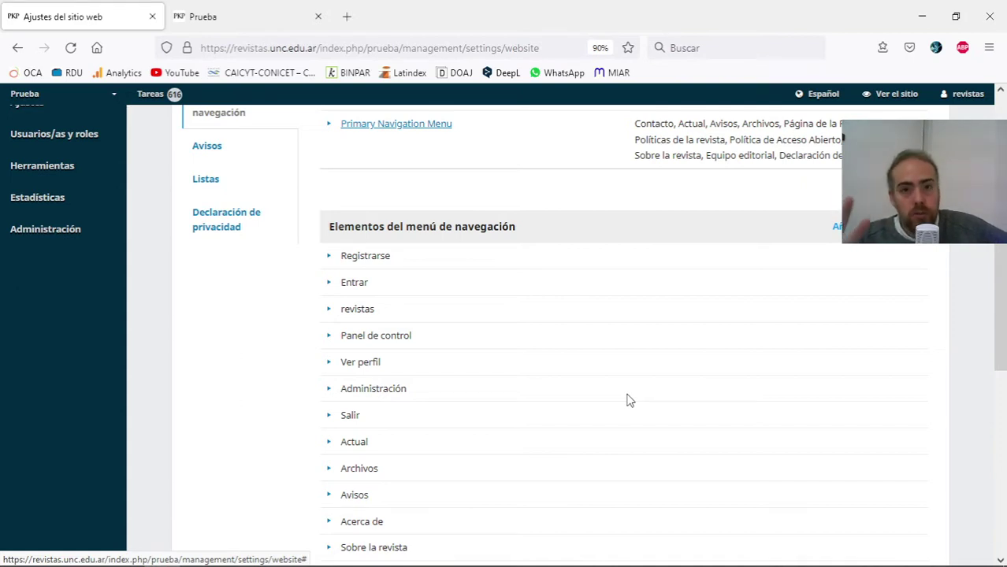
# Open the Envíos navigation menu element to review its title and link type, and close it without saving.
pyautogui.scroll(-3, 605, 384)
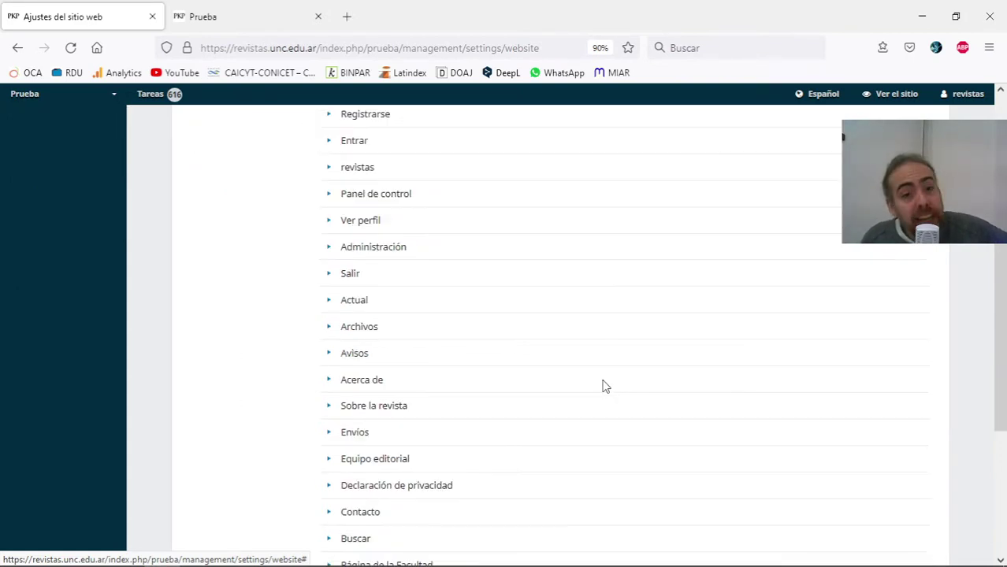
pyautogui.scroll(2, 605, 384)
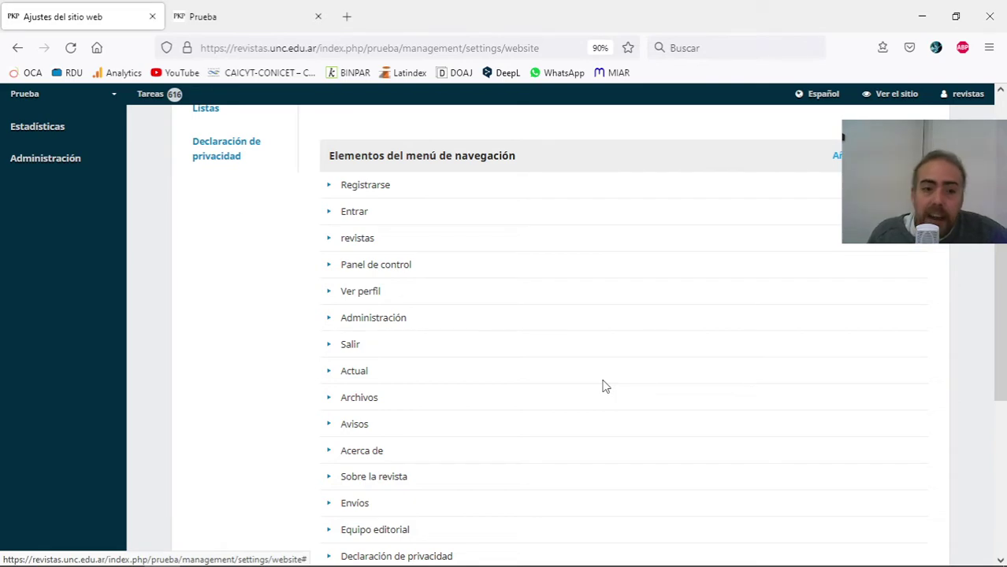
pyautogui.scroll(4, 605, 386)
pyautogui.moveTo(32, 289)
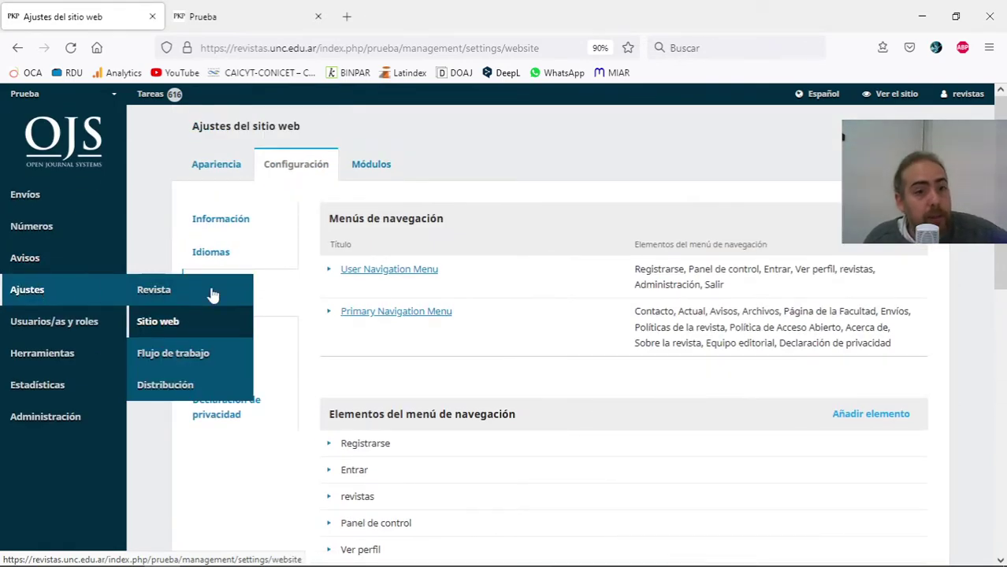
pyautogui.scroll(-3, 545, 486)
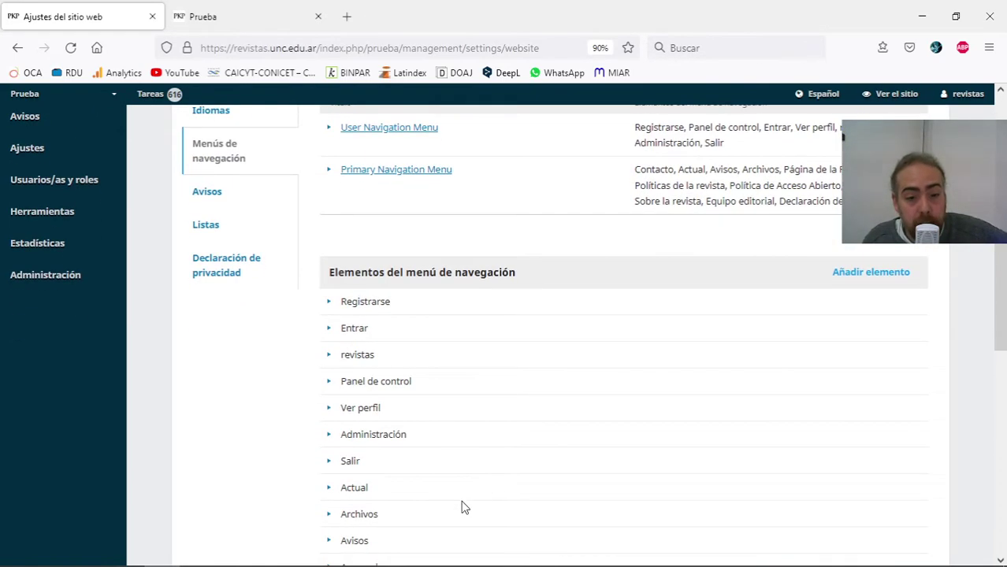
pyautogui.scroll(-5, 463, 507)
pyautogui.moveTo(341, 407); pyautogui.dragTo(369, 407)
pyautogui.click(329, 410)
pyautogui.click(354, 432)
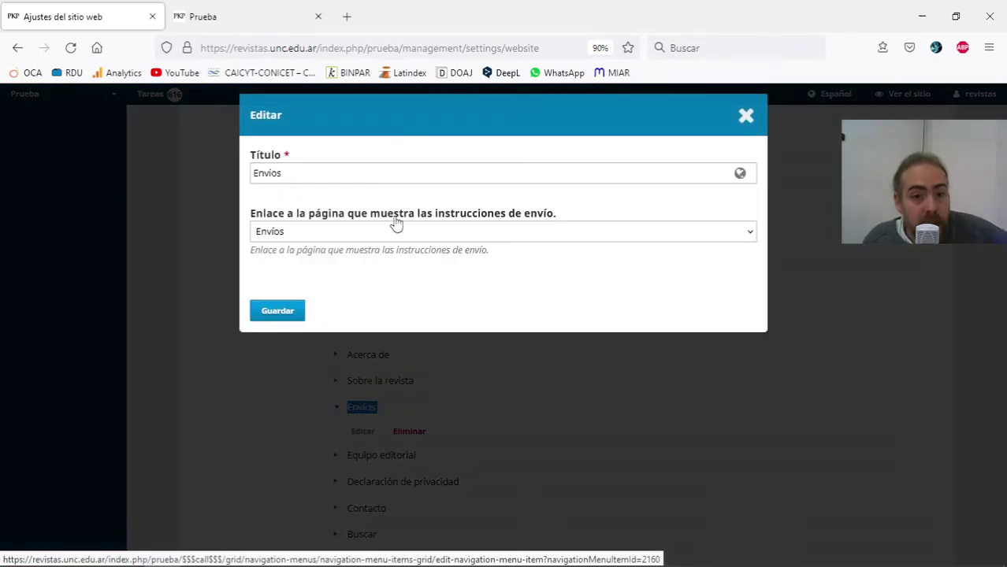
pyautogui.click(315, 172)
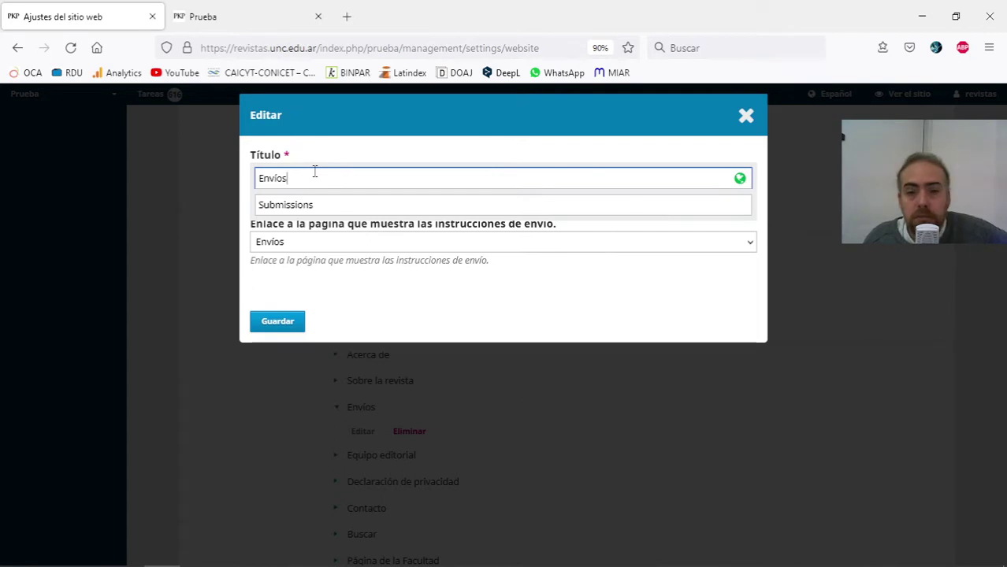
pyautogui.click(746, 116)
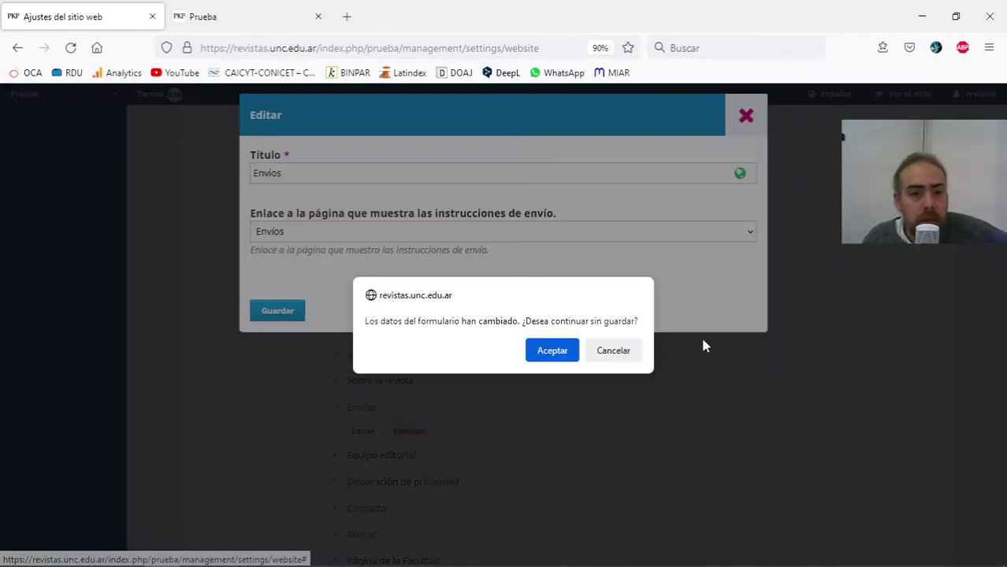
pyautogui.click(564, 354)
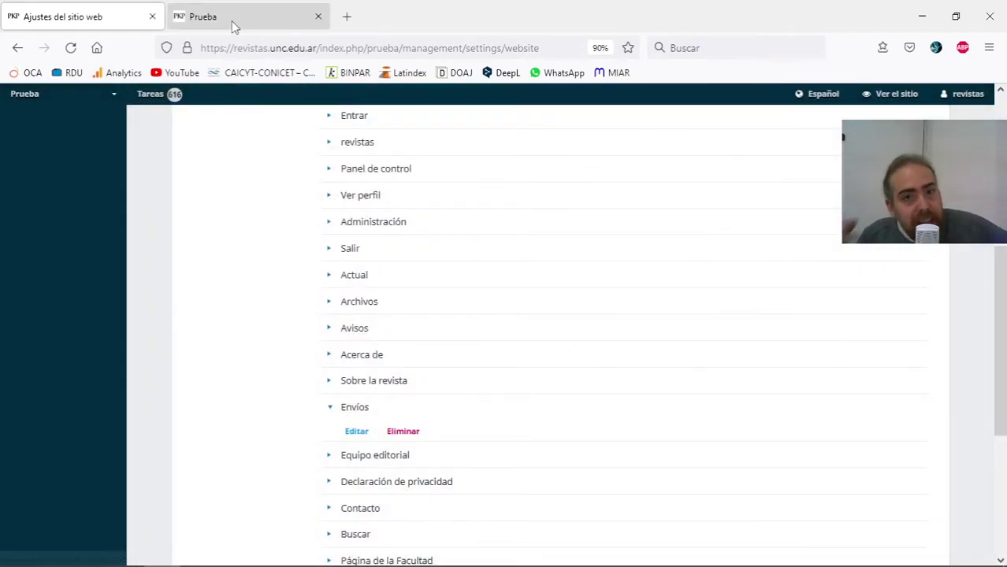
# Open the Envíos page on the public site and review its submission preparation checklist.
pyautogui.click(233, 26)
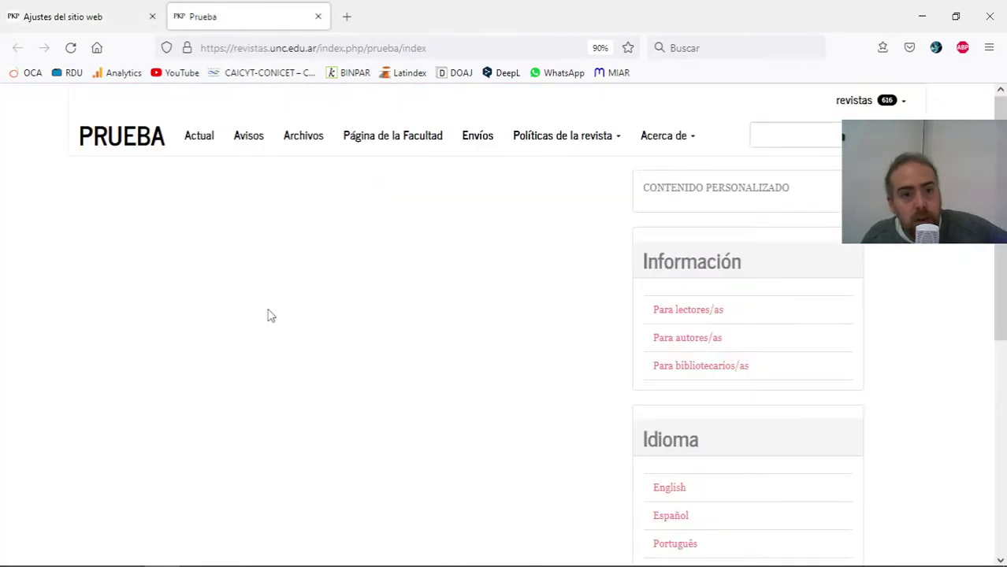
pyautogui.click(482, 142)
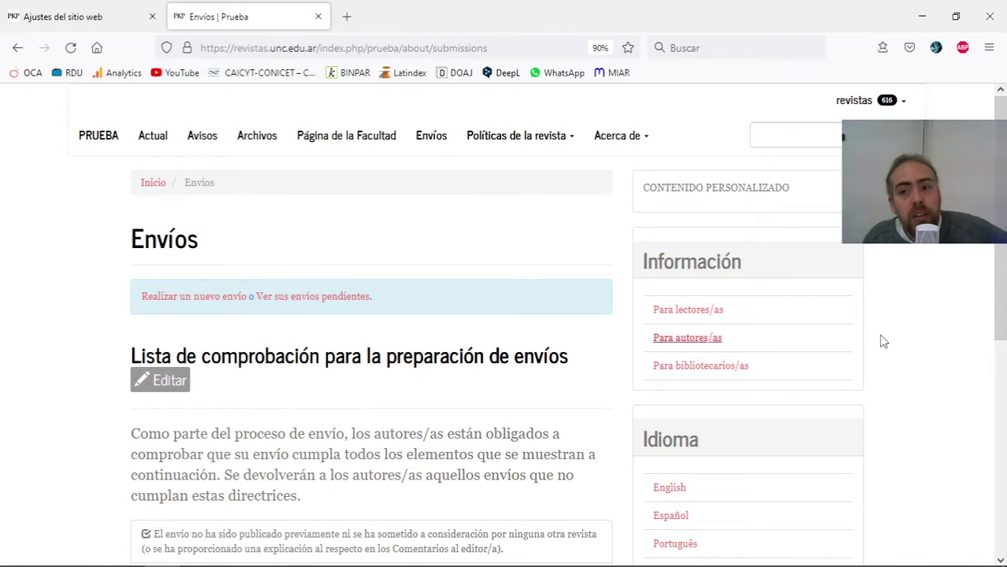
pyautogui.scroll(-3, 823, 383)
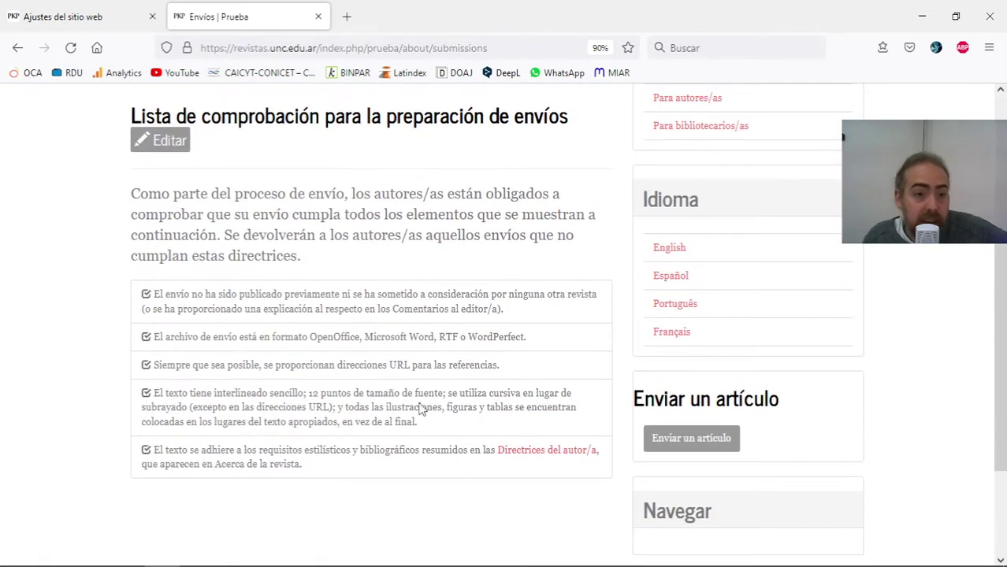
pyautogui.moveTo(465, 473); pyautogui.dragTo(130, 116)
pyautogui.click(489, 238)
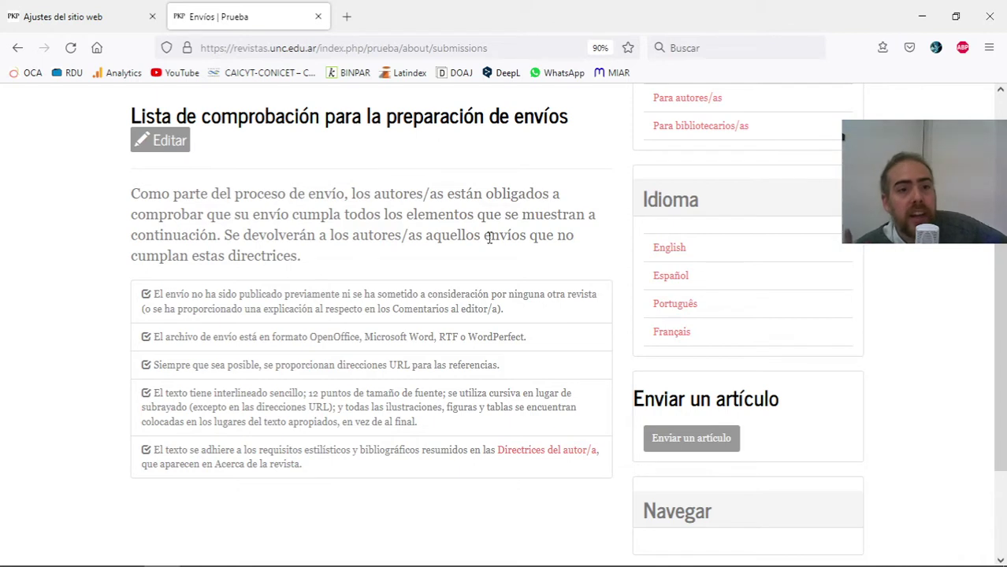
# Return to the website settings, inspect the Equipo editorial menu element's title and link type, and close it without saving.
pyautogui.click(27, 9)
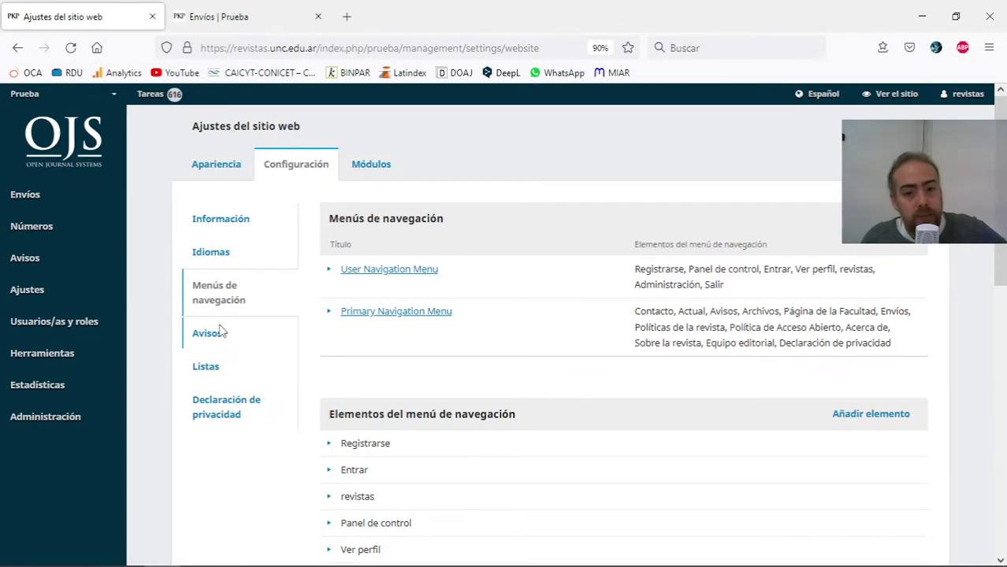
pyautogui.scroll(-3, 438, 449)
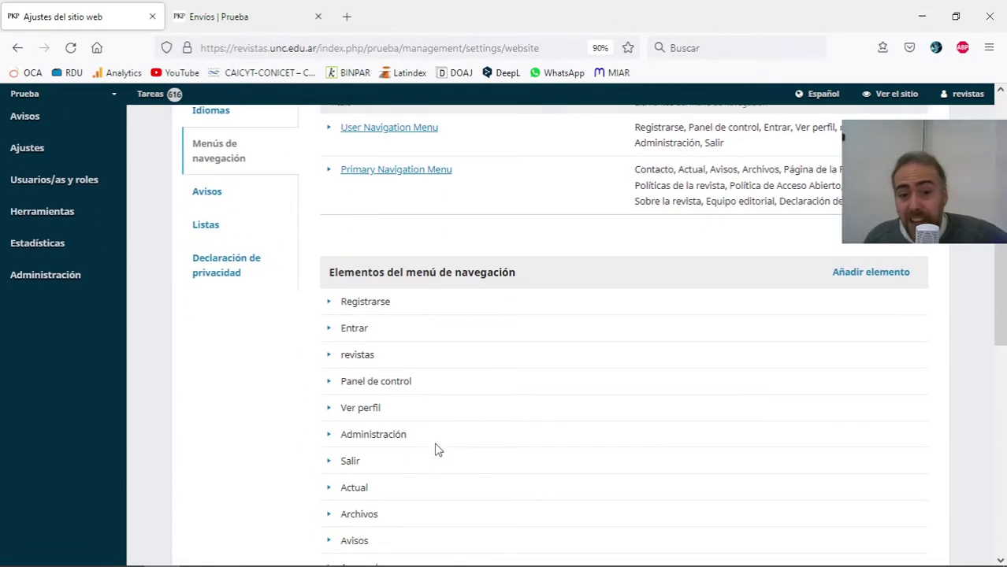
pyautogui.scroll(-3, 438, 450)
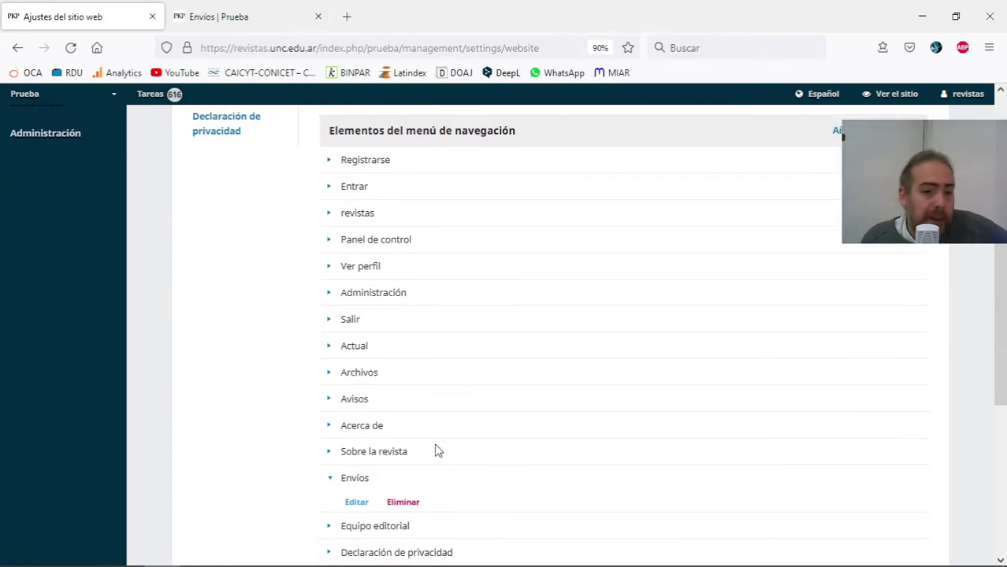
pyautogui.click(331, 479)
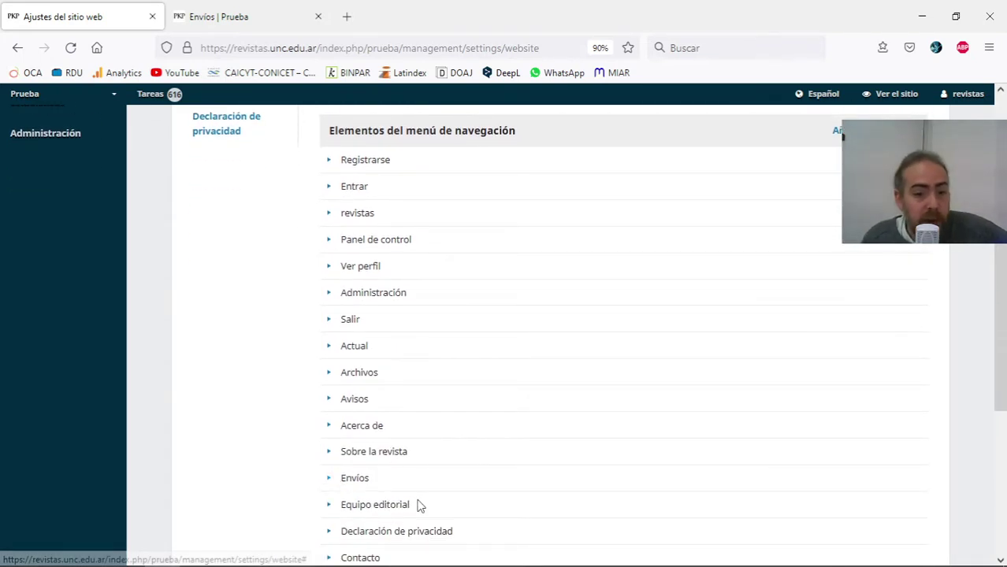
pyautogui.tripleClick(413, 508)
pyautogui.click(332, 515)
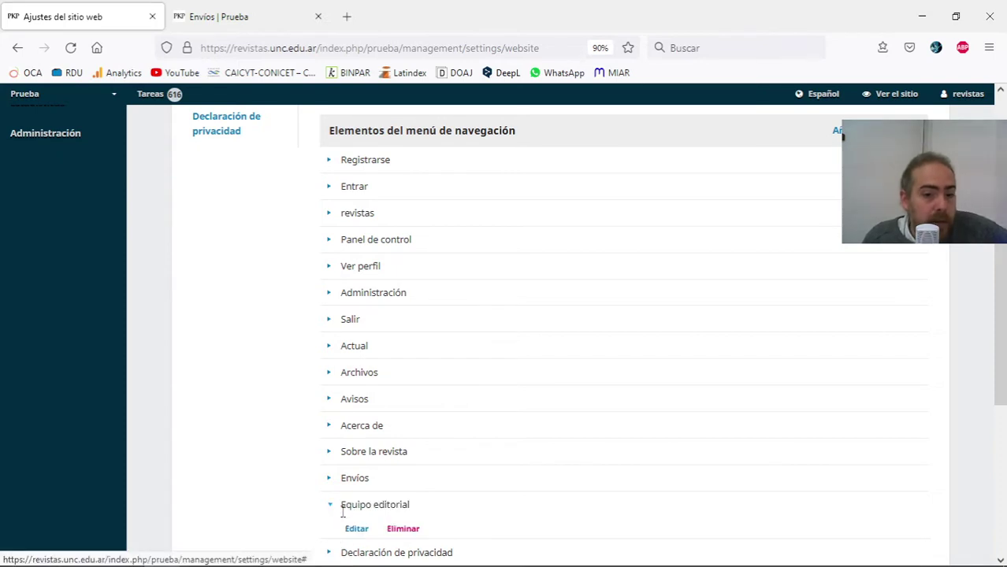
pyautogui.click(356, 529)
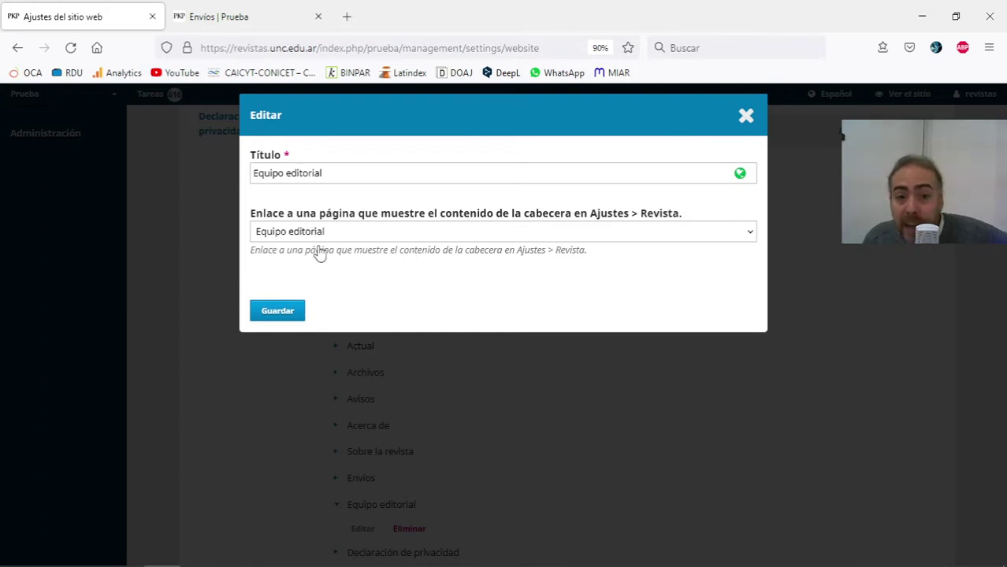
pyautogui.click(738, 120)
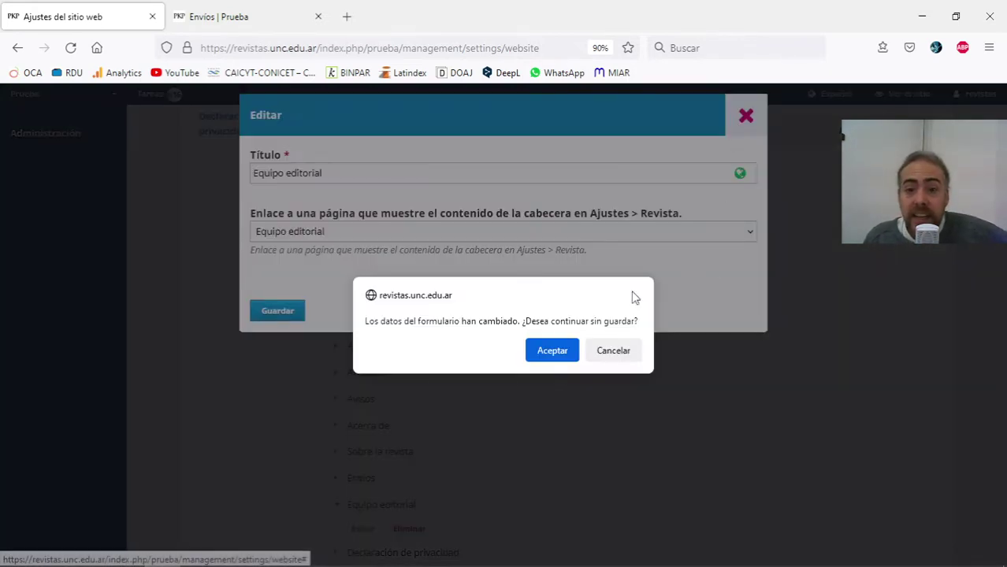
pyautogui.click(561, 354)
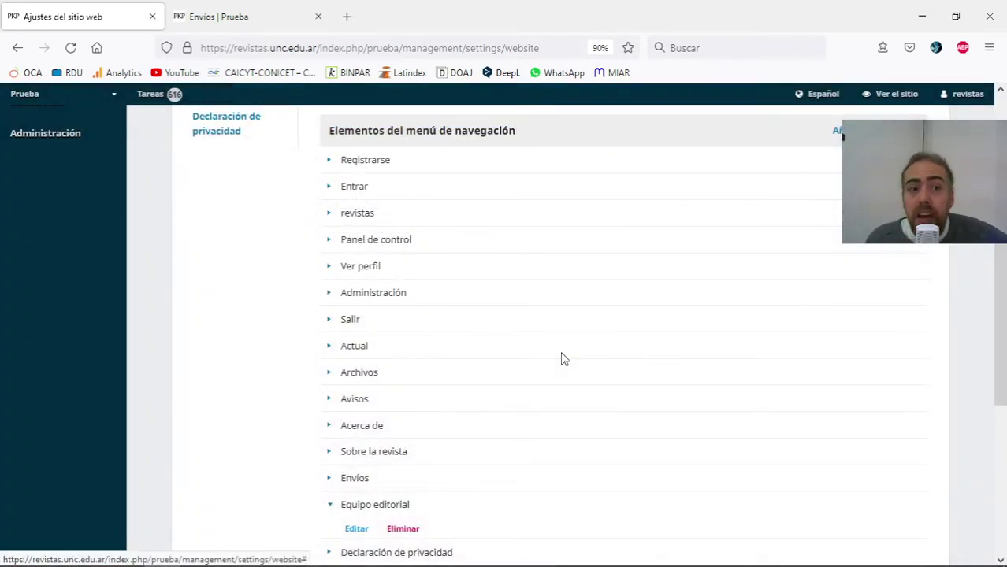
# Look through the full list of navigation menu elements, including Acerca de and the items following it.
pyautogui.scroll(5, 563, 358)
pyautogui.moveTo(27, 289)
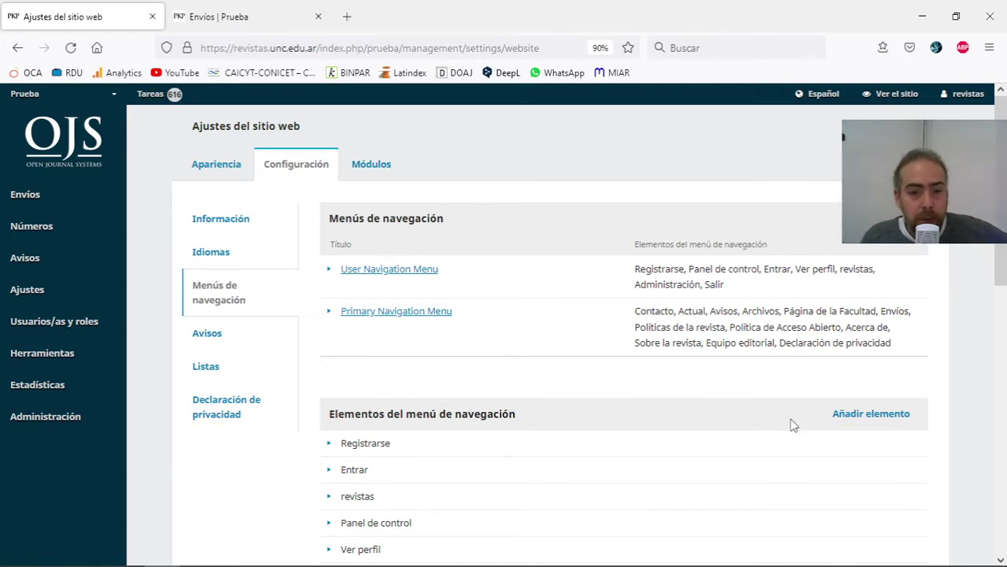
pyautogui.scroll(-2, 771, 449)
pyautogui.scroll(-5, 771, 452)
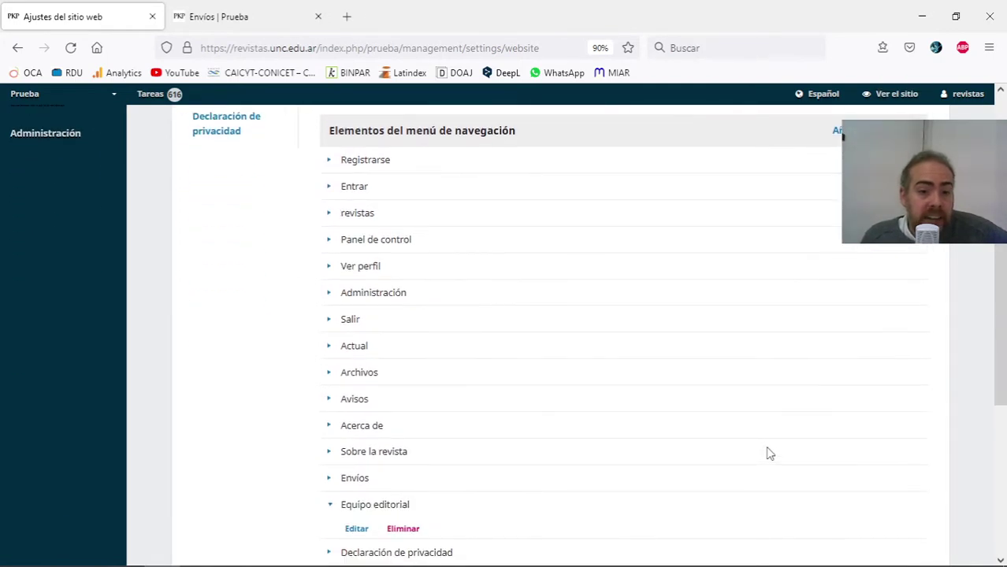
pyautogui.scroll(-2, 333, 473)
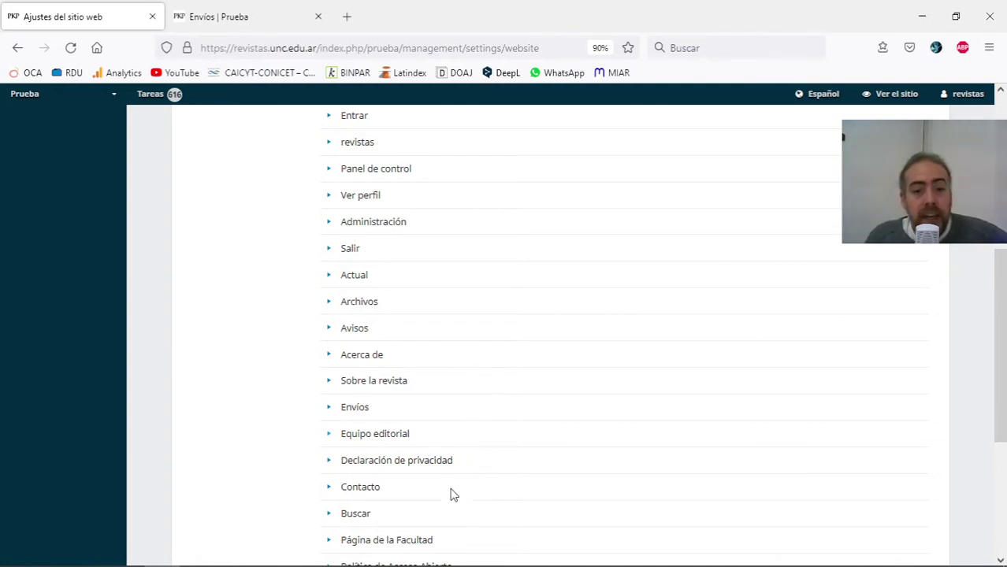
pyautogui.scroll(-2, 440, 372)
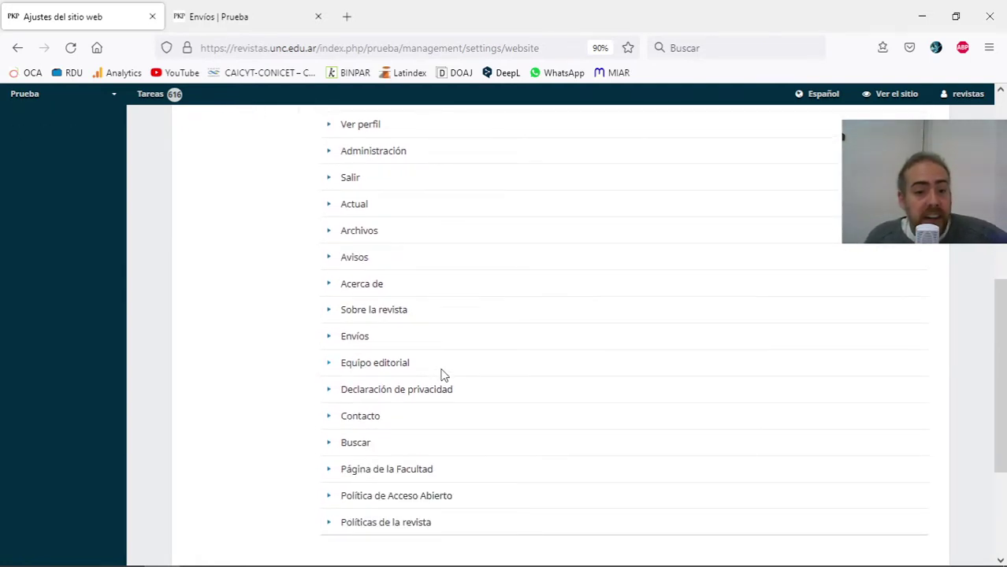
pyautogui.scroll(4, 441, 375)
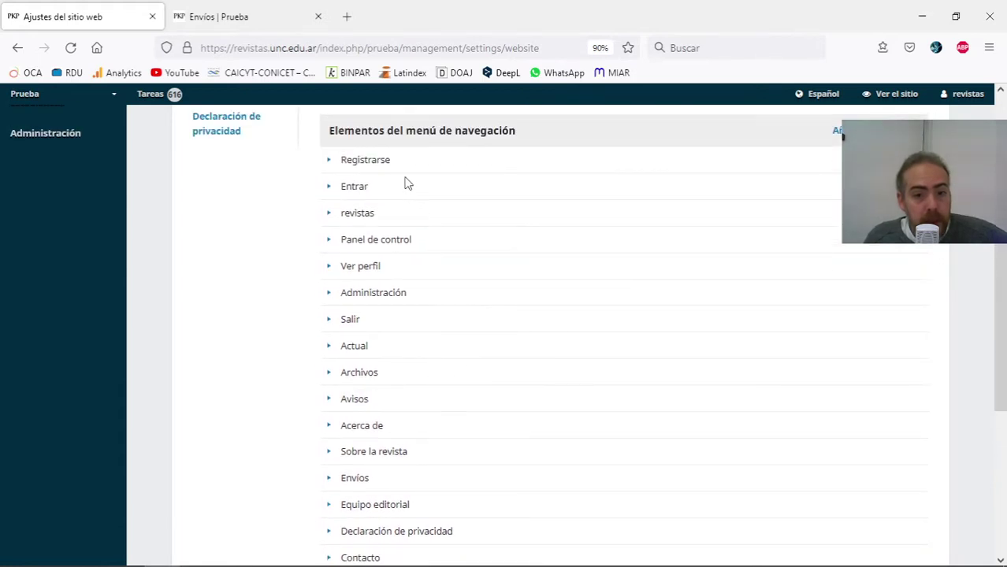
pyautogui.moveTo(382, 427); pyautogui.dragTo(281, 438)
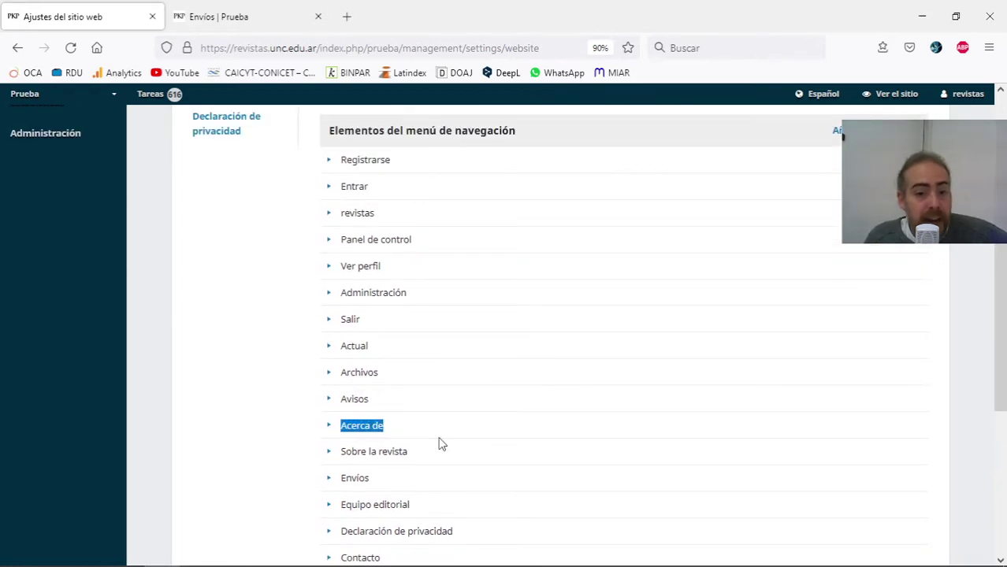
pyautogui.scroll(-2, 390, 505)
pyautogui.scroll(2, 409, 465)
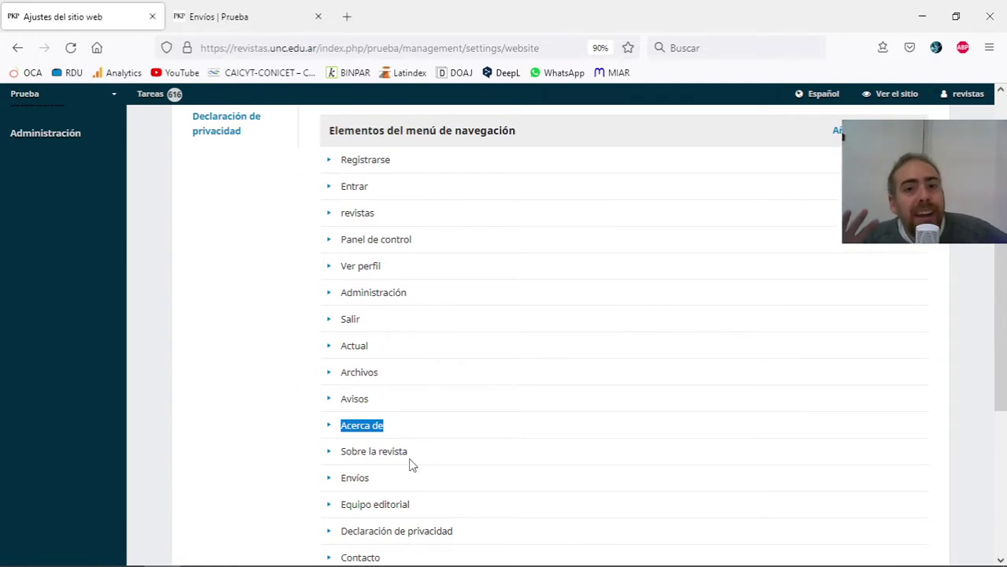
pyautogui.click(489, 368)
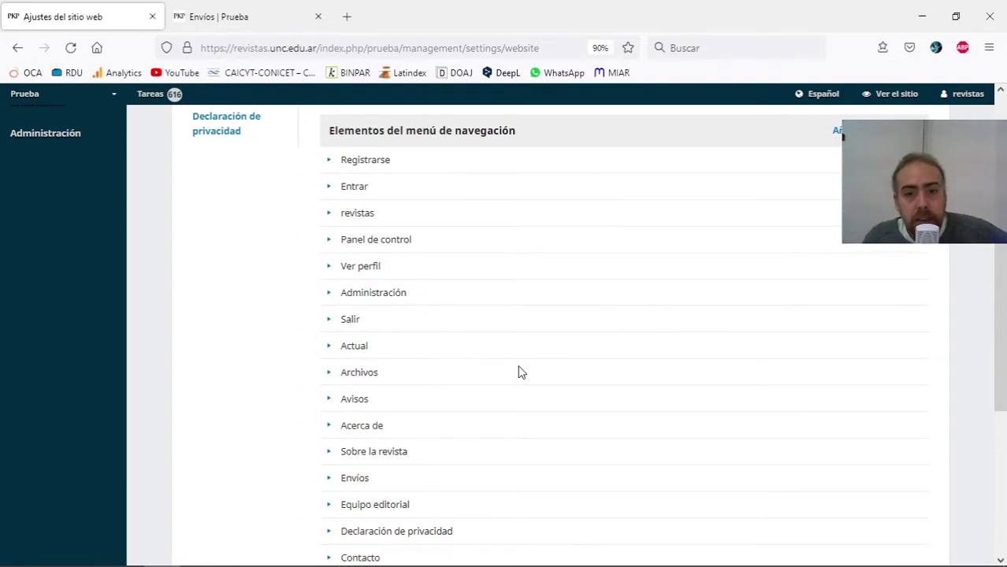
# Review the assigned and unassigned items of the Primary Navigation Menu, and close it without changes.
pyautogui.scroll(4, 520, 372)
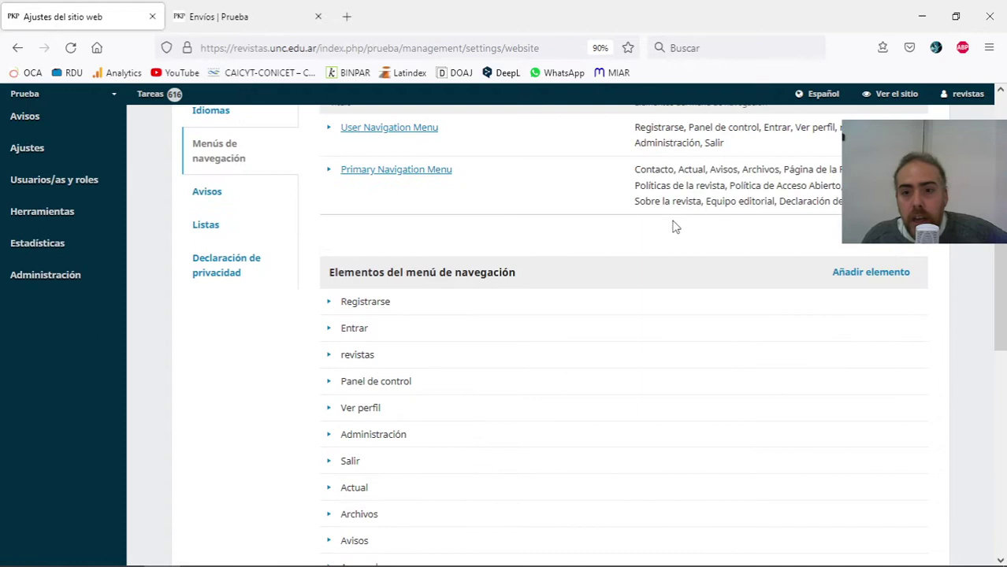
pyautogui.click(398, 177)
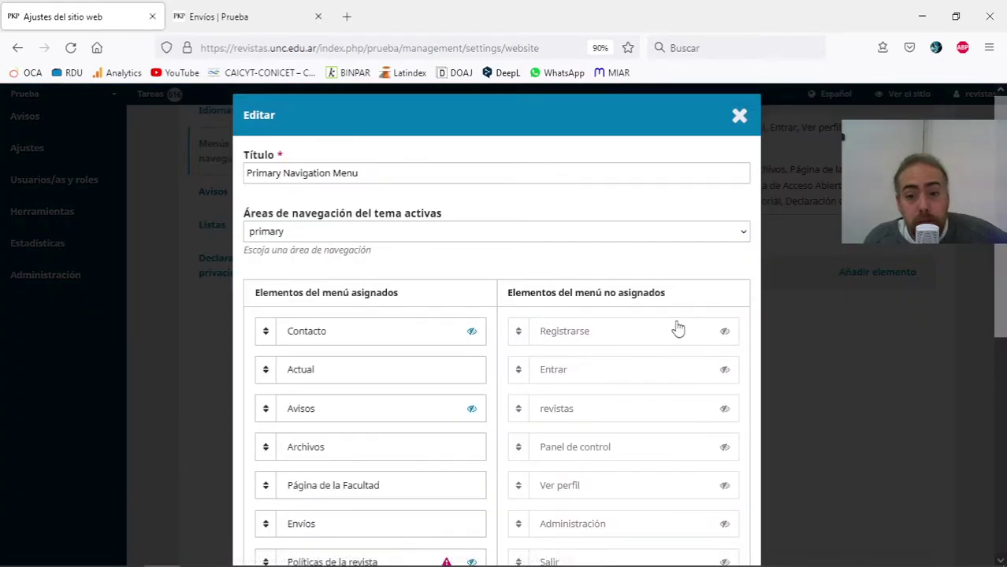
pyautogui.scroll(-3, 614, 331)
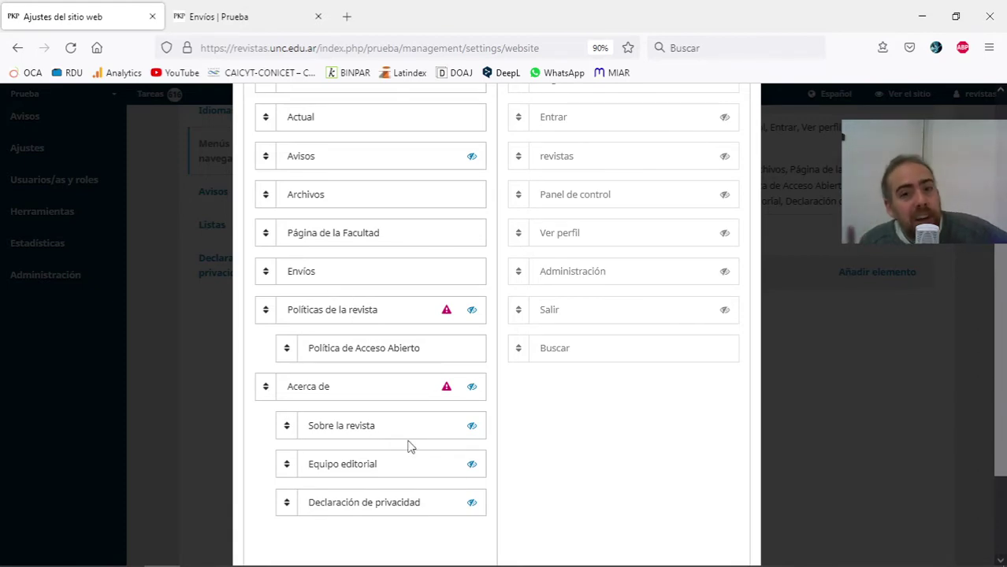
pyautogui.scroll(5, 411, 443)
pyautogui.click(737, 116)
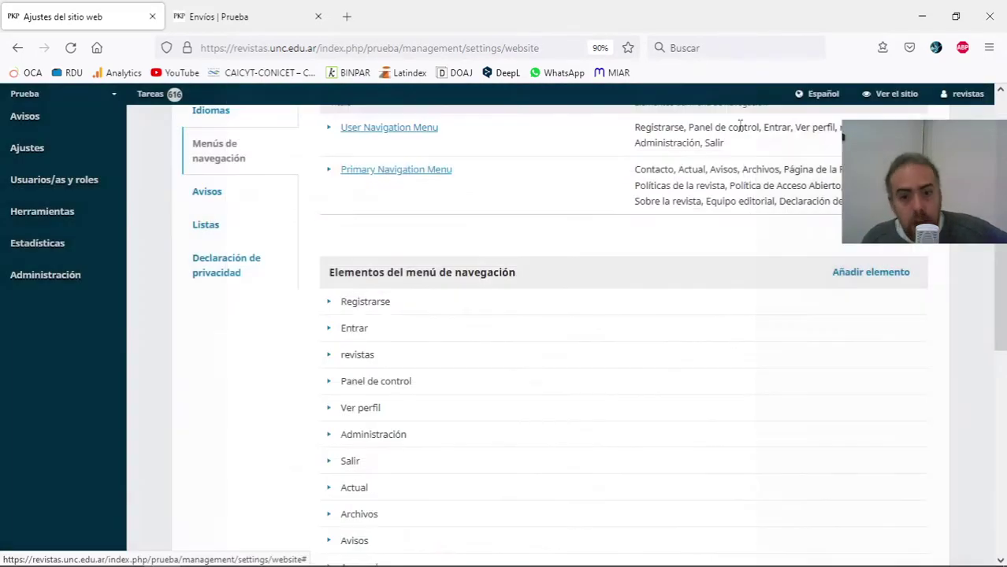
# Switch to the public site and check the Envíos and Acerca de entries in its navigation bar.
pyautogui.hotkey('ctrl', 'Tab')
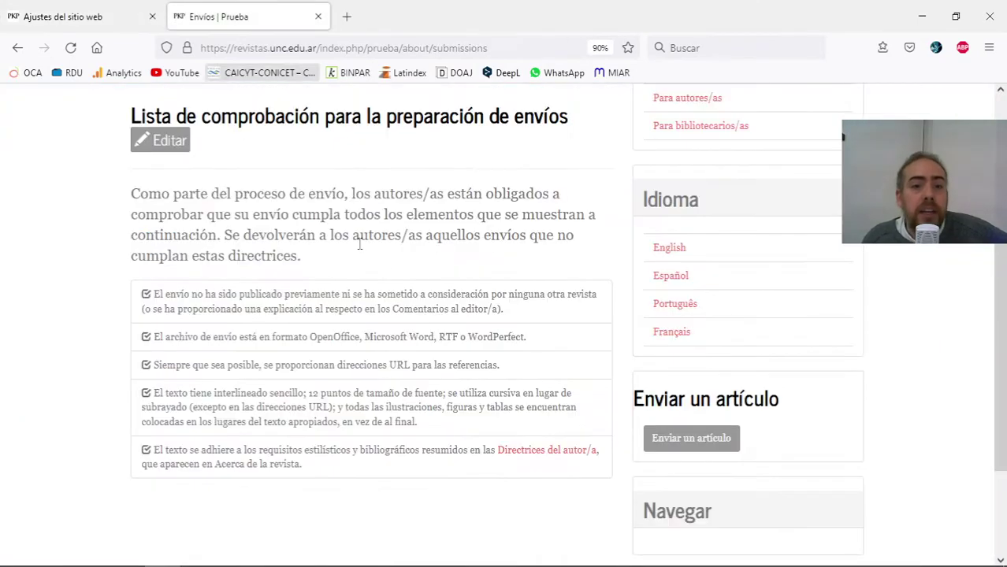
pyautogui.scroll(3, 410, 158)
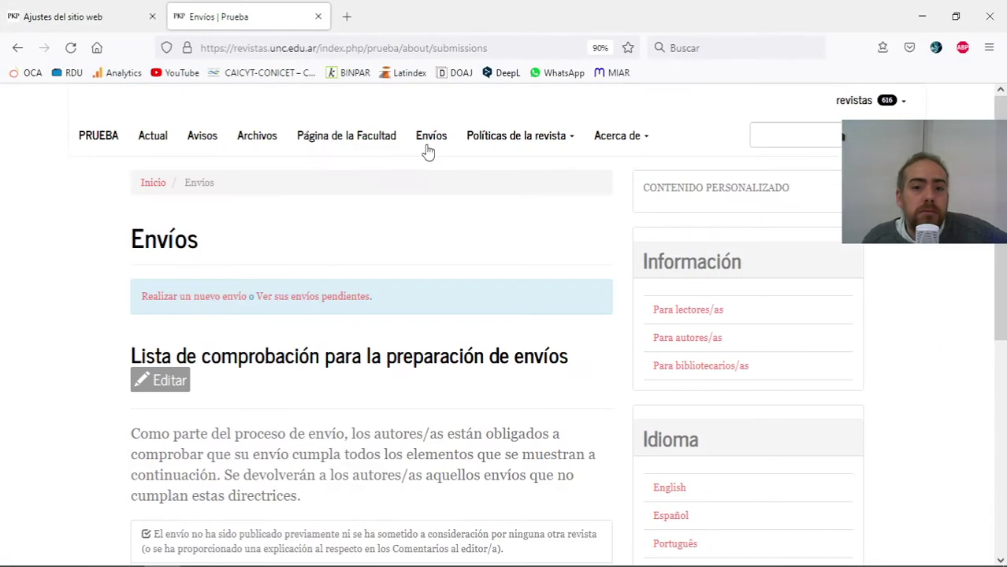
pyautogui.click(622, 150)
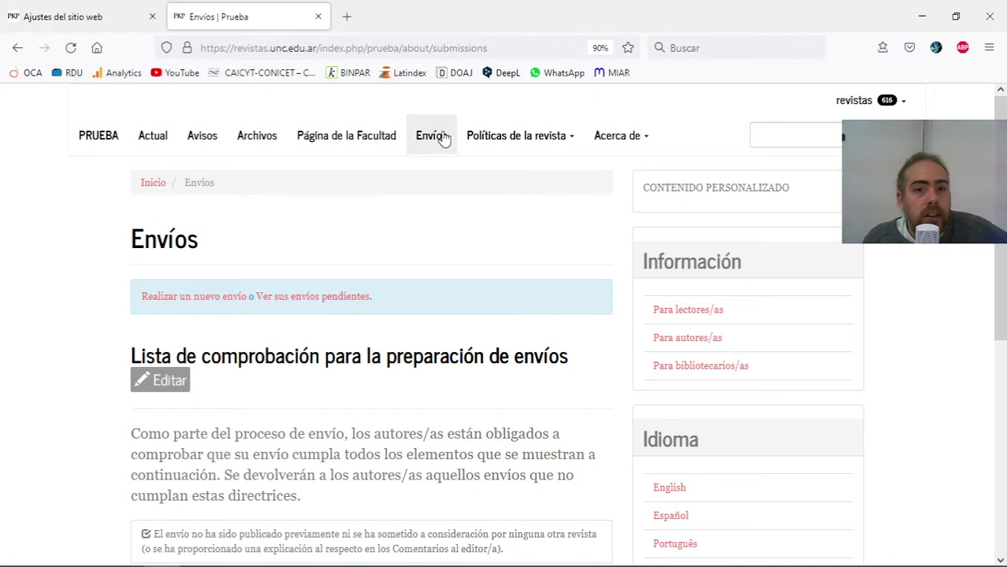
# Return to the website settings and add a navigation menu element titled Envíos with Envíos as its menu type.
pyautogui.moveTo(434, 139); pyautogui.dragTo(410, 138)
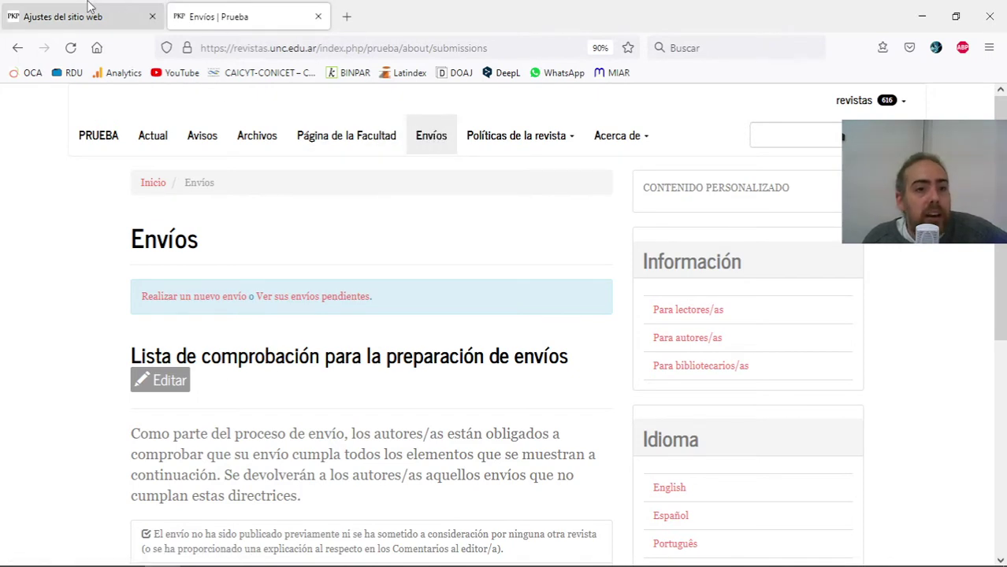
pyautogui.click(63, 17)
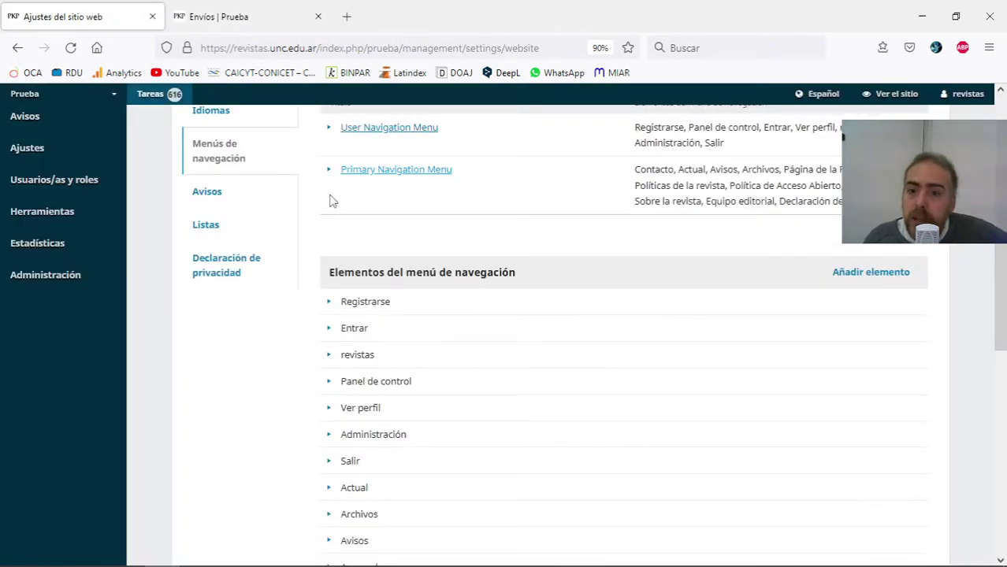
pyautogui.click(870, 272)
pyautogui.click(381, 174)
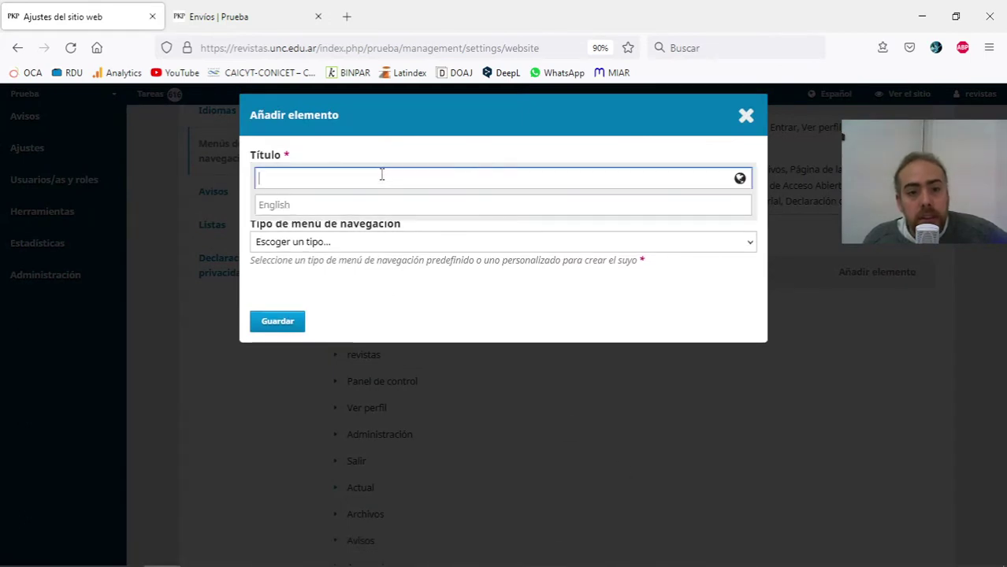
pyautogui.write('E')
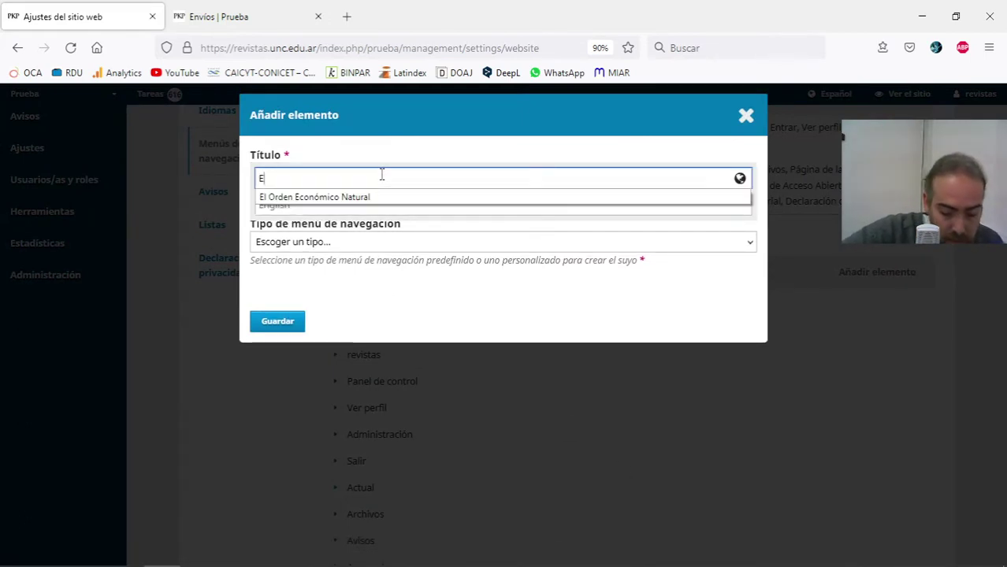
pyautogui.write('nvb')
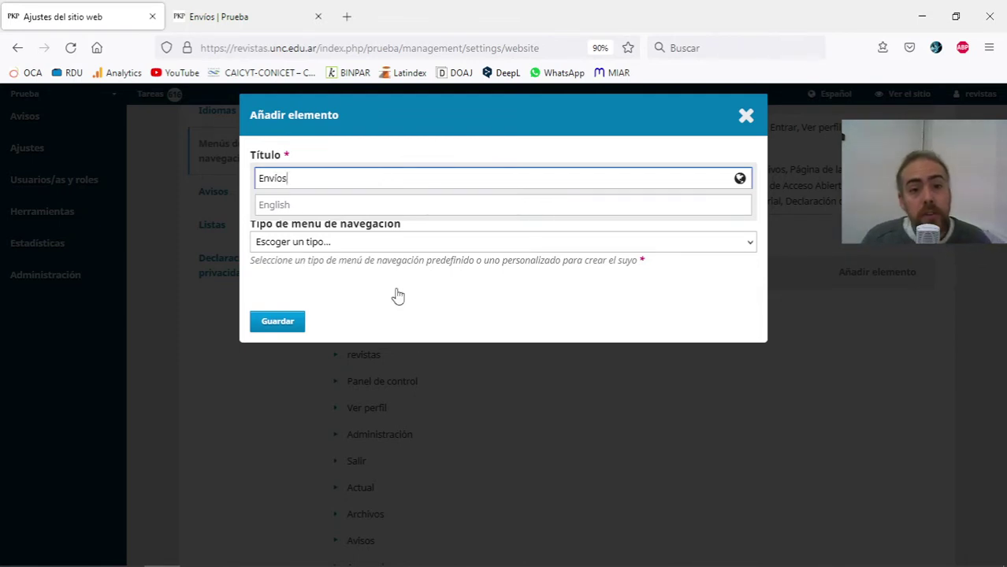
pyautogui.click(414, 242)
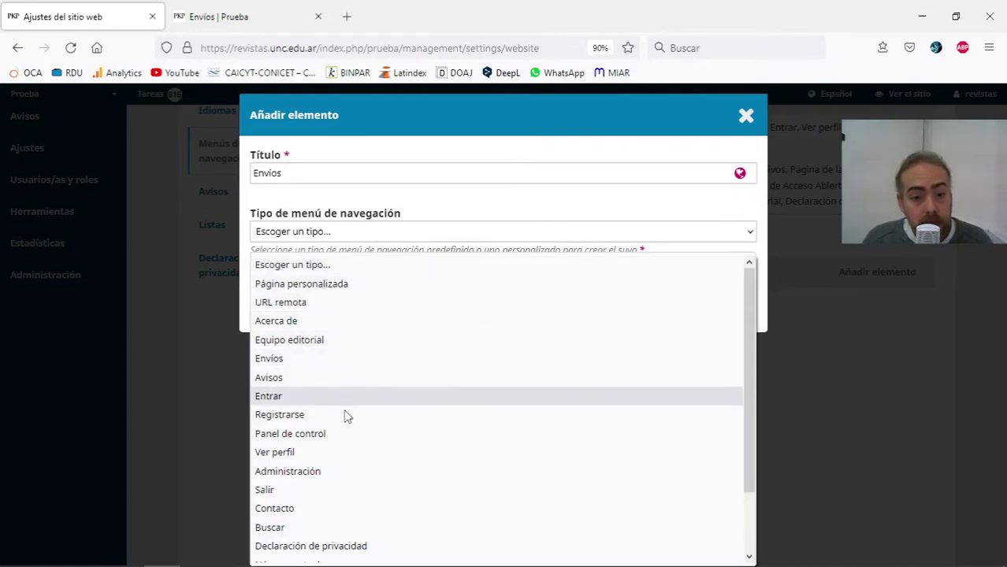
pyautogui.scroll(-2, 344, 449)
pyautogui.scroll(2, 364, 432)
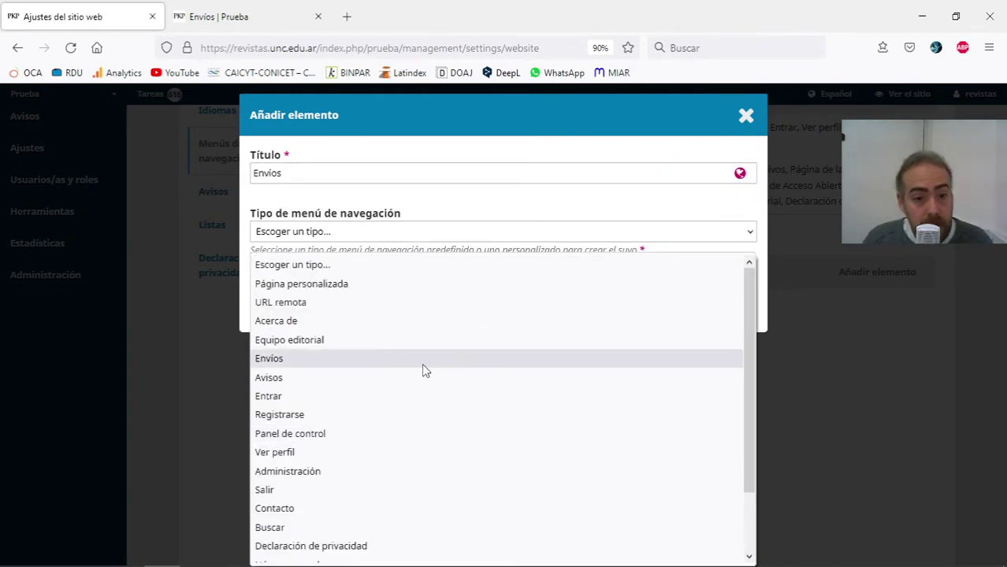
pyautogui.click(354, 361)
pyautogui.click(300, 312)
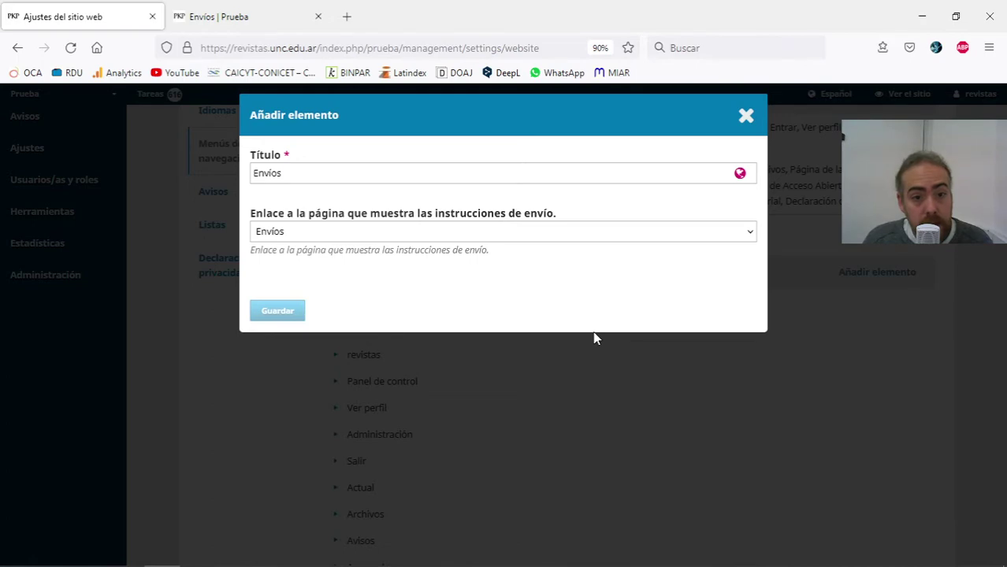
# Assign the new Envíos element under Acerca de, between Sobre la revista and Equipo editorial, in the Primary Navigation Menu and save it.
pyautogui.scroll(-5, 416, 399)
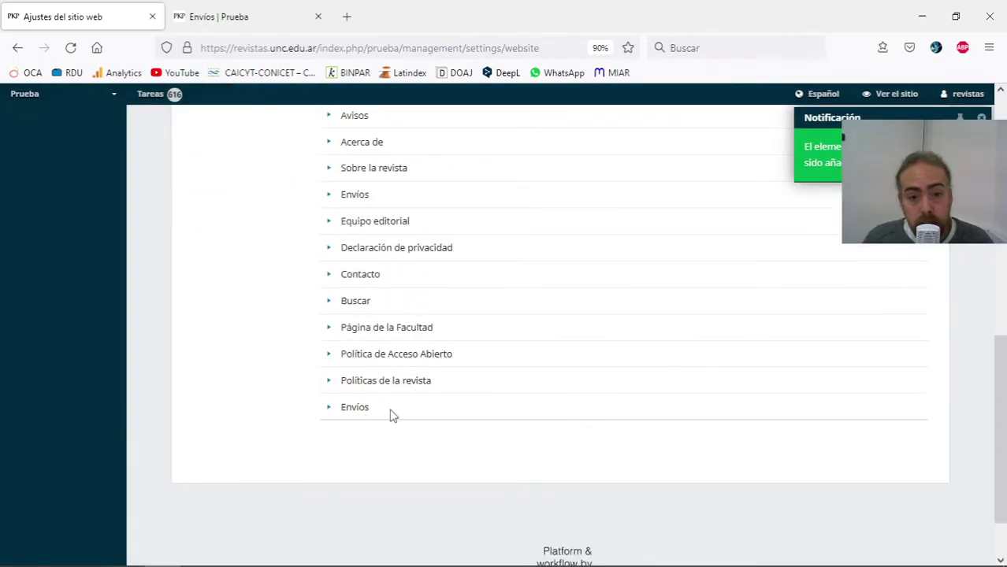
pyautogui.scroll(5, 391, 415)
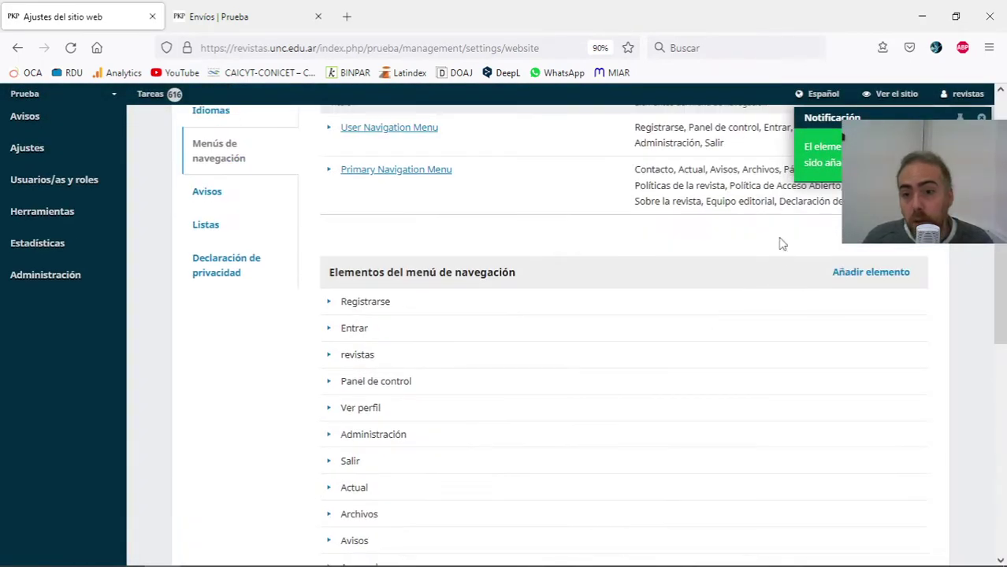
pyautogui.click(437, 172)
pyautogui.scroll(-5, 816, 326)
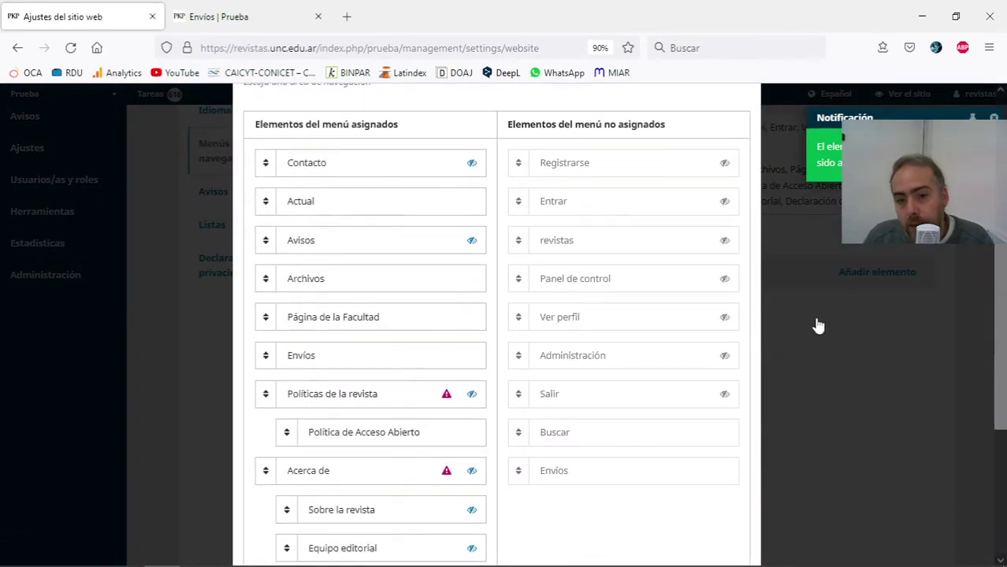
pyautogui.moveTo(555, 244); pyautogui.dragTo(591, 252)
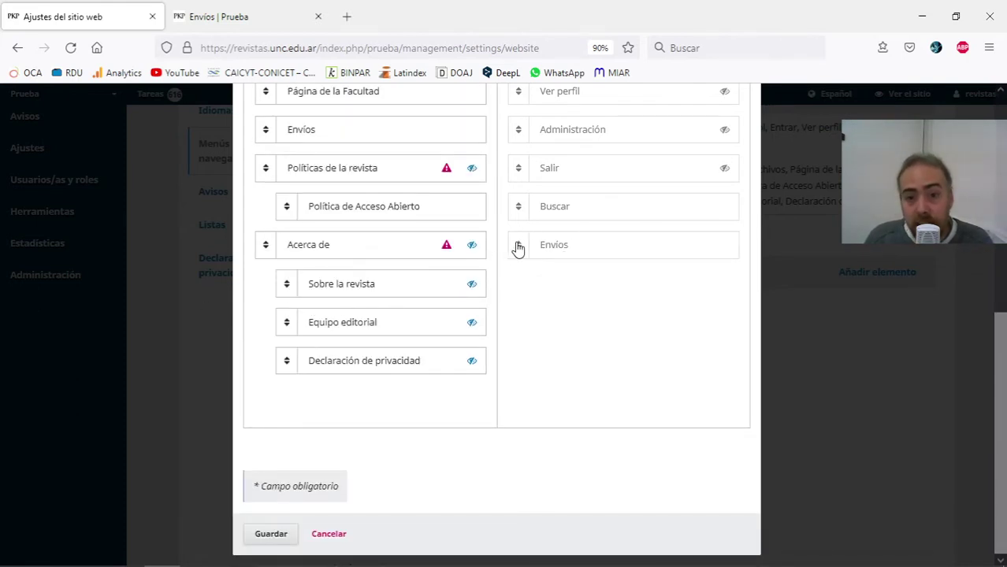
pyautogui.moveTo(566, 253); pyautogui.dragTo(335, 290)
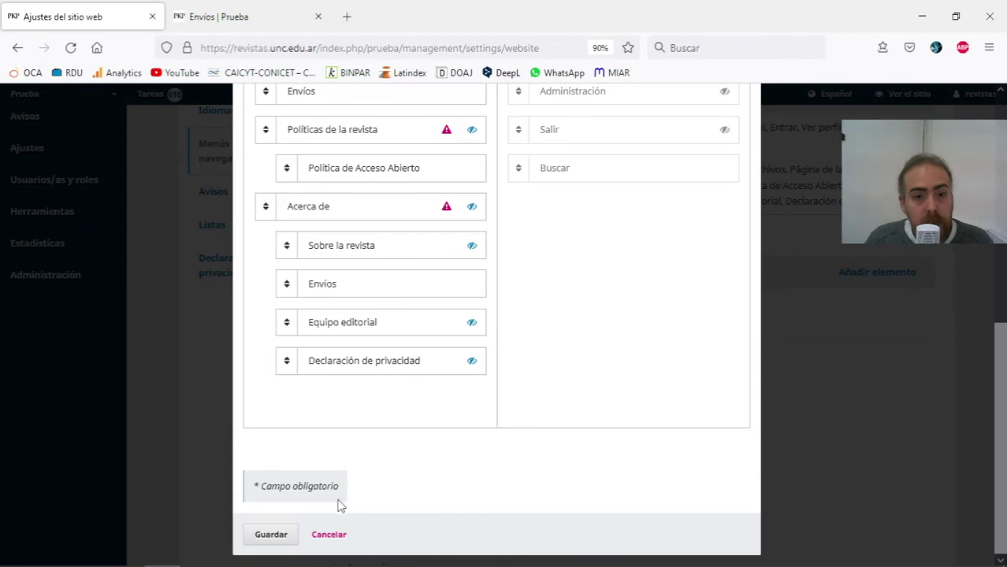
pyautogui.click(284, 539)
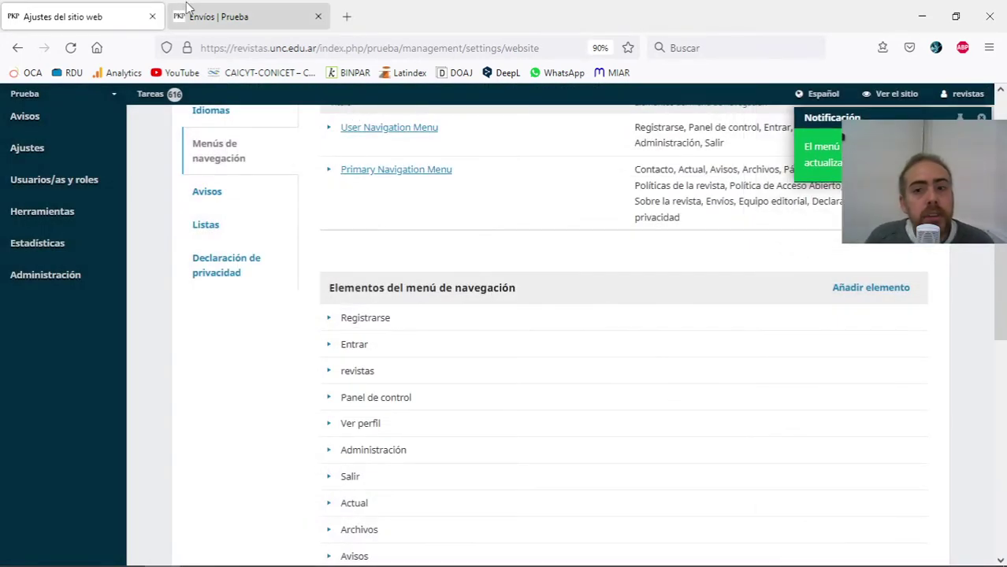
# Switch to the public site, reload it, and check the entries in the Acerca de submenu.
pyautogui.click(188, 8)
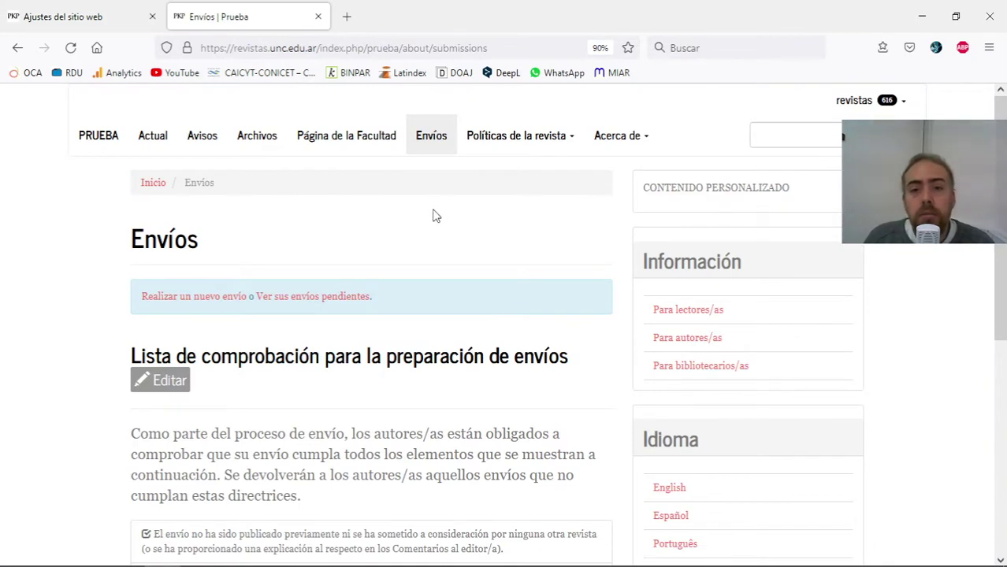
pyautogui.press('F5')
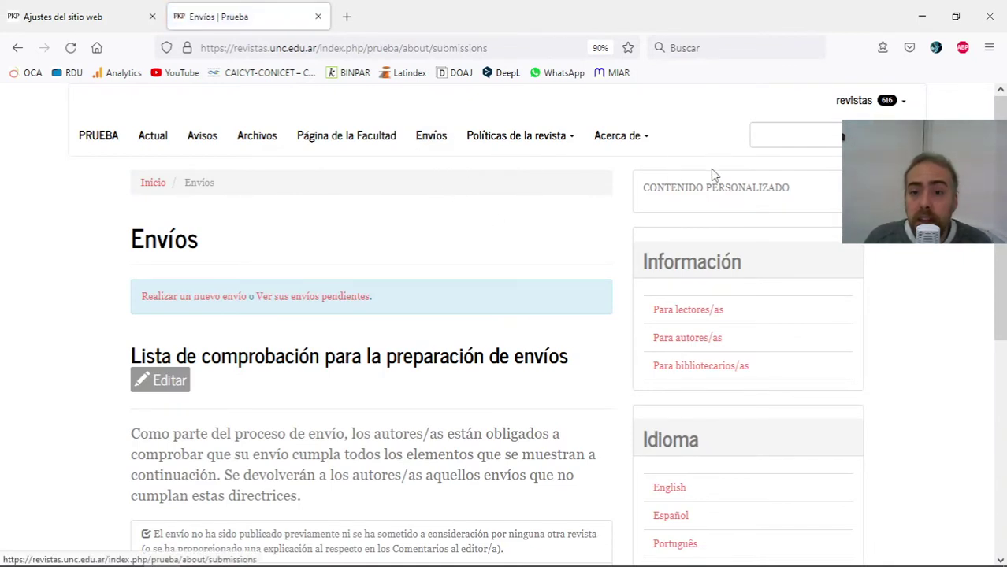
pyautogui.click(610, 138)
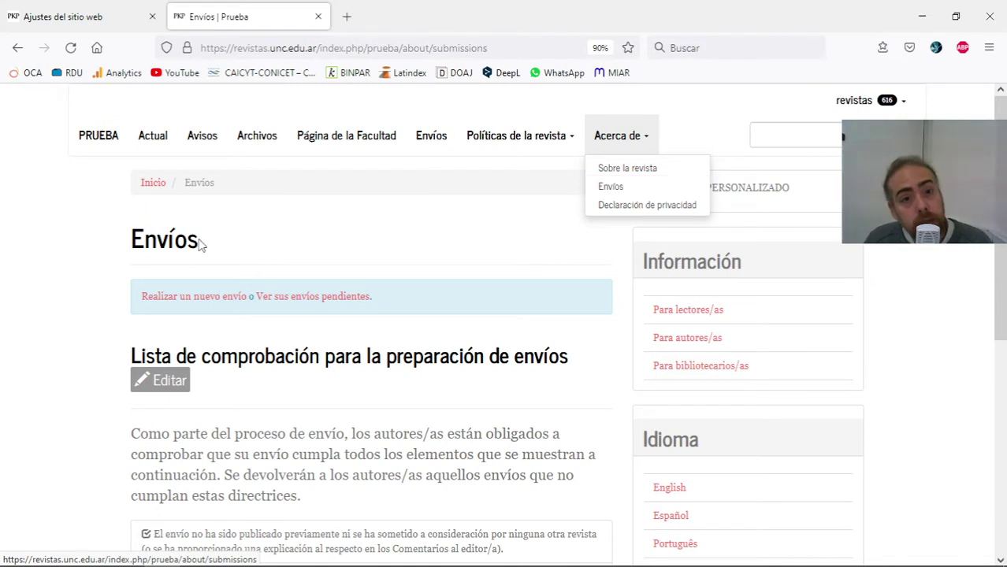
pyautogui.click(376, 199)
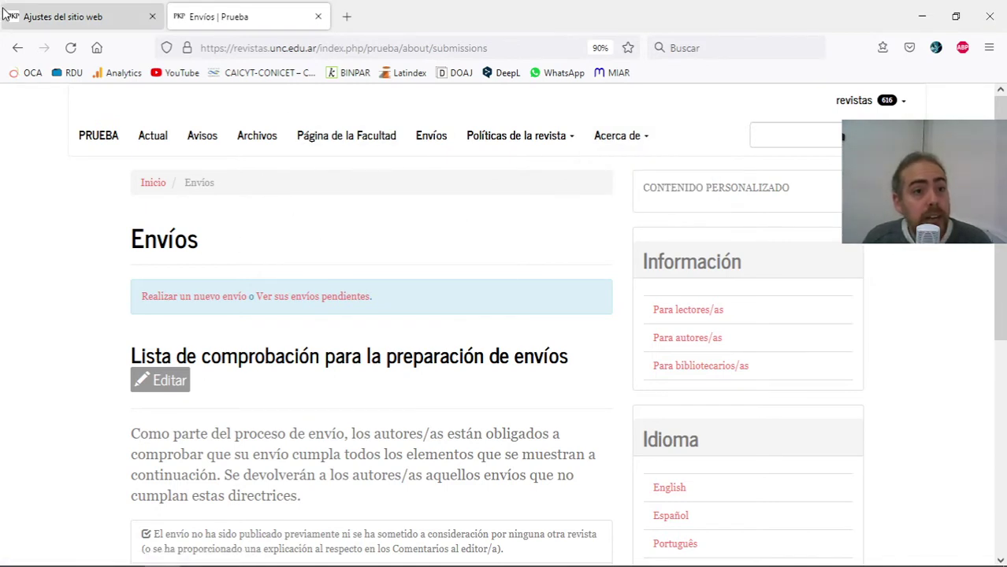
# Compare the Acerca de element in the website settings with the Acerca de dropdown on the public site.
pyautogui.click(36, 13)
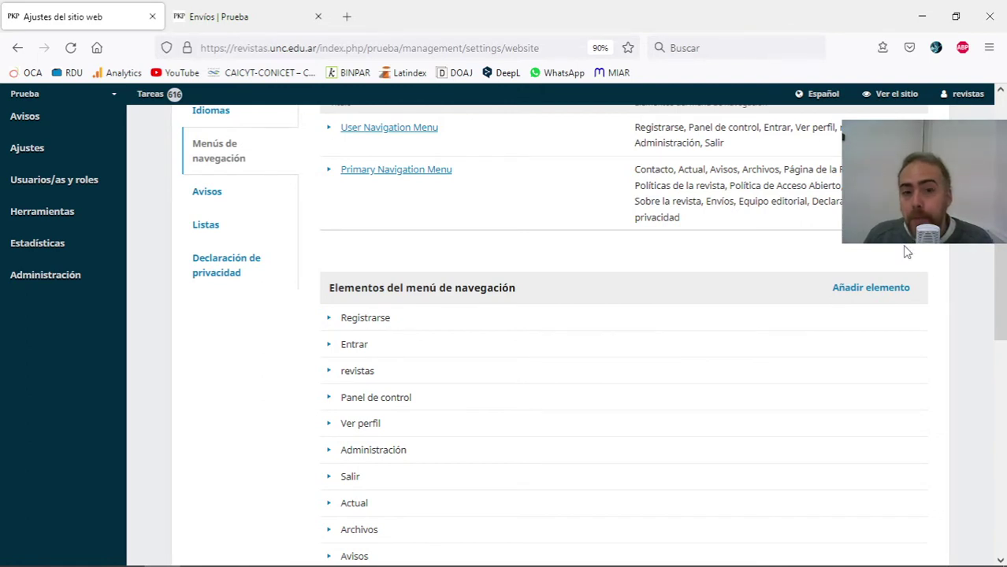
pyautogui.scroll(-3, 905, 259)
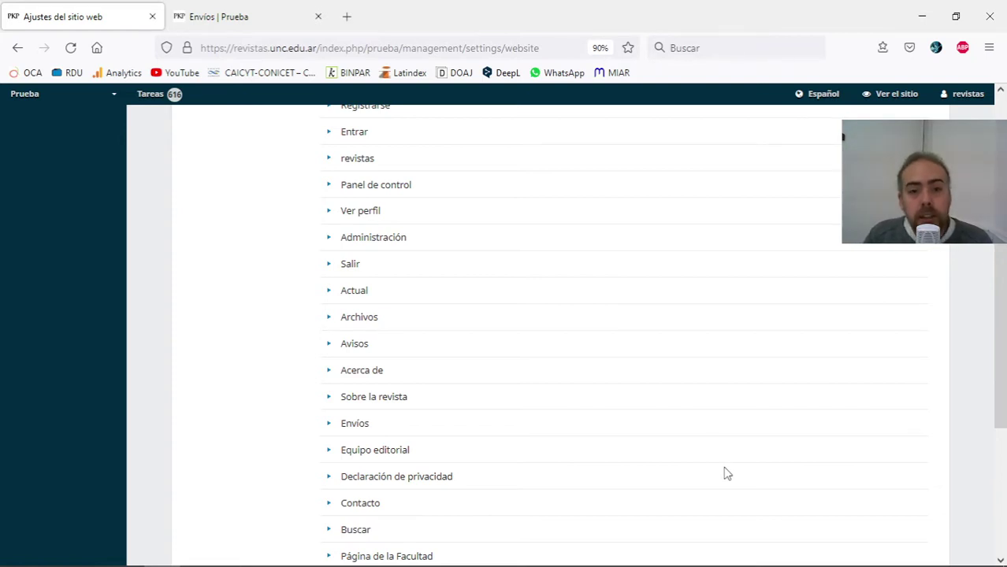
pyautogui.moveTo(398, 371); pyautogui.dragTo(344, 369)
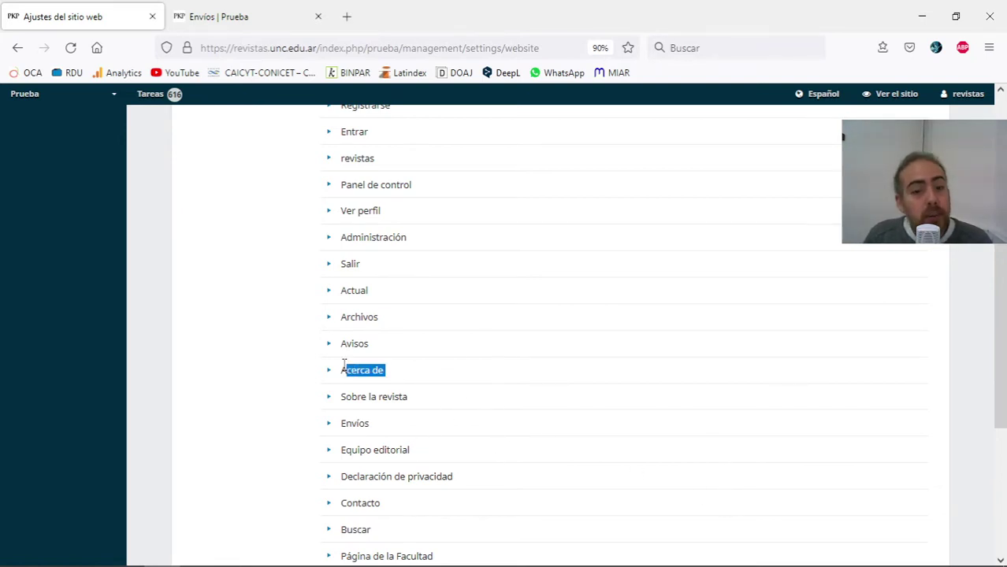
pyautogui.hotkey('ctrl', 'Tab')
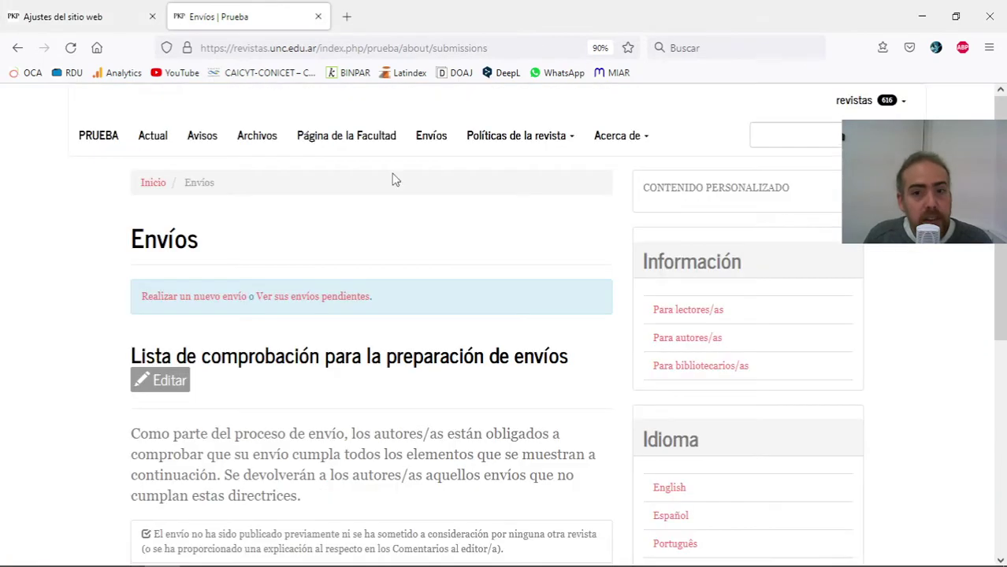
pyautogui.click(628, 147)
pyautogui.click(628, 148)
pyautogui.click(628, 148)
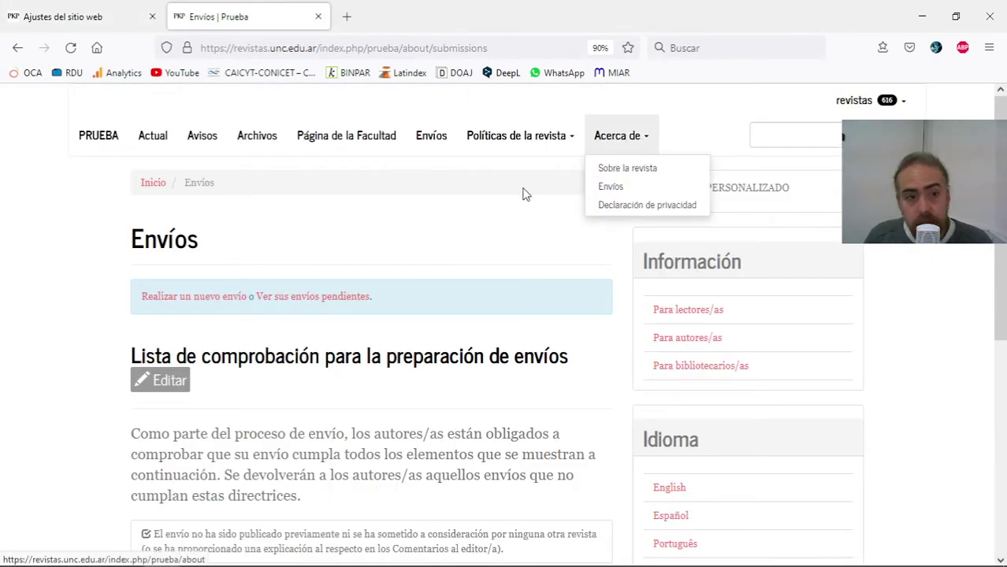
pyautogui.click(325, 243)
pyautogui.click(100, 24)
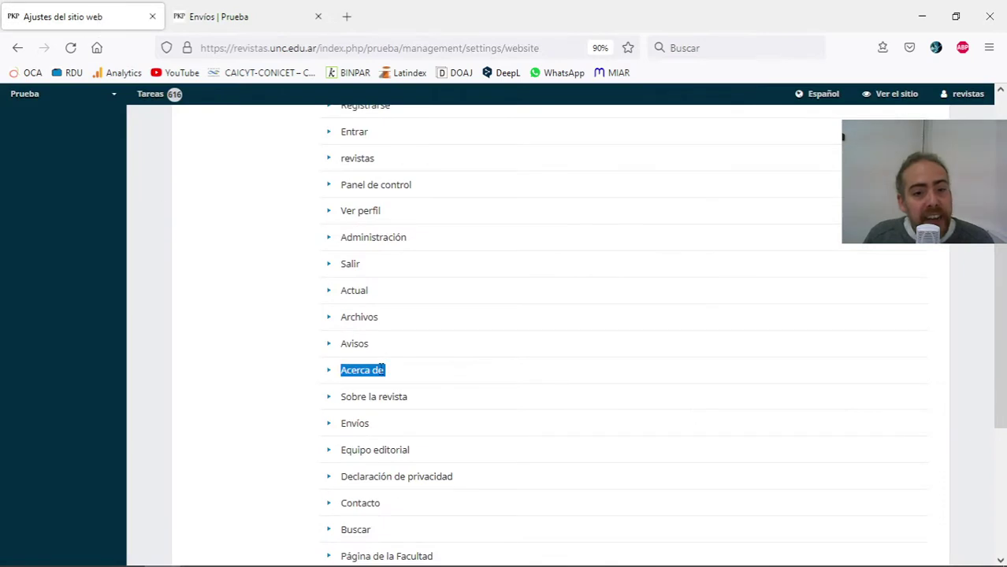
pyautogui.click(390, 375)
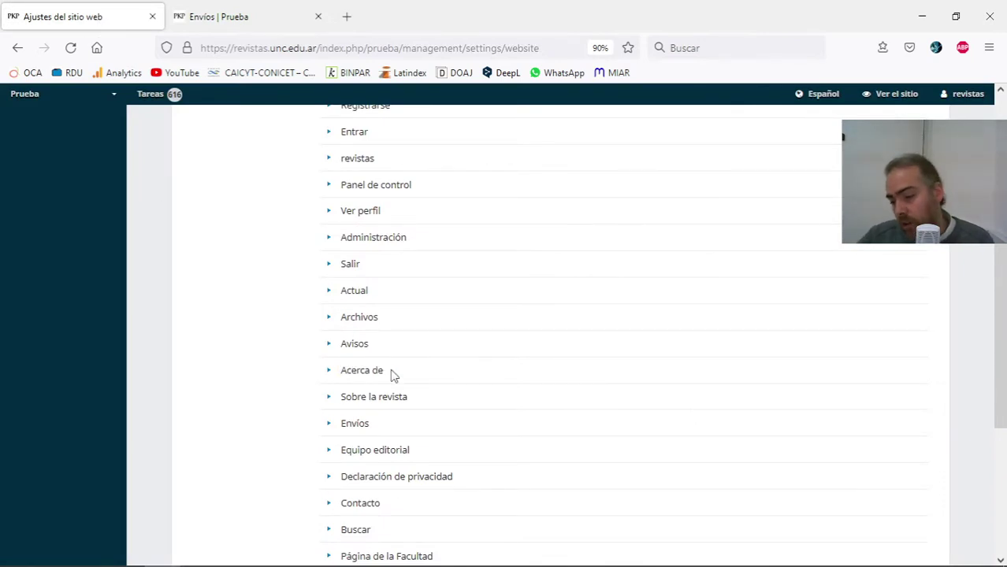
# Try out the Acerca de type in a new menu element with no title, and close the form without saving.
pyautogui.scroll(3, 391, 375)
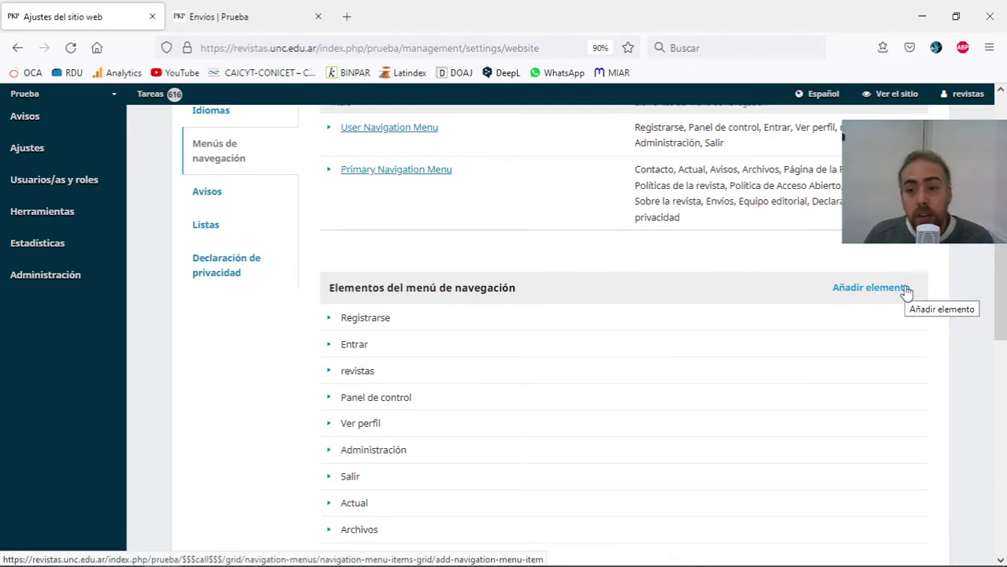
pyautogui.click(870, 288)
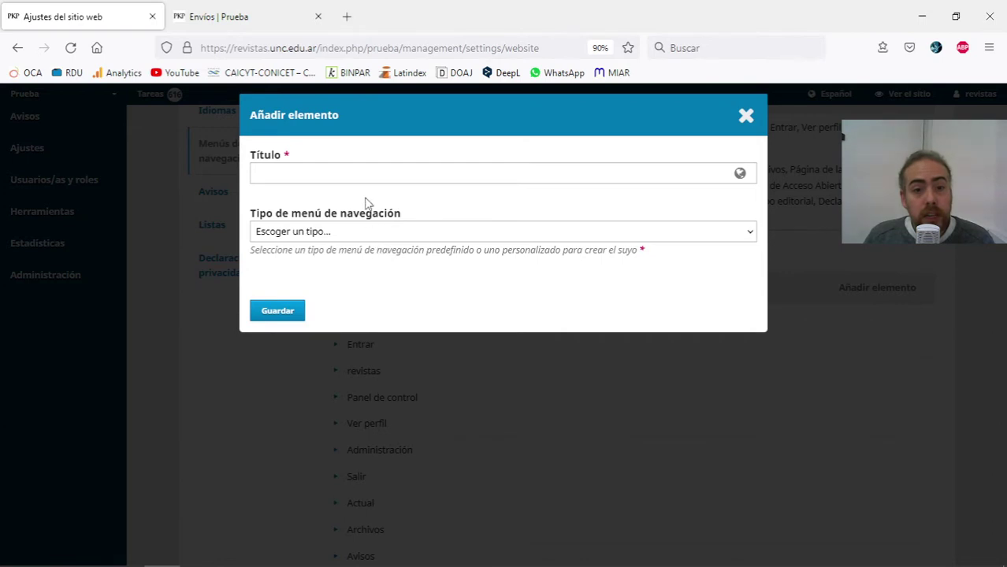
pyautogui.click(359, 178)
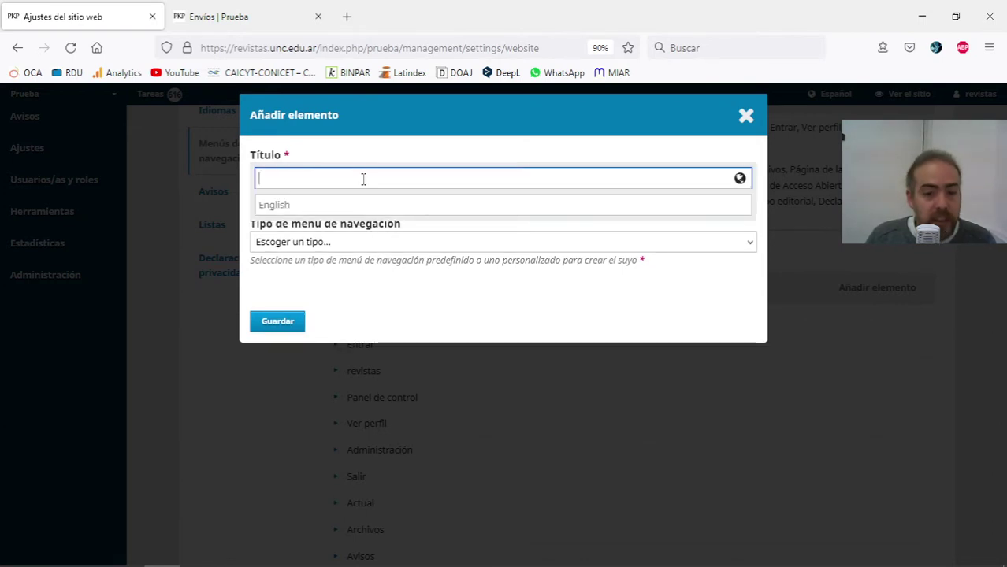
pyautogui.click(396, 308)
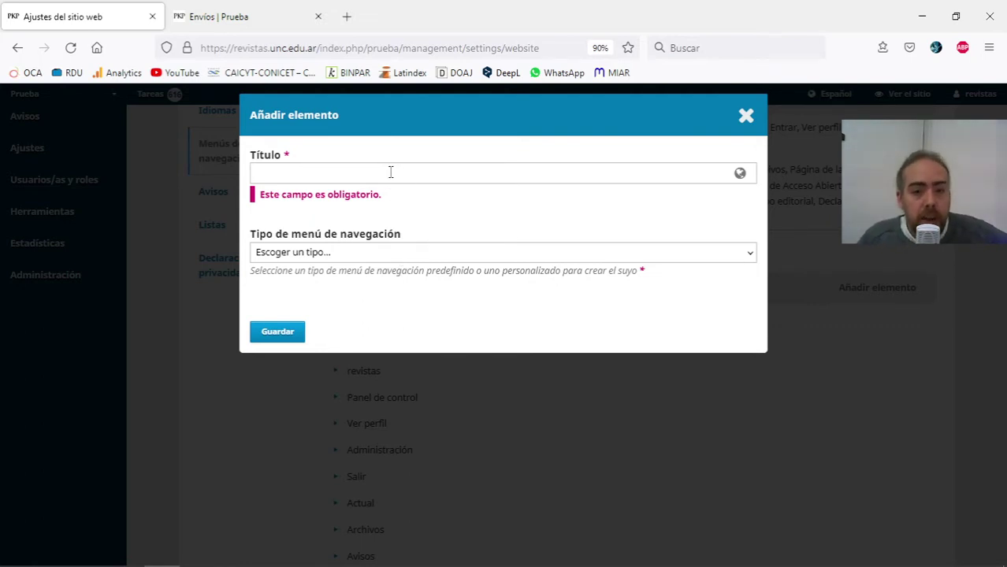
pyautogui.click(401, 255)
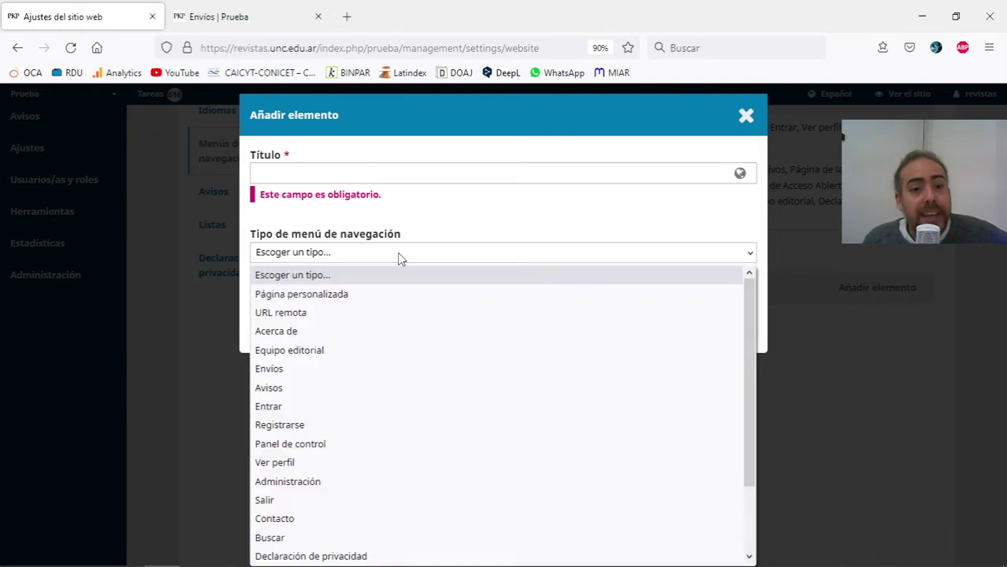
pyautogui.click(385, 339)
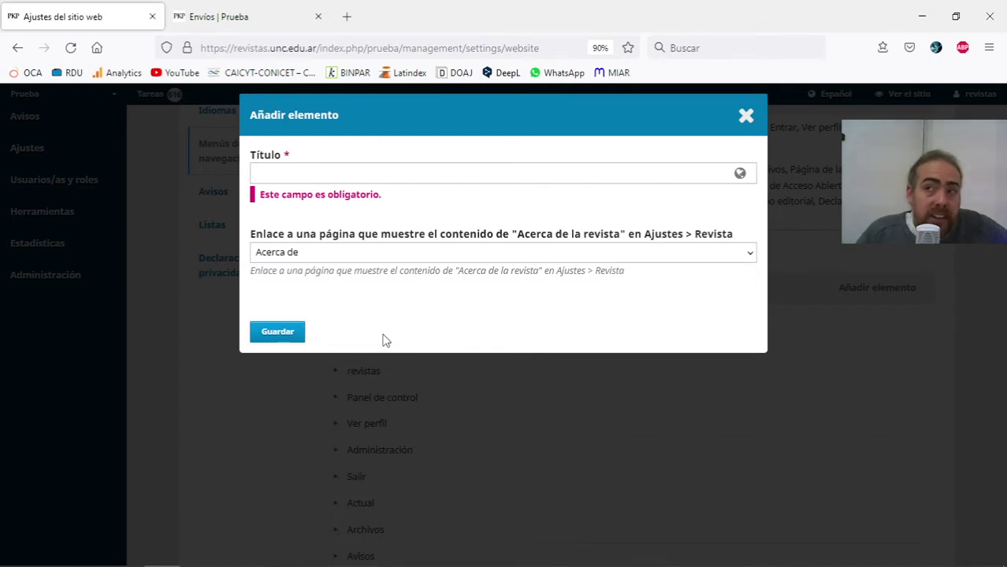
pyautogui.click(746, 116)
pyautogui.click(560, 351)
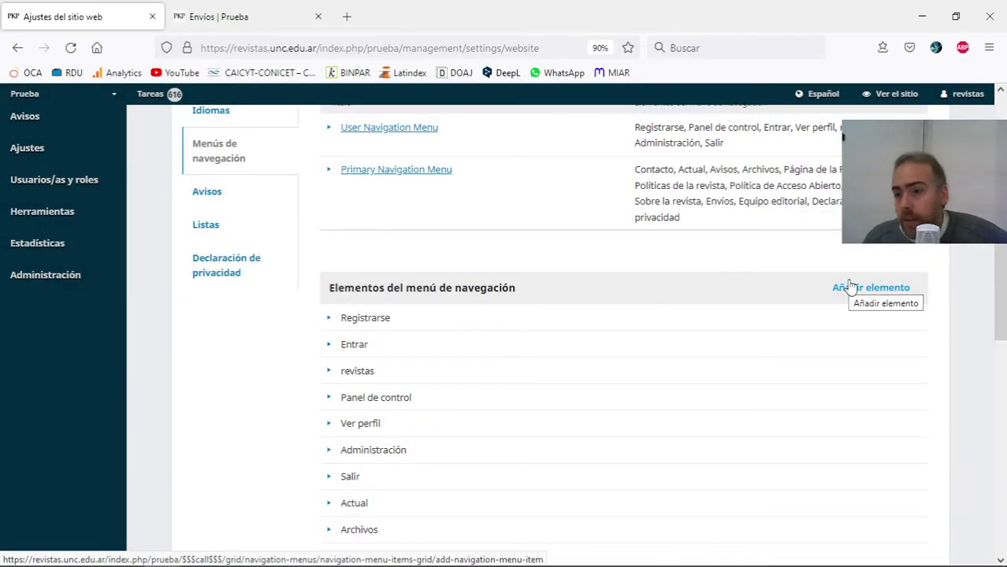
# Open the Políticas de la revista menu element for editing to inspect its title and link type.
pyautogui.scroll(-5, 788, 445)
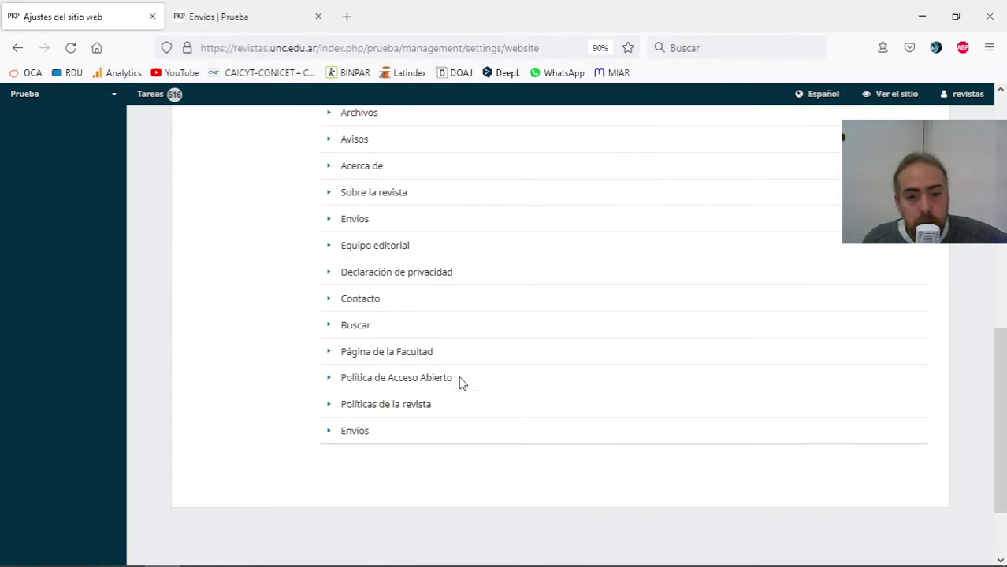
pyautogui.moveTo(447, 404); pyautogui.dragTo(333, 406)
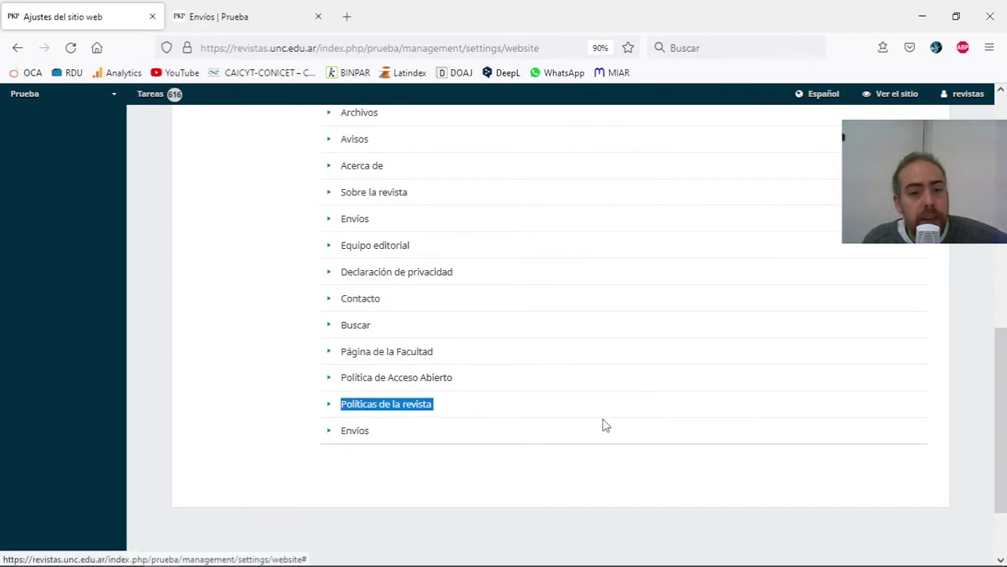
pyautogui.click(330, 407)
pyautogui.click(347, 428)
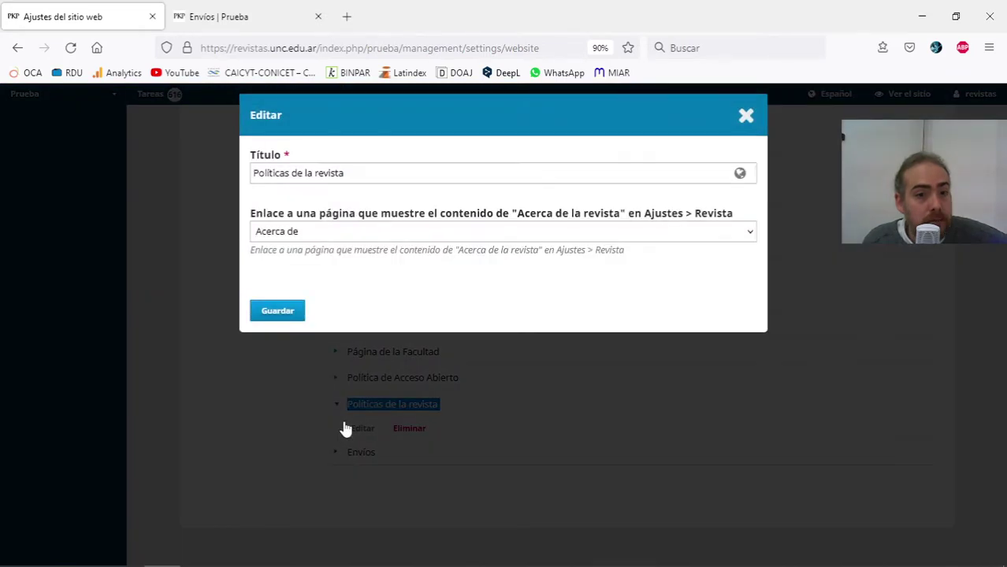
# Close the Políticas de la revista form without saving, and review the elements assigned to the Primary Navigation Menu.
pyautogui.click(744, 116)
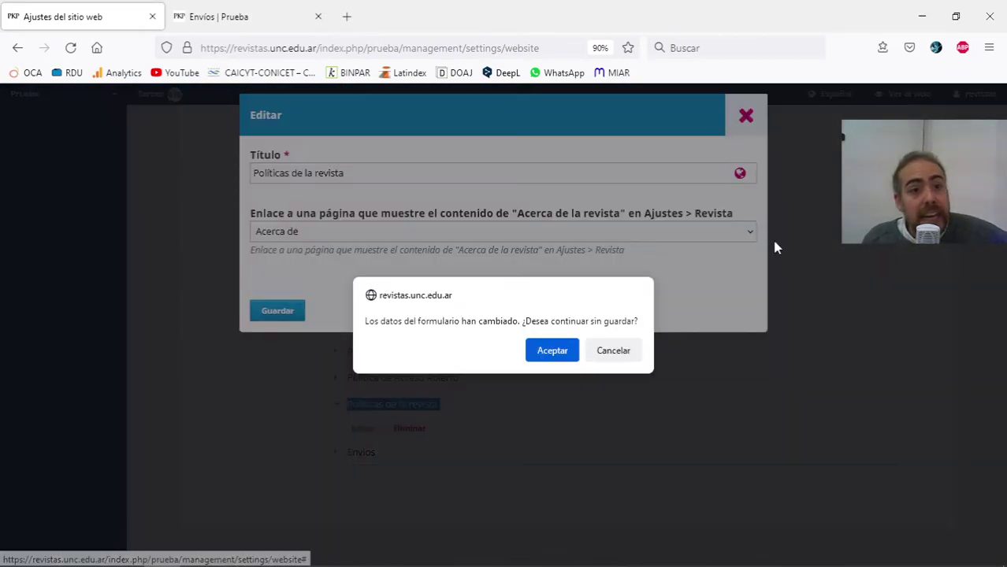
pyautogui.press('Return')
pyautogui.scroll(10, 906, 331)
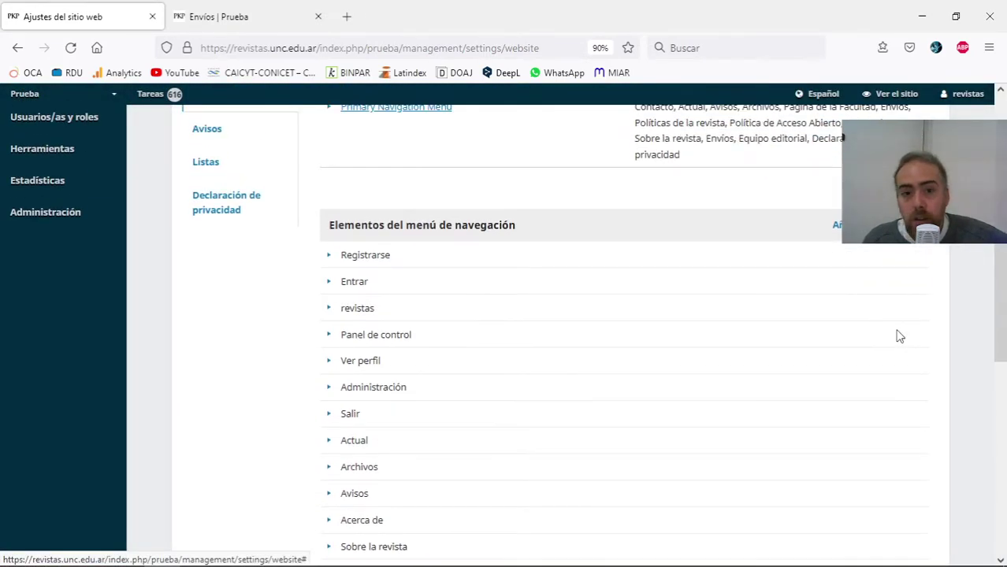
pyautogui.click(445, 250)
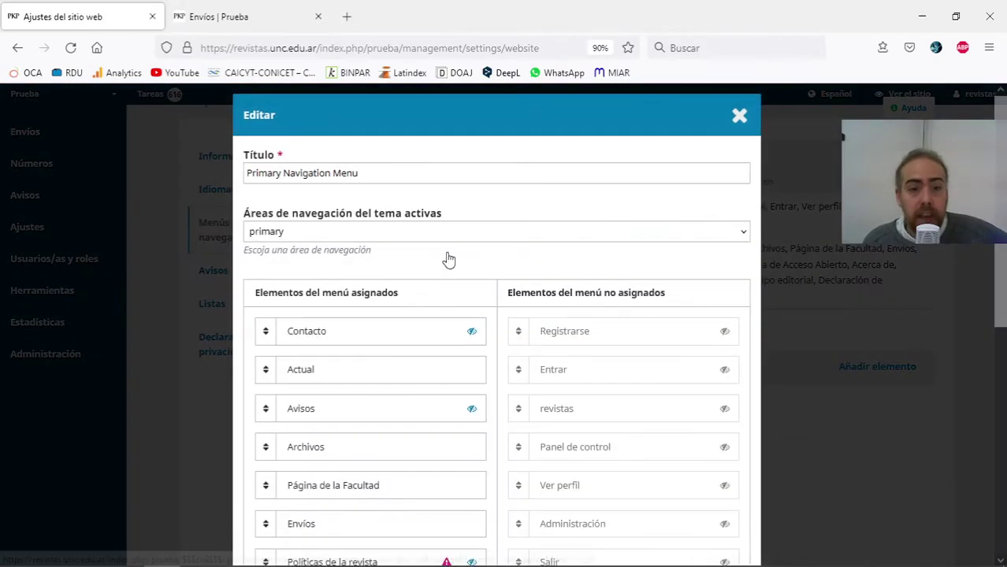
pyautogui.scroll(-4, 512, 331)
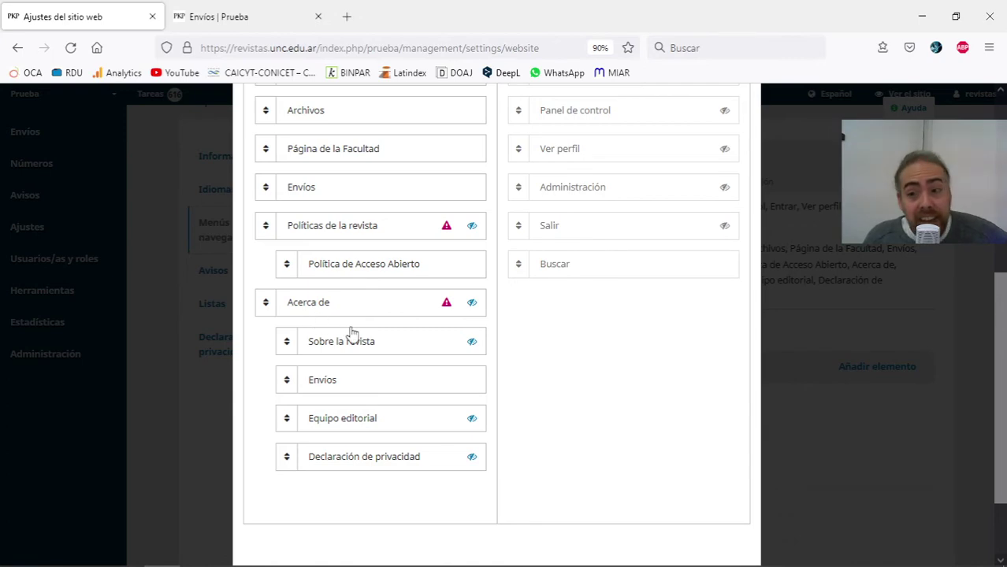
pyautogui.click(876, 386)
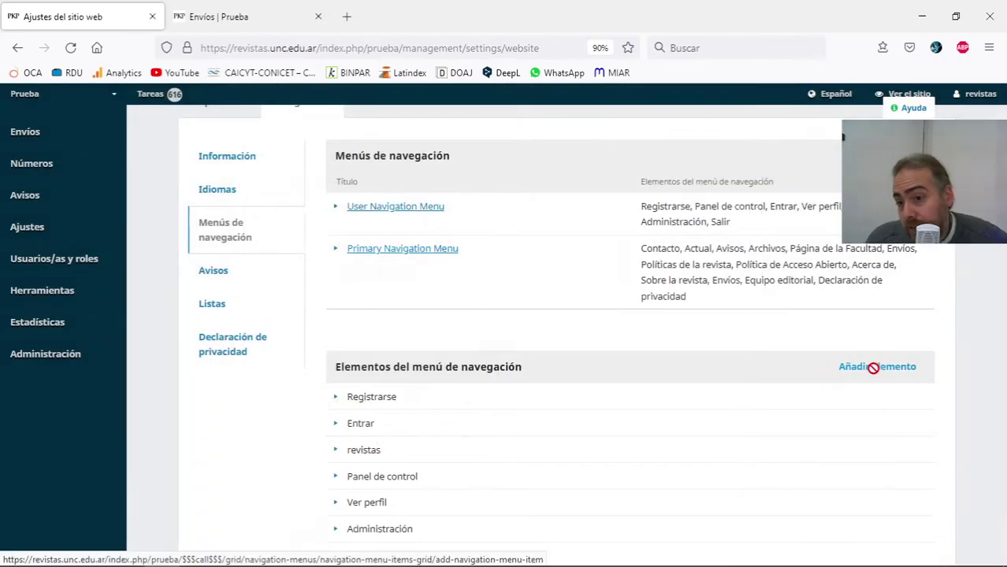
# Review the available navigation menu types in a new element form, and close the form without saving.
pyautogui.click(872, 366)
pyautogui.click(438, 232)
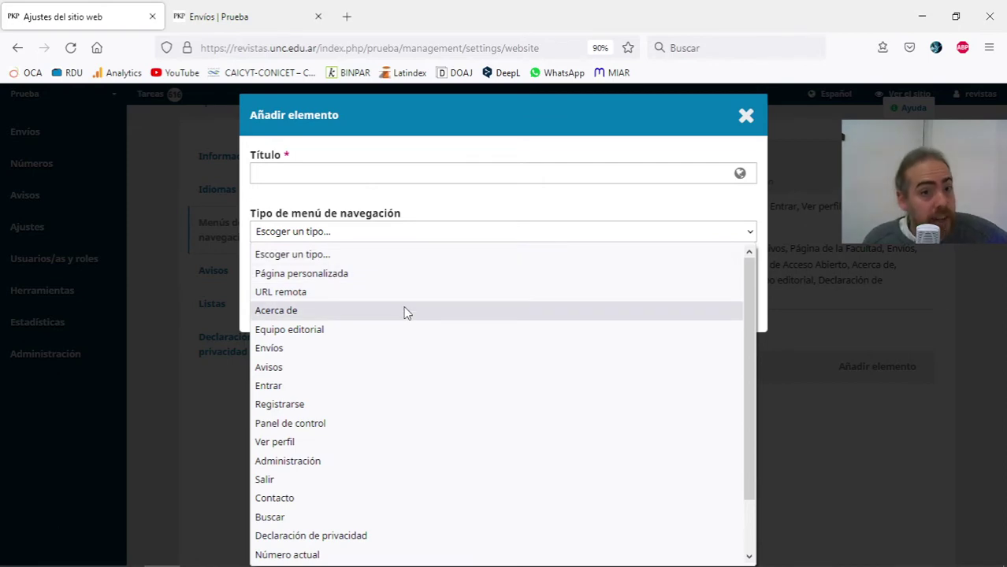
pyautogui.click(745, 116)
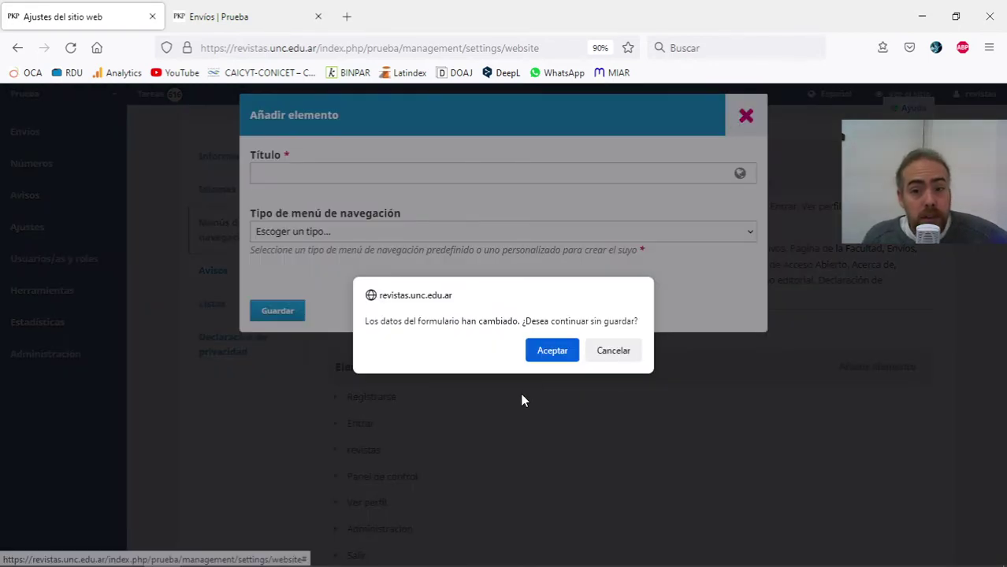
pyautogui.click(551, 355)
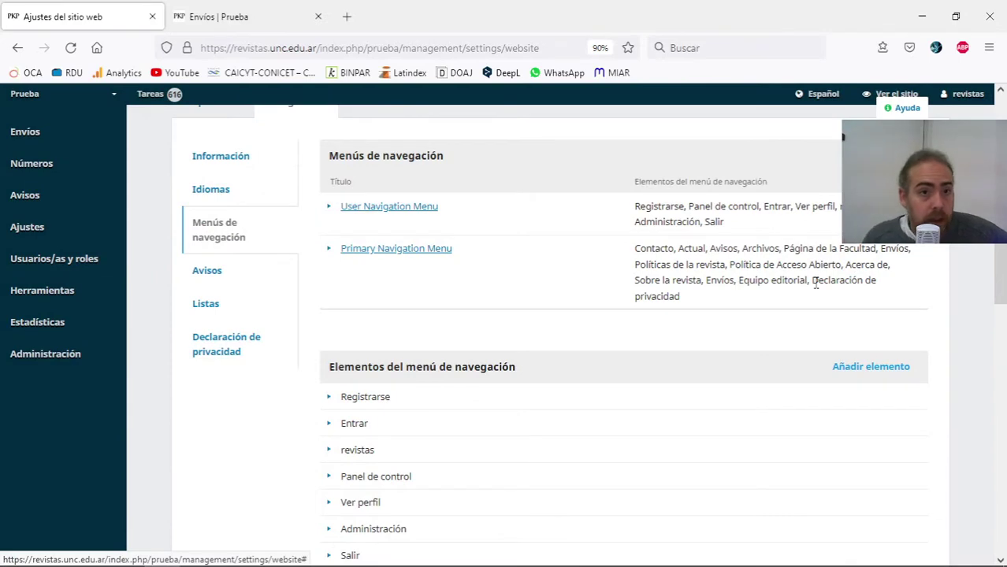
# Compare the assigned elements of the Primary Navigation Menu with the Acerca de dropdown on the public site, and close the menu form.
pyautogui.click(445, 251)
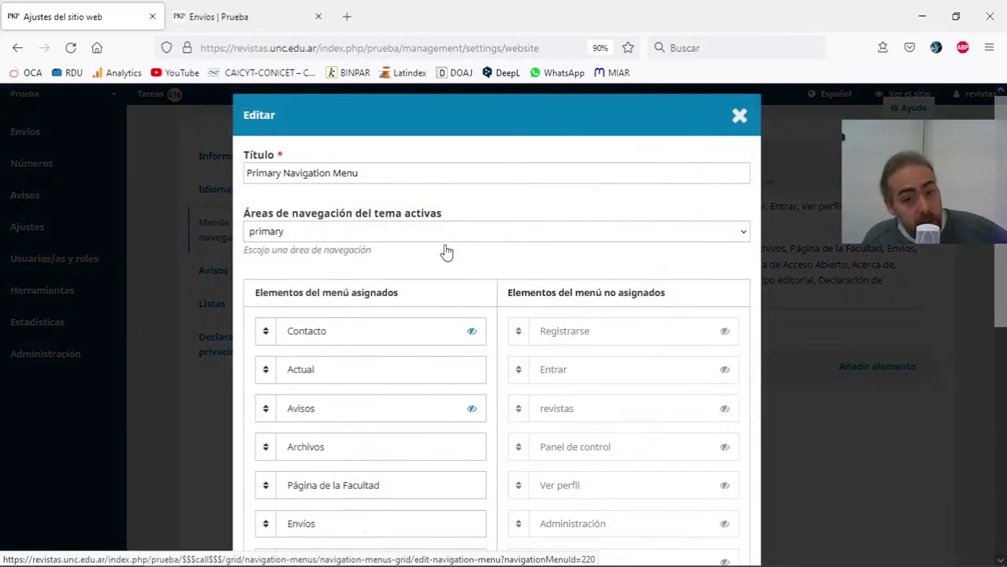
pyautogui.scroll(-3, 479, 434)
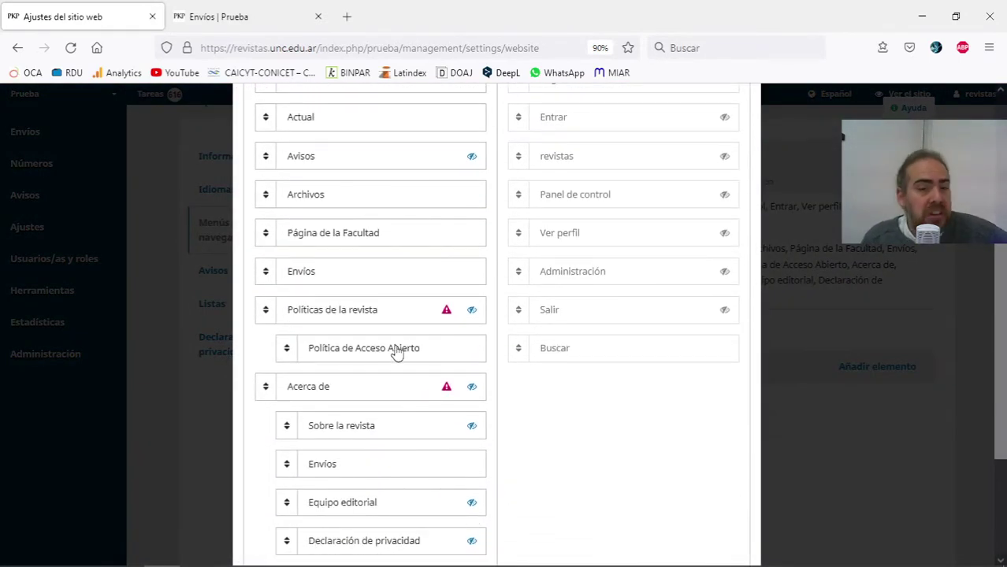
pyautogui.click(180, 6)
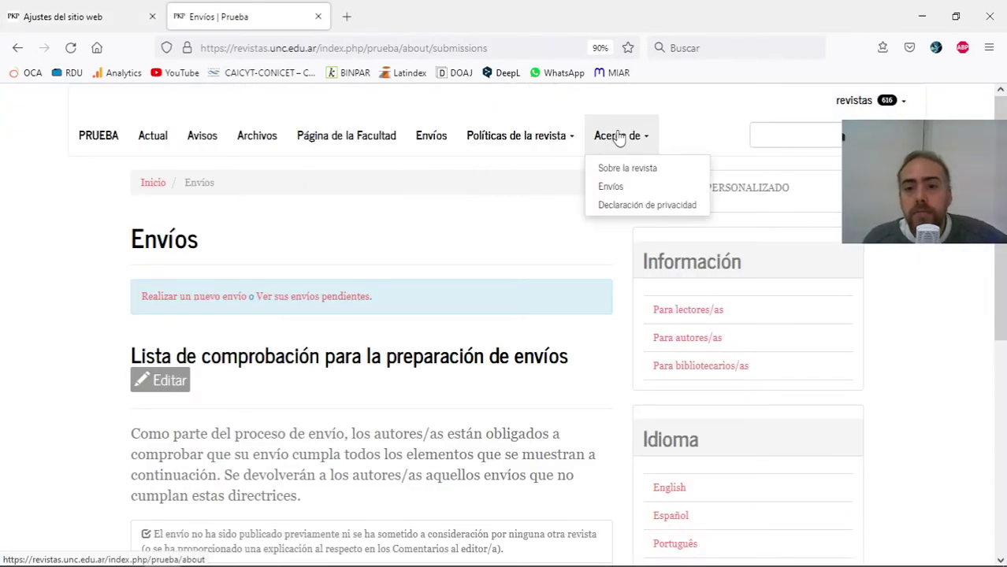
pyautogui.click(87, 6)
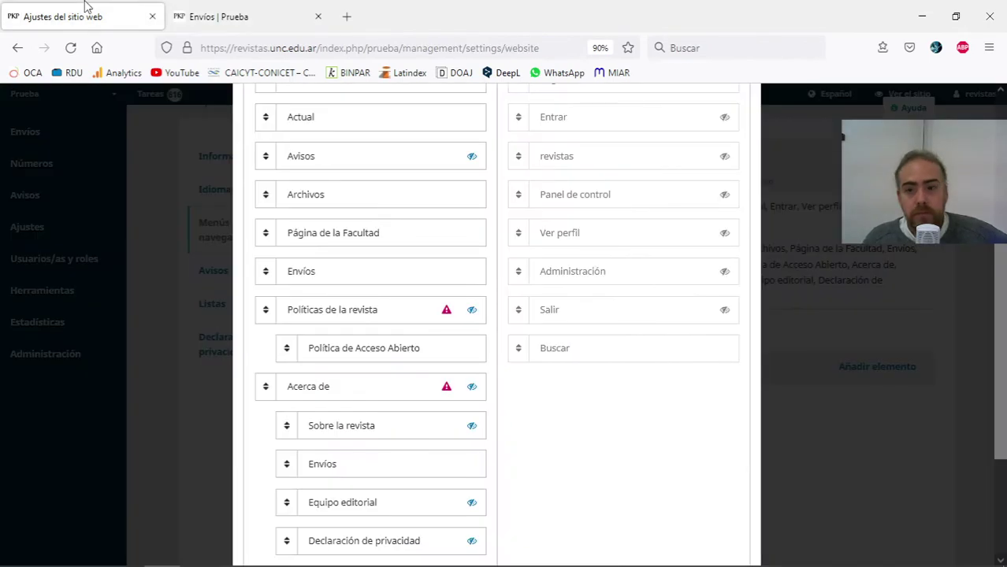
pyautogui.scroll(3, 961, 265)
pyautogui.click(738, 117)
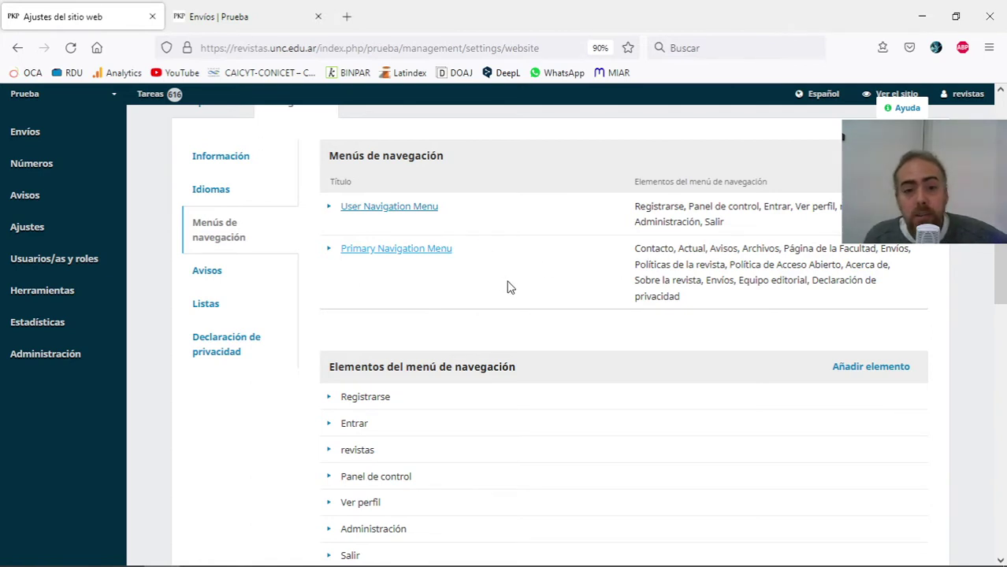
# Start a new menu element of type Página personalizada, and review its Contenido editor including the English version.
pyautogui.click(898, 374)
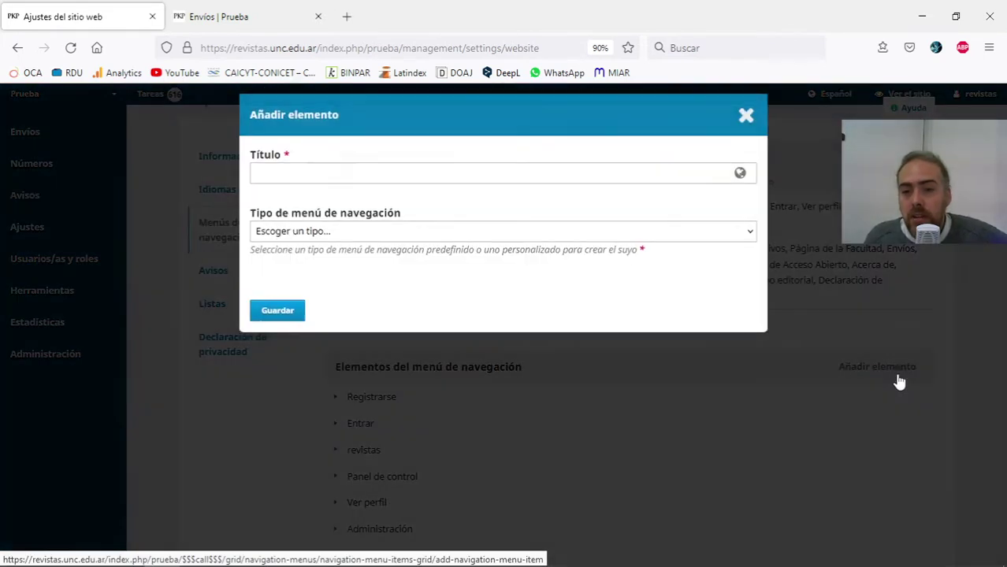
pyautogui.click(341, 233)
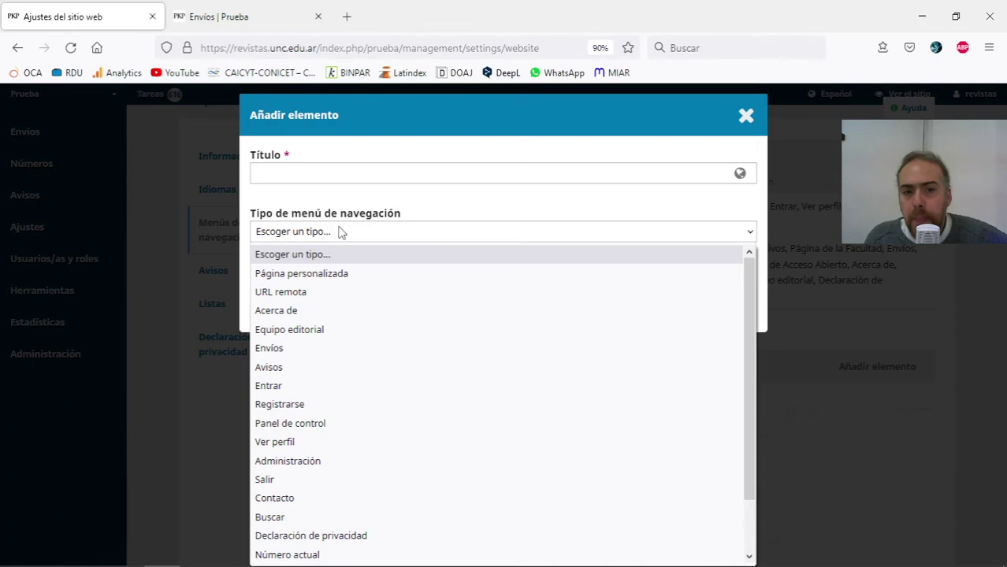
pyautogui.click(348, 274)
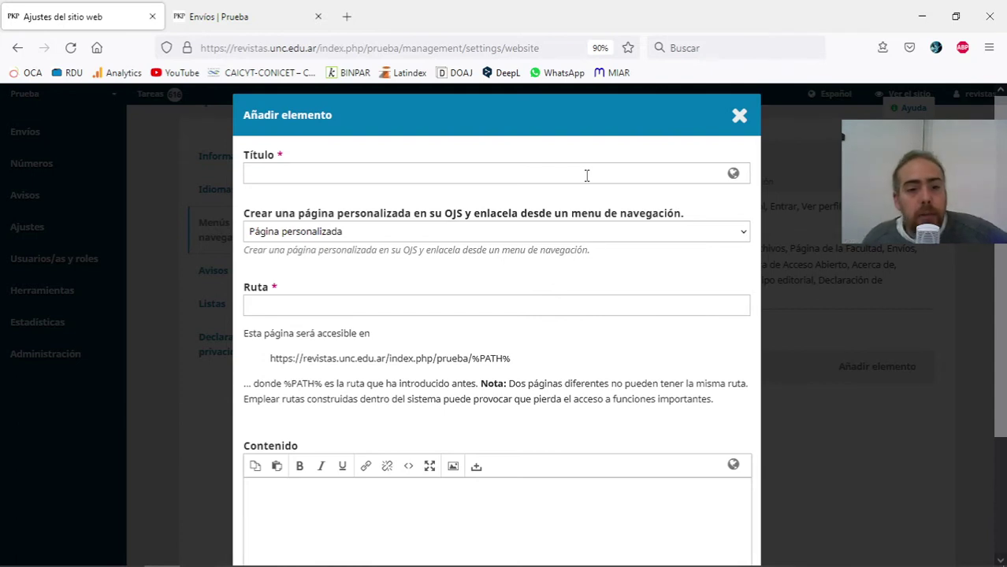
pyautogui.scroll(-2, 642, 311)
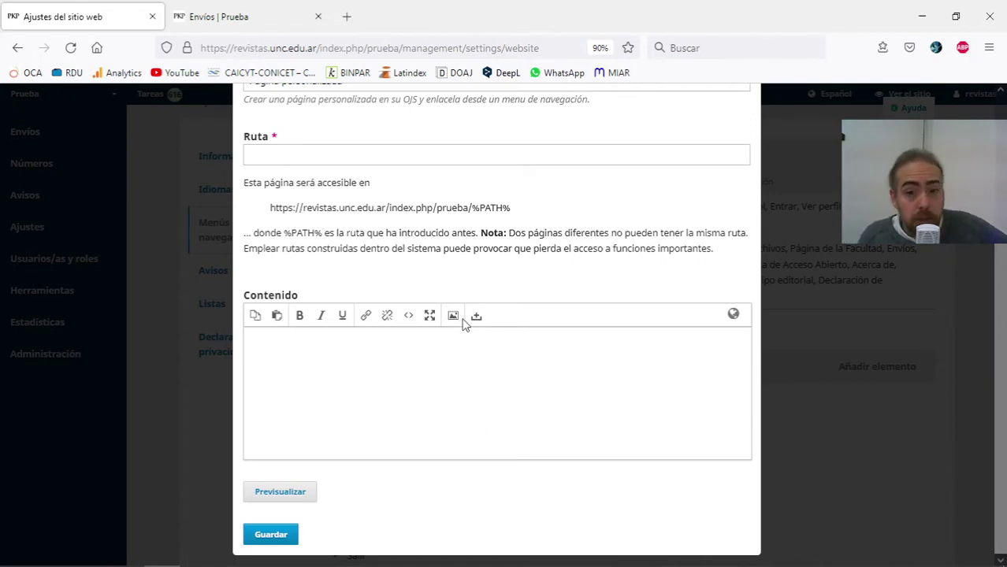
pyautogui.click(344, 351)
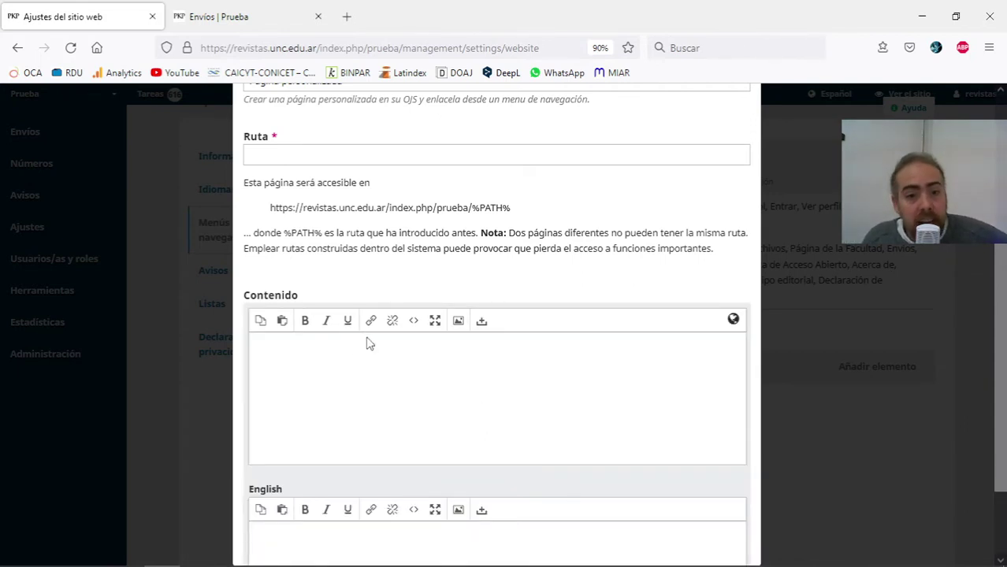
pyautogui.scroll(-1, 404, 390)
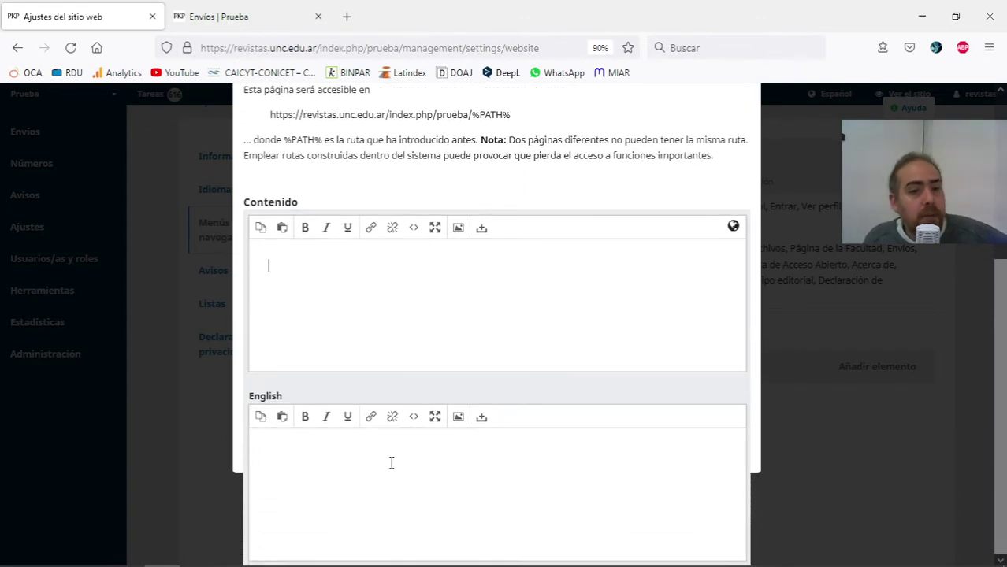
pyautogui.scroll(3, 391, 465)
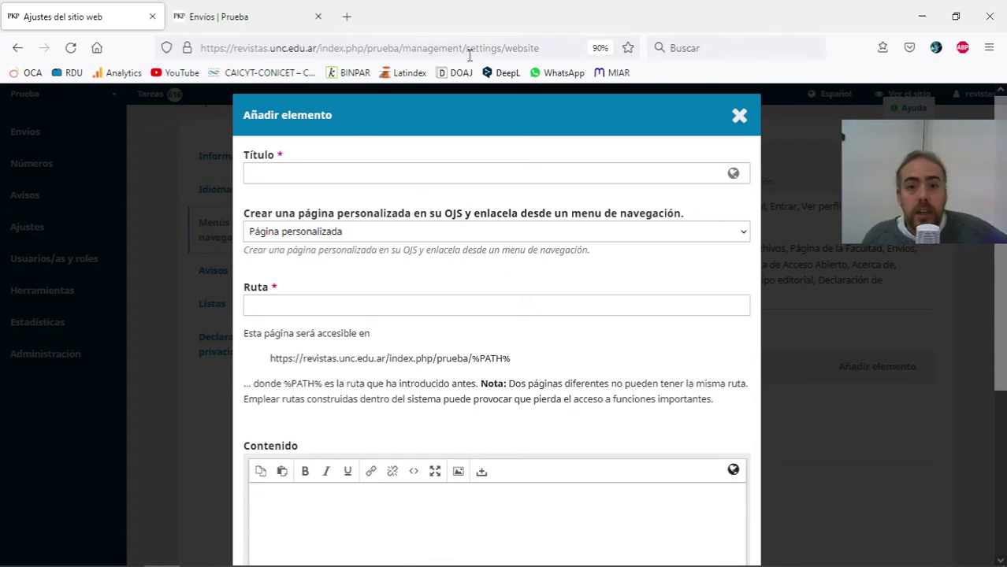
# Show the DeepL translator page in a separate tab, and close it to return to the new element form.
pyautogui.middleClick(498, 75)
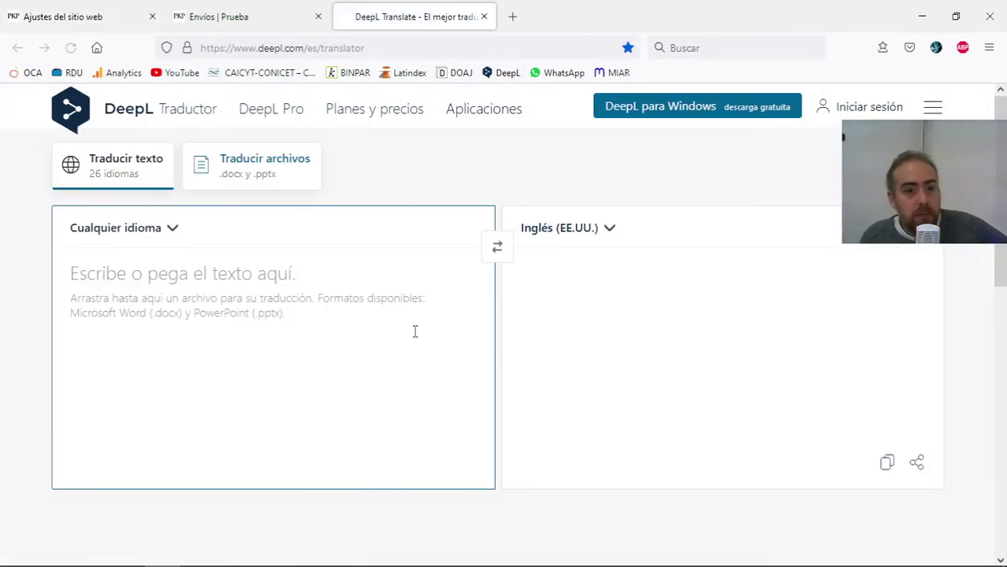
pyautogui.click(853, 303)
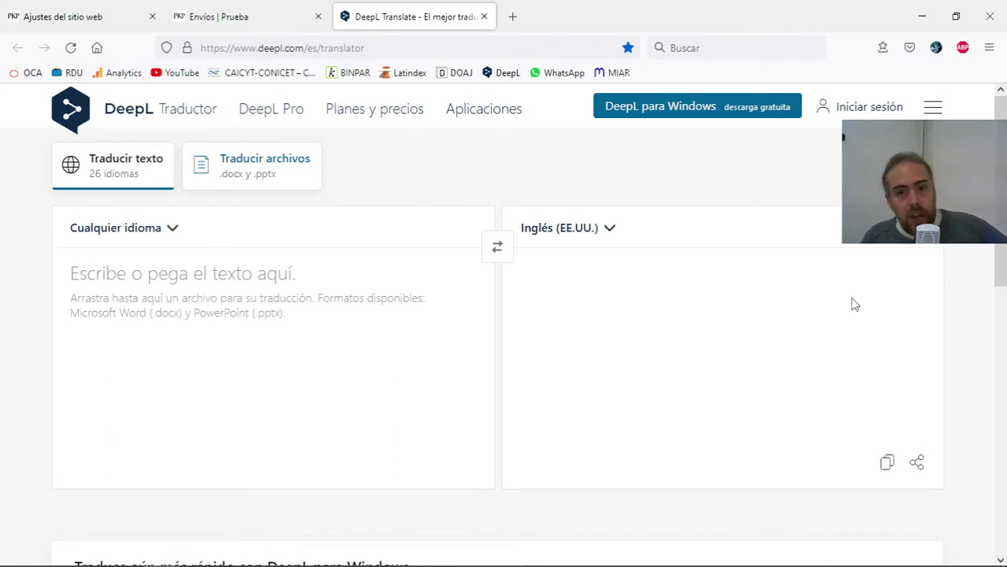
pyautogui.click(484, 16)
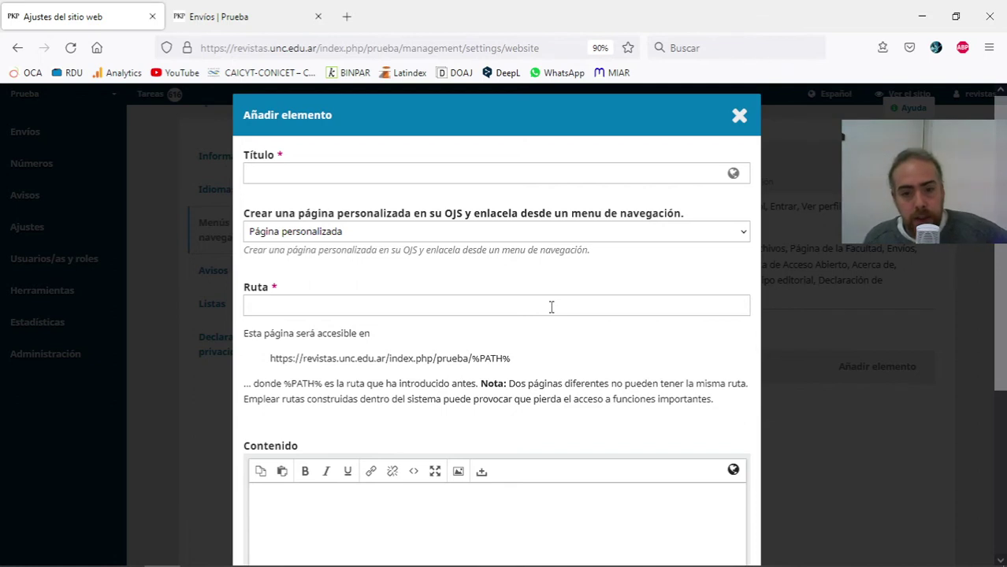
# Examine the custom page's Contenido editor and its address pattern, highlighting the base URL, the journal path prueba and the %PATH% placeholder.
pyautogui.scroll(-2, 532, 438)
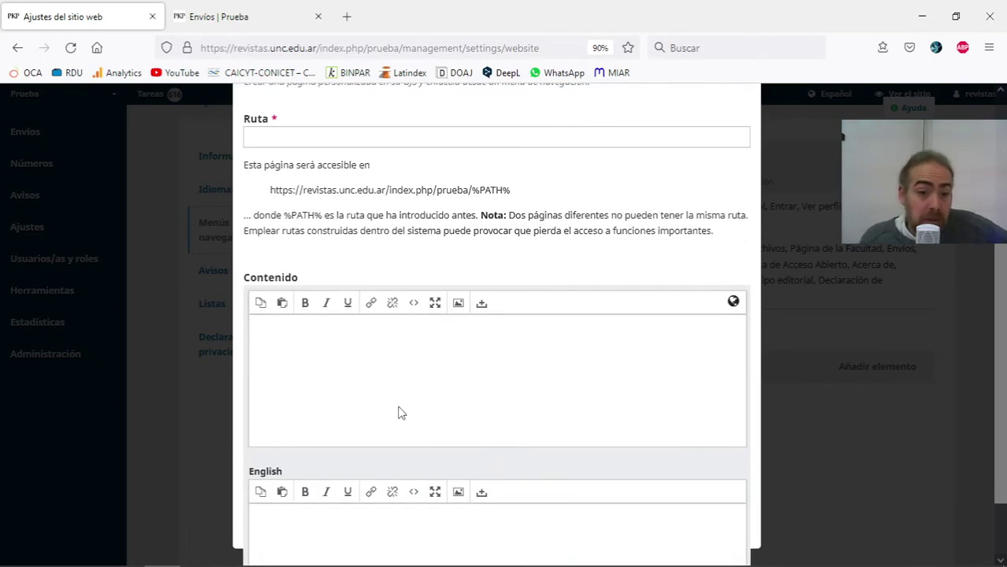
pyautogui.click(432, 403)
pyautogui.scroll(2, 432, 403)
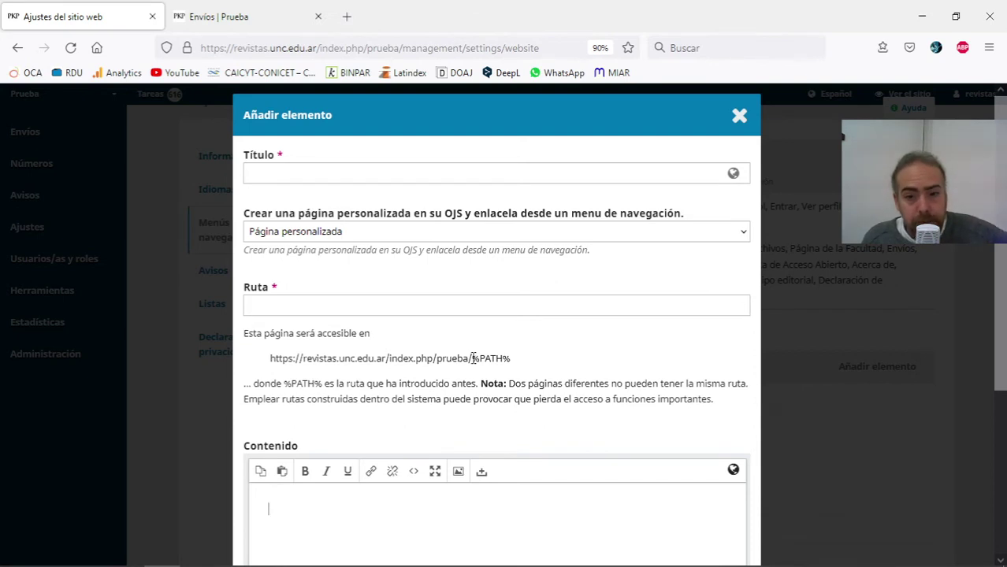
pyautogui.moveTo(471, 358); pyautogui.dragTo(251, 339)
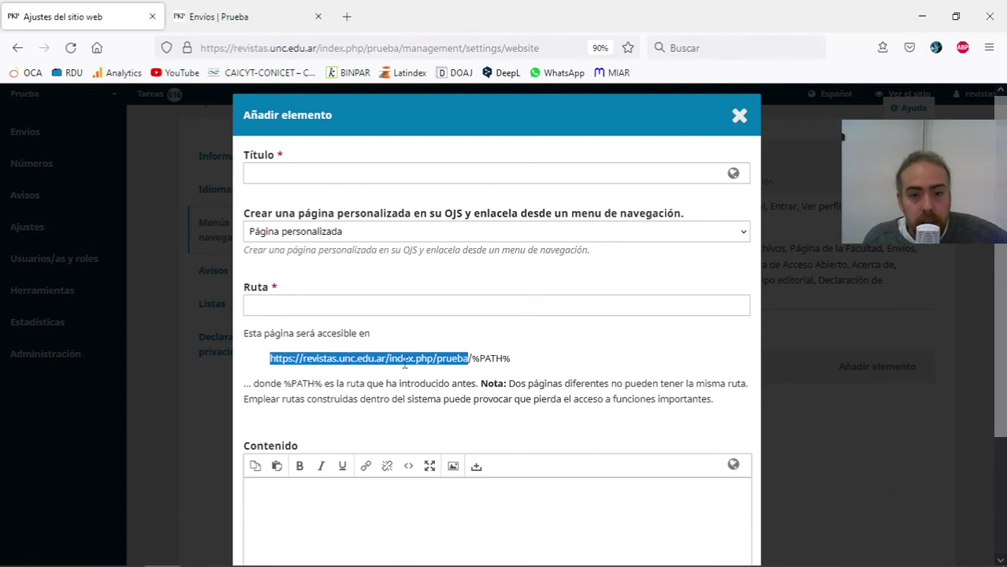
pyautogui.click(433, 362)
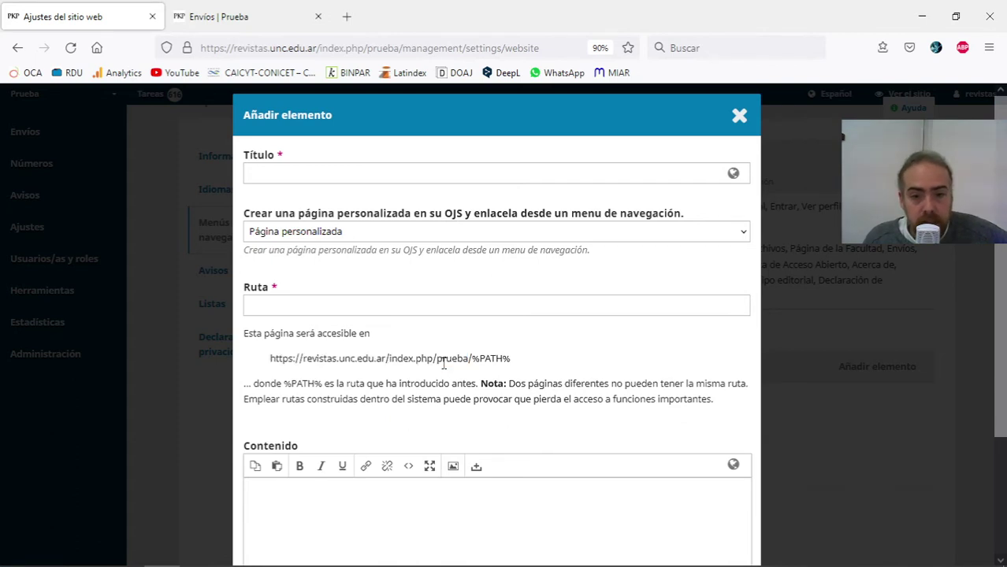
pyautogui.doubleClick(454, 362)
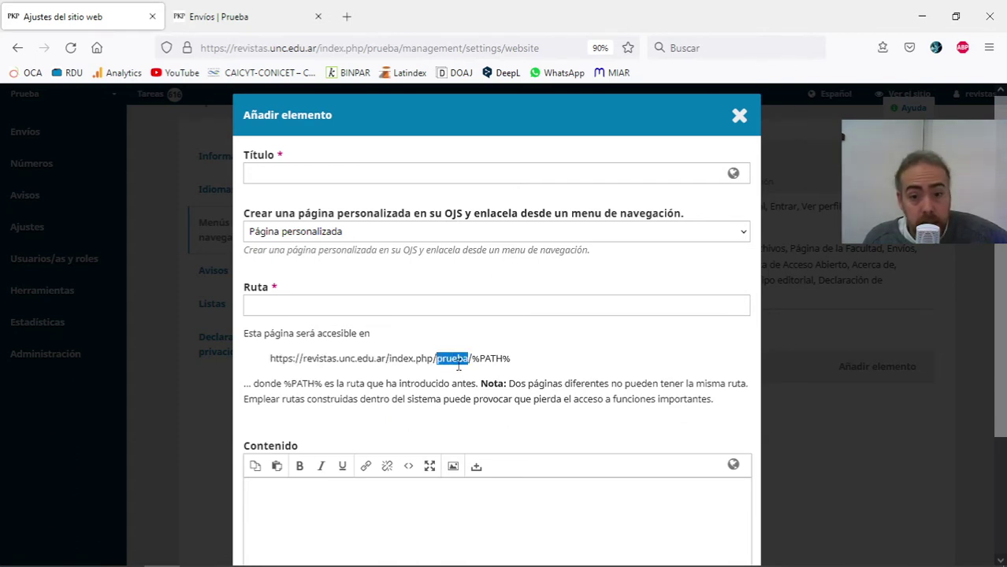
pyautogui.moveTo(471, 362); pyautogui.dragTo(521, 364)
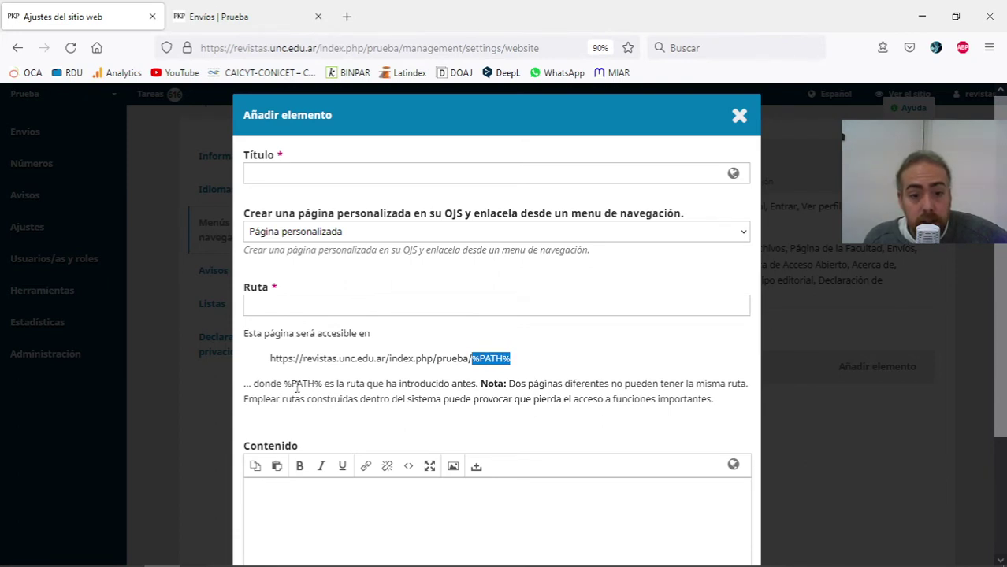
pyautogui.moveTo(282, 383); pyautogui.dragTo(321, 386)
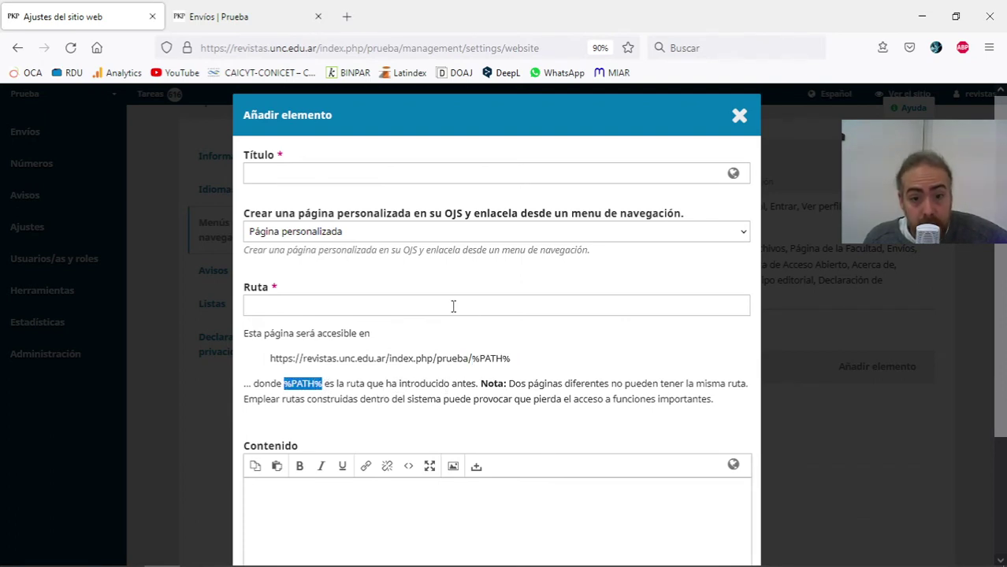
# Set the custom page's Ruta to codigoetica.
pyautogui.click(373, 309)
pyautogui.write('c')
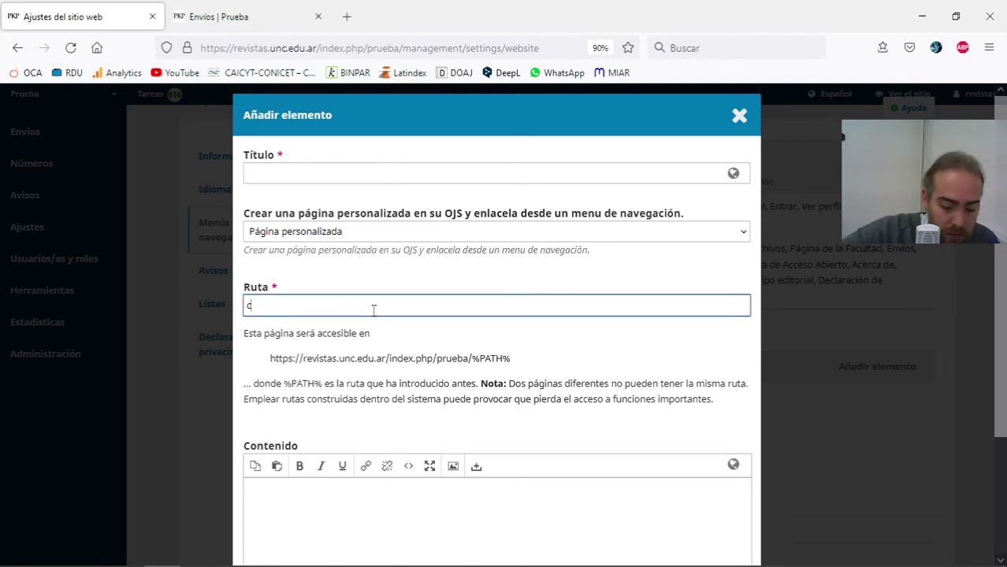
pyautogui.write('odigoetica')
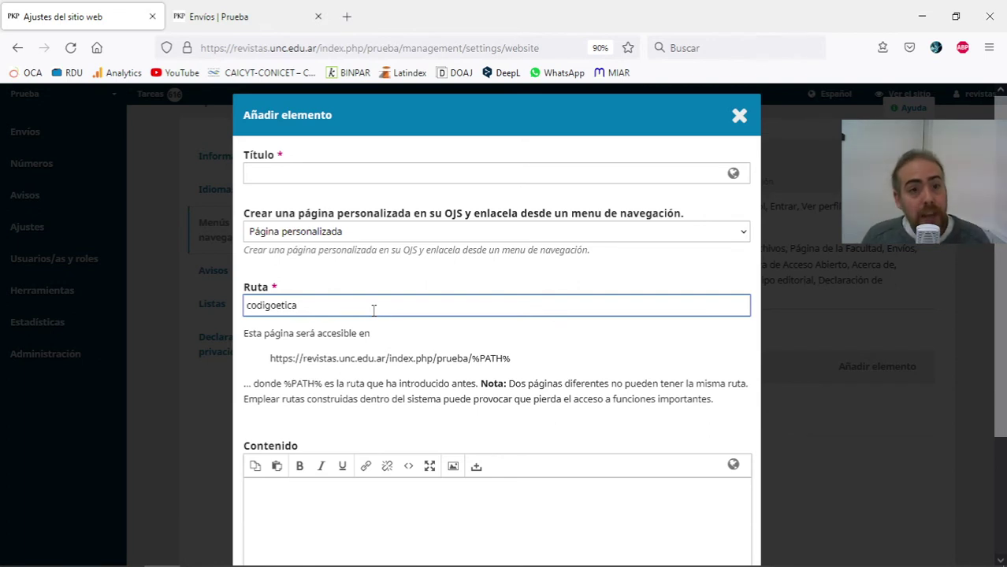
# Switch to the public site and inspect the web address of the Envíos page.
pyautogui.click(252, 16)
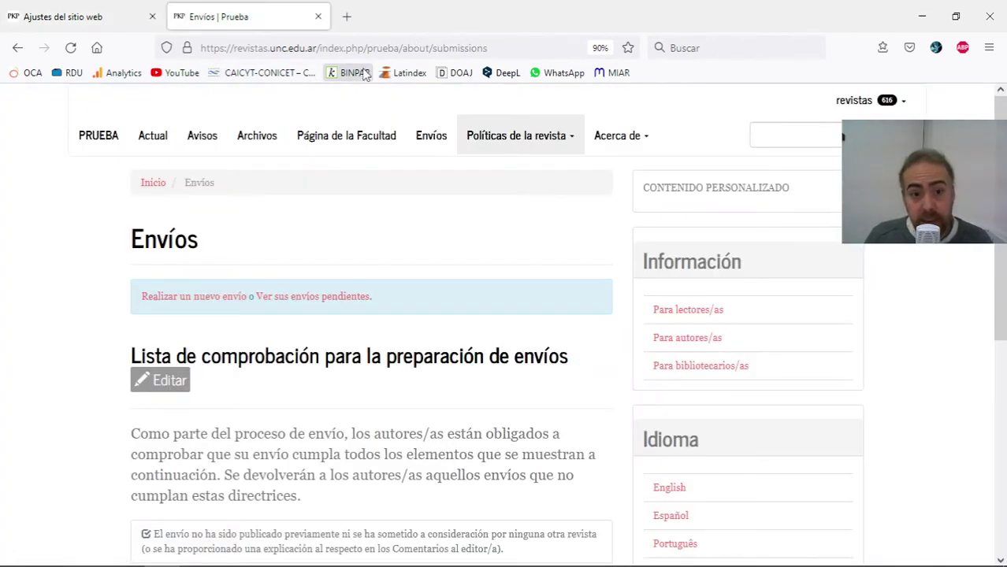
pyautogui.click(418, 49)
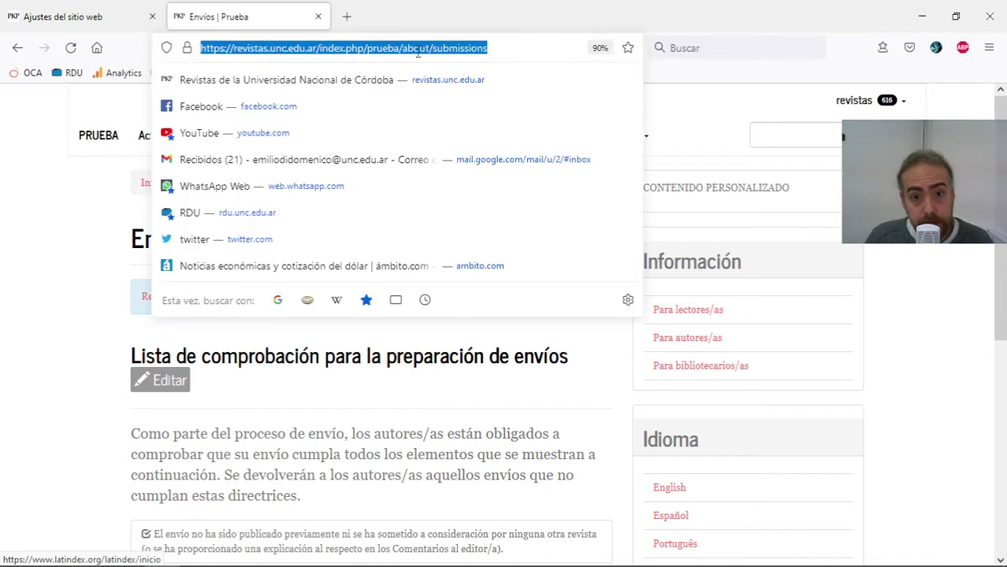
pyautogui.click(753, 162)
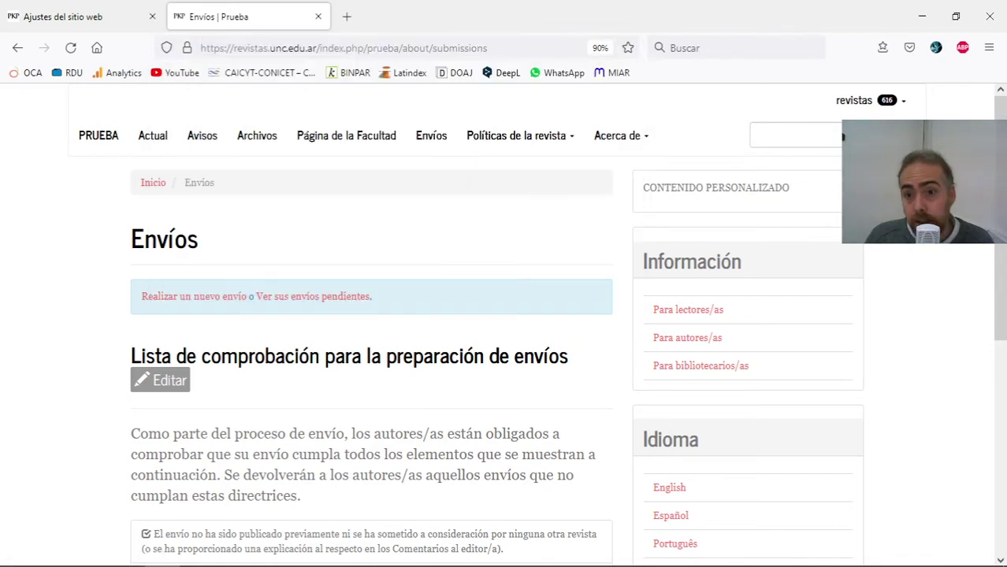
# Open the Política de Acceso Abierto page under Políticas de la revista on the public site and inspect its web address.
pyautogui.click(530, 150)
pyautogui.click(530, 168)
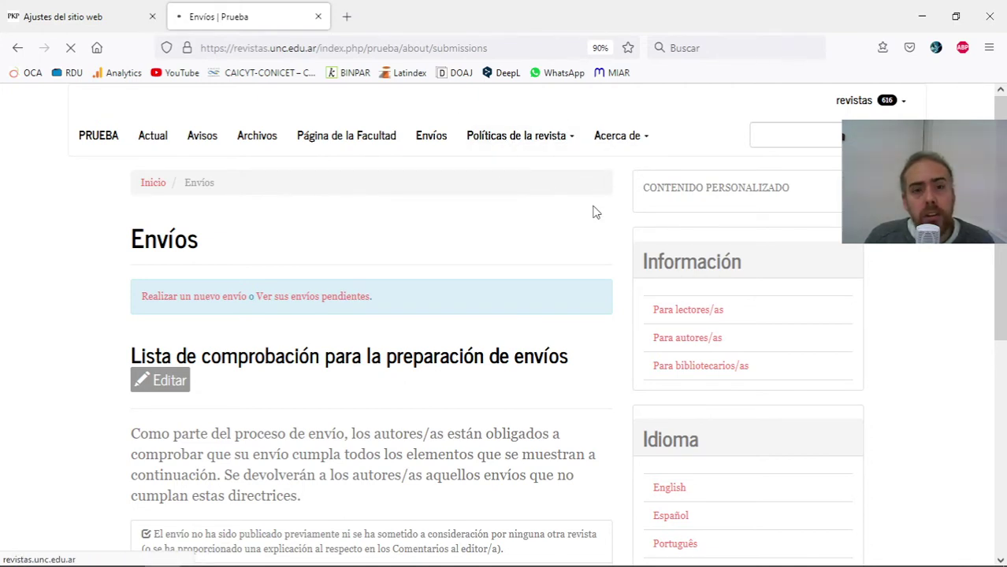
pyautogui.doubleClick(406, 47)
pyautogui.click(515, 389)
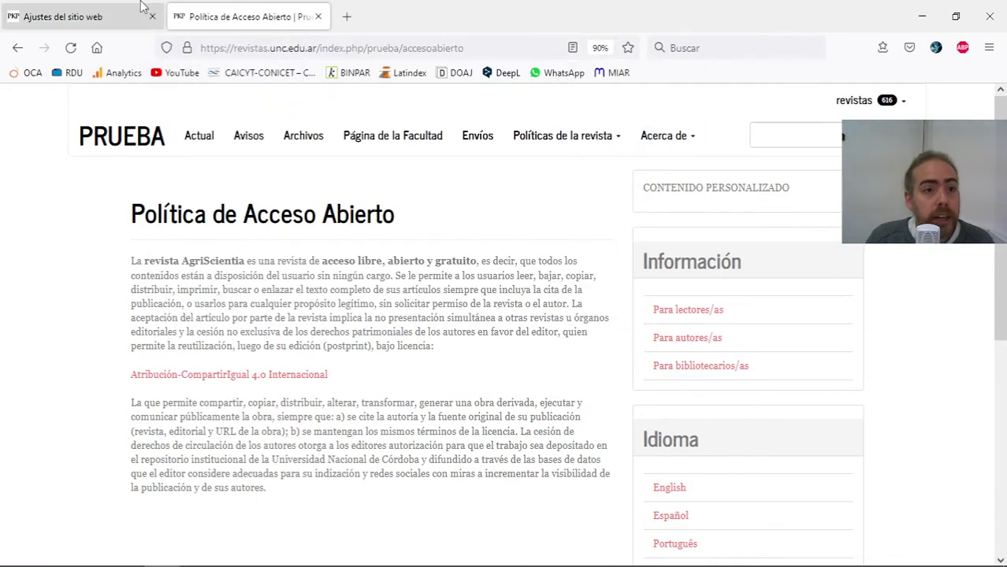
# Return to the website settings and discard the unsaved custom page element.
pyautogui.click(141, 6)
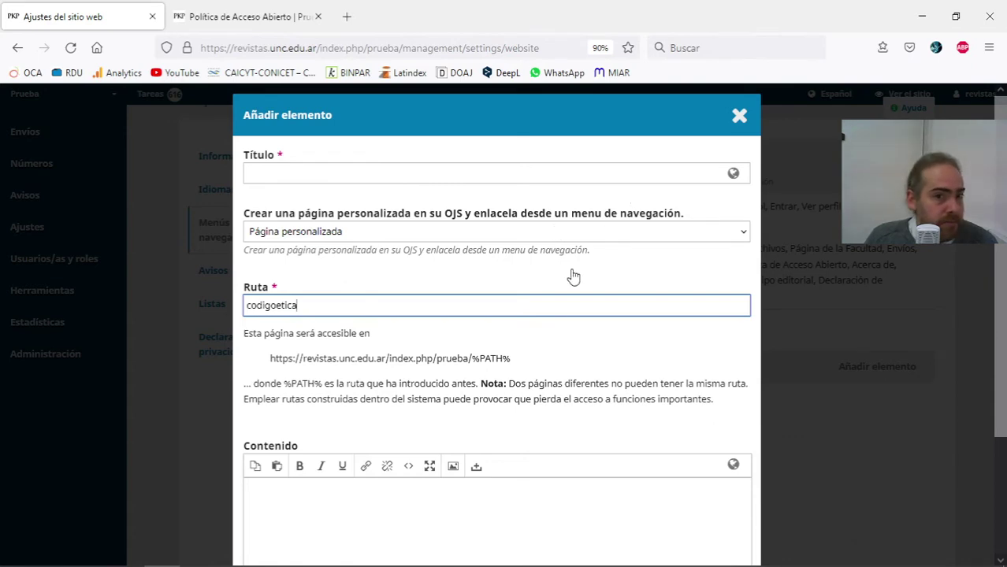
pyautogui.scroll(-3, 573, 274)
pyautogui.scroll(3, 741, 500)
pyautogui.click(738, 116)
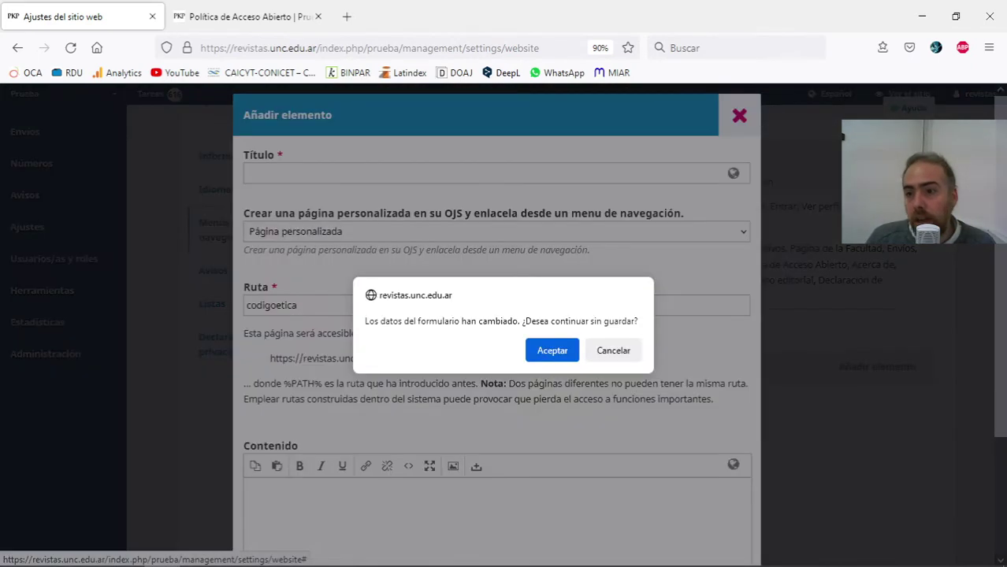
pyautogui.click(551, 349)
# Examine the Política de Acceso Abierto element's type, Ruta and Contenido in its edit form, and close it without saving.
pyautogui.scroll(-5, 1003, 402)
pyautogui.scroll(-4, 1003, 403)
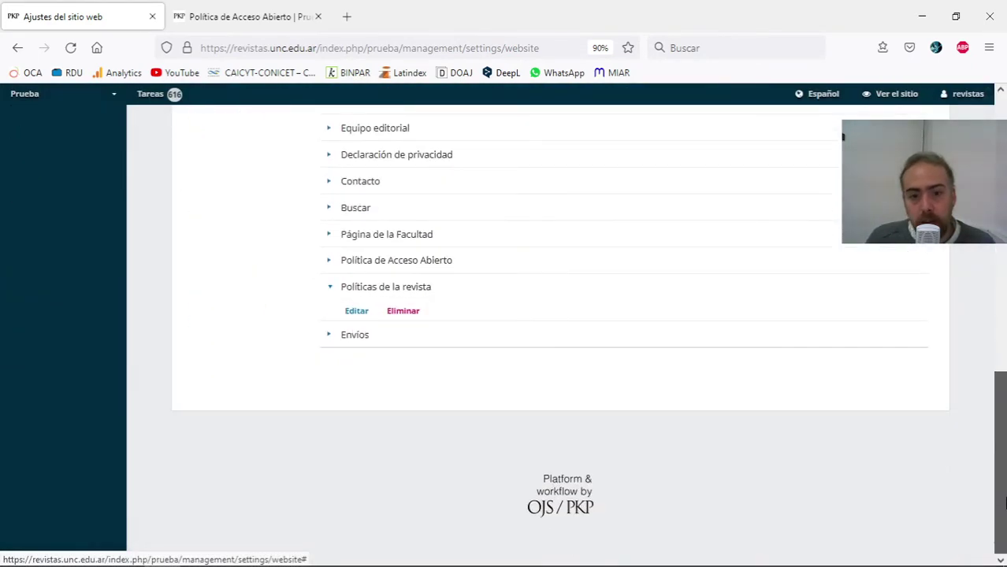
pyautogui.click(332, 299)
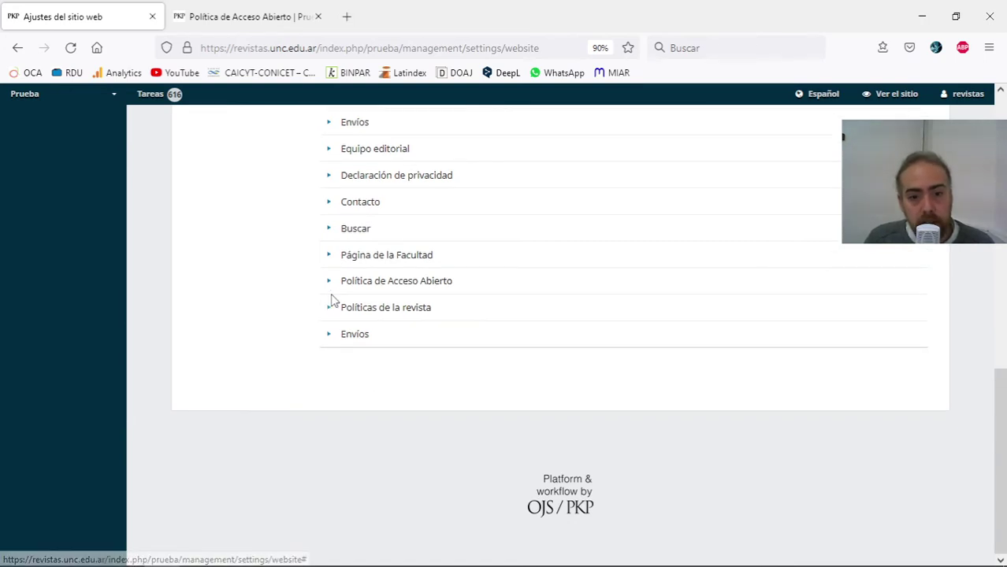
pyautogui.tripleClick(438, 283)
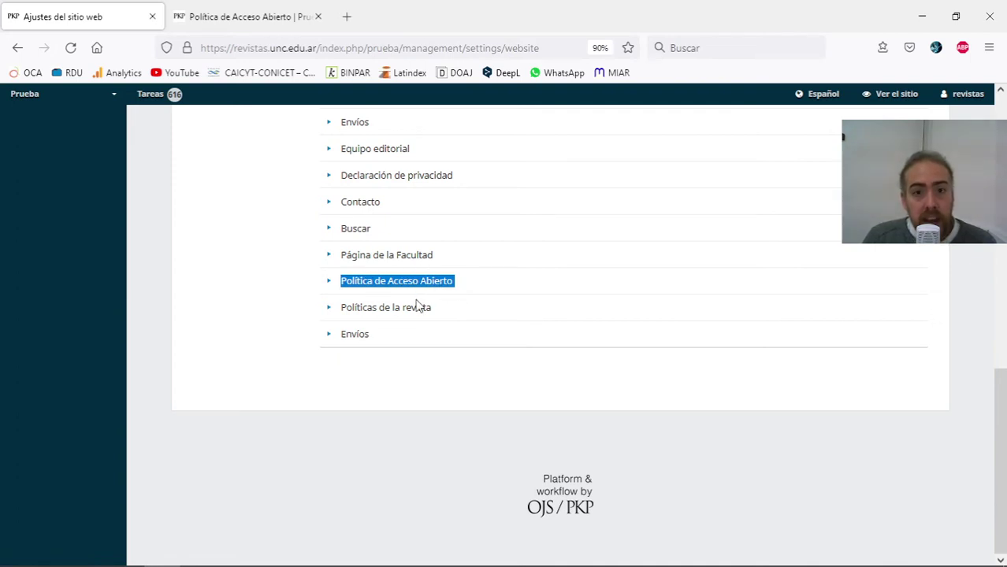
pyautogui.click(331, 281)
pyautogui.click(351, 305)
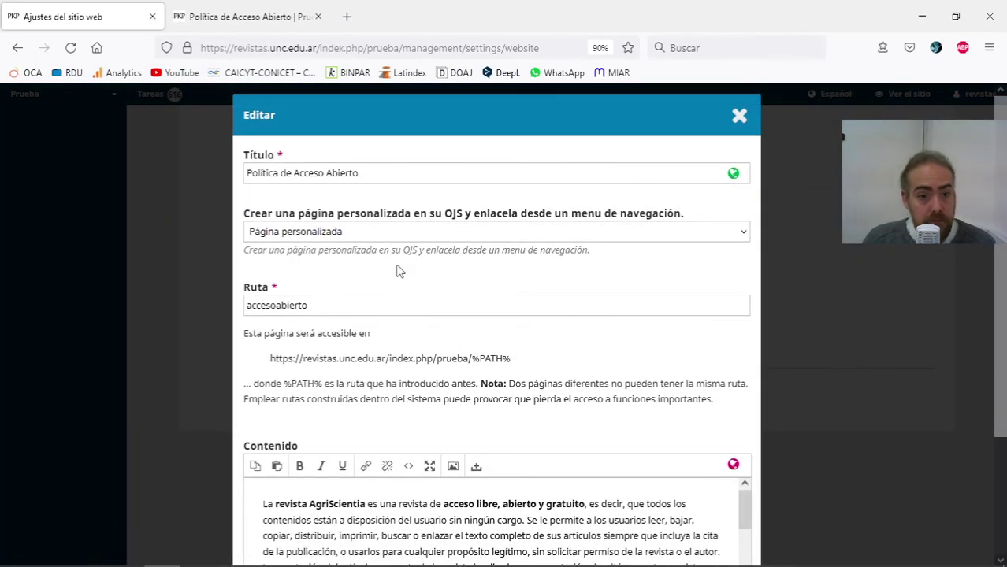
pyautogui.scroll(-3, 398, 273)
pyautogui.scroll(3, 880, 331)
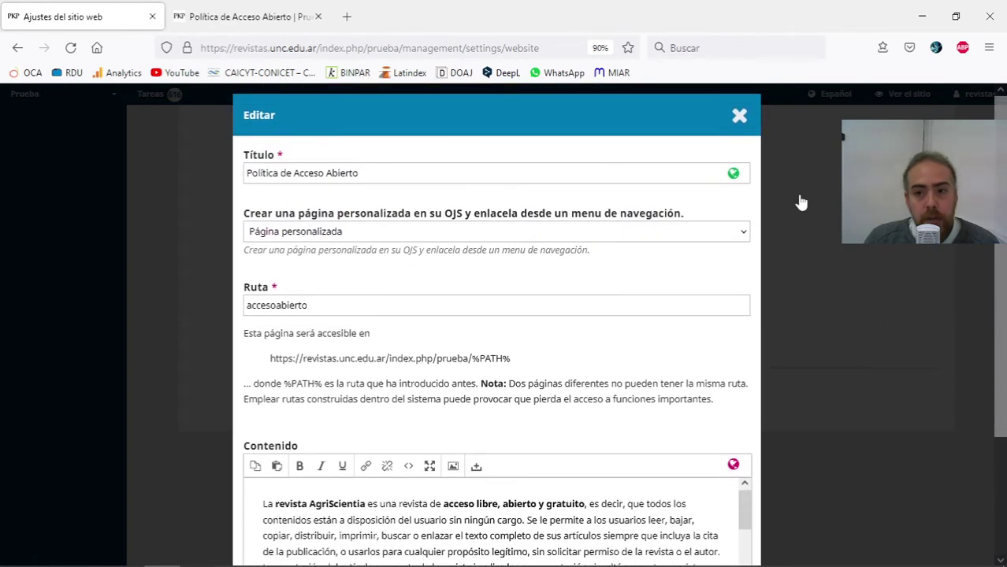
pyautogui.click(746, 122)
pyautogui.click(553, 351)
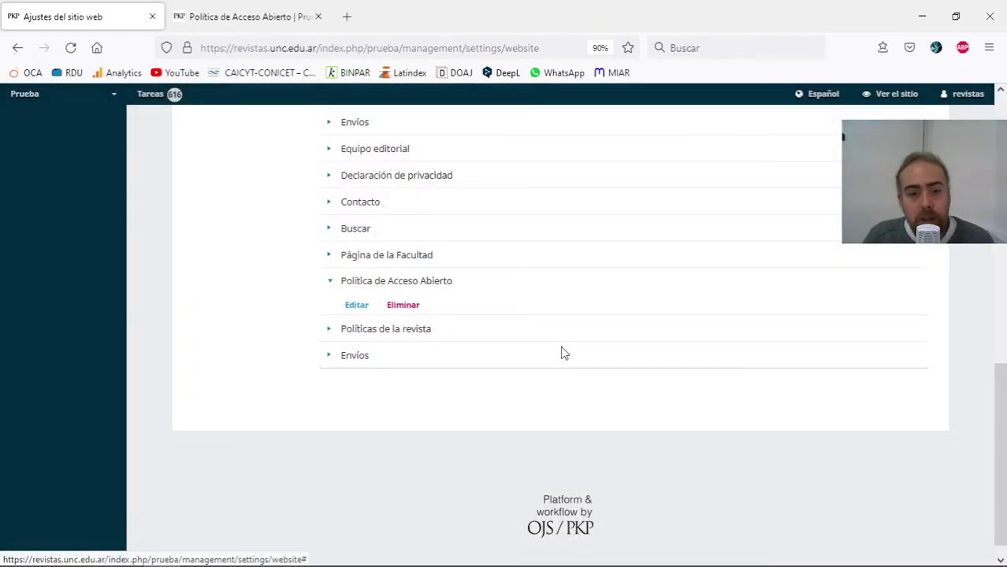
# Review how the assigned items are ordered and nested in the Primary Navigation Menu, and close it without changes.
pyautogui.scroll(10, 564, 353)
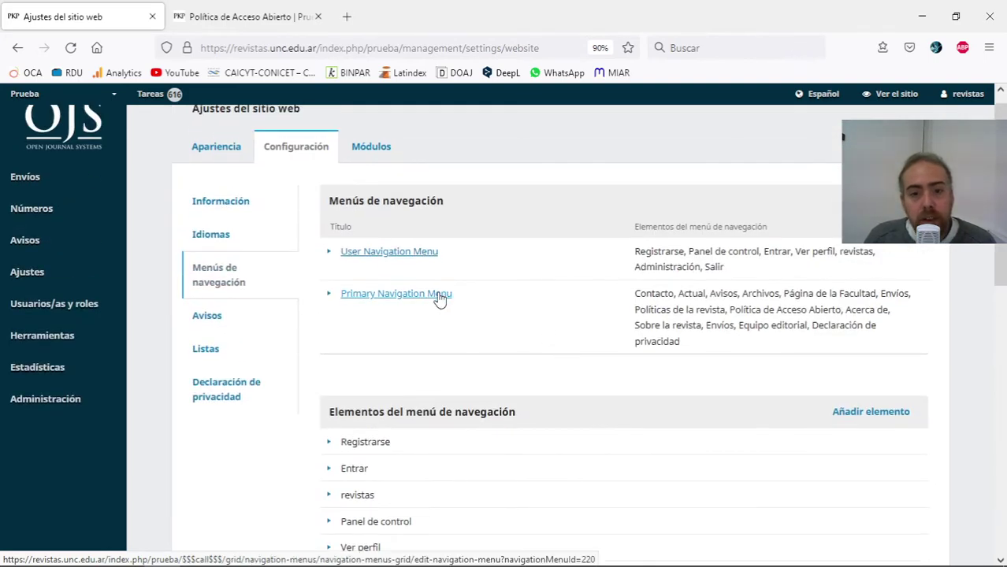
pyautogui.click(438, 294)
pyautogui.scroll(-5, 371, 398)
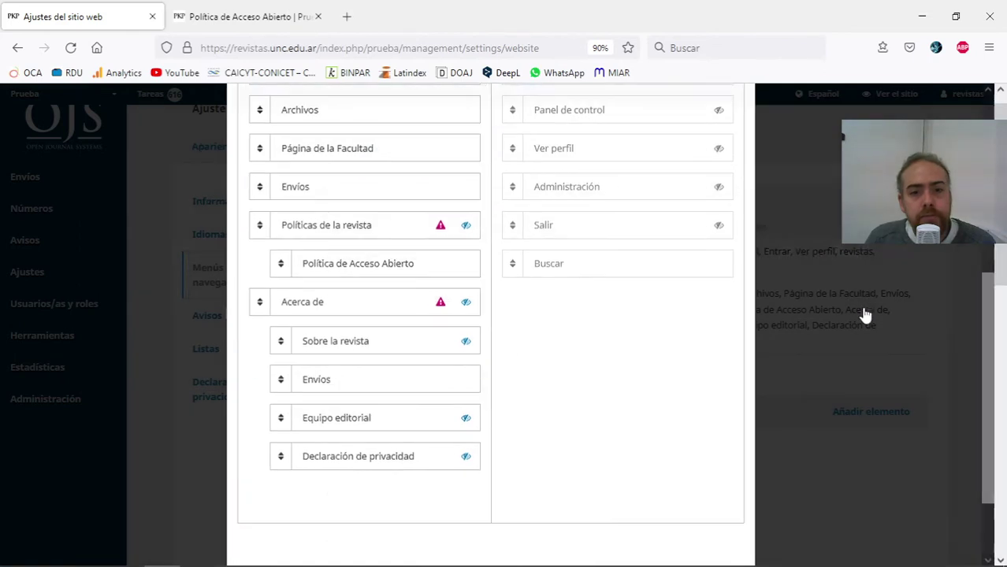
pyautogui.click(864, 315)
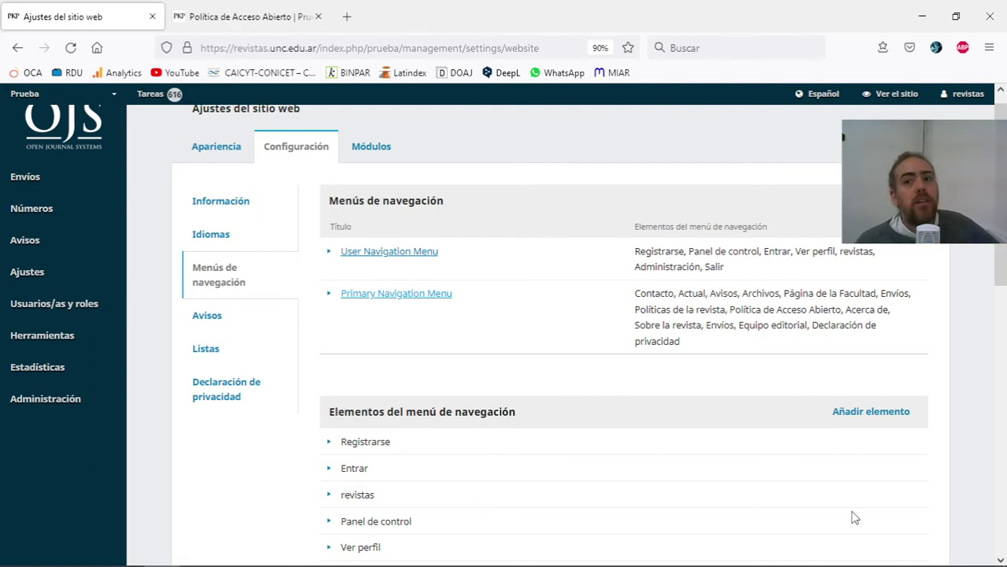
pyautogui.click(288, 17)
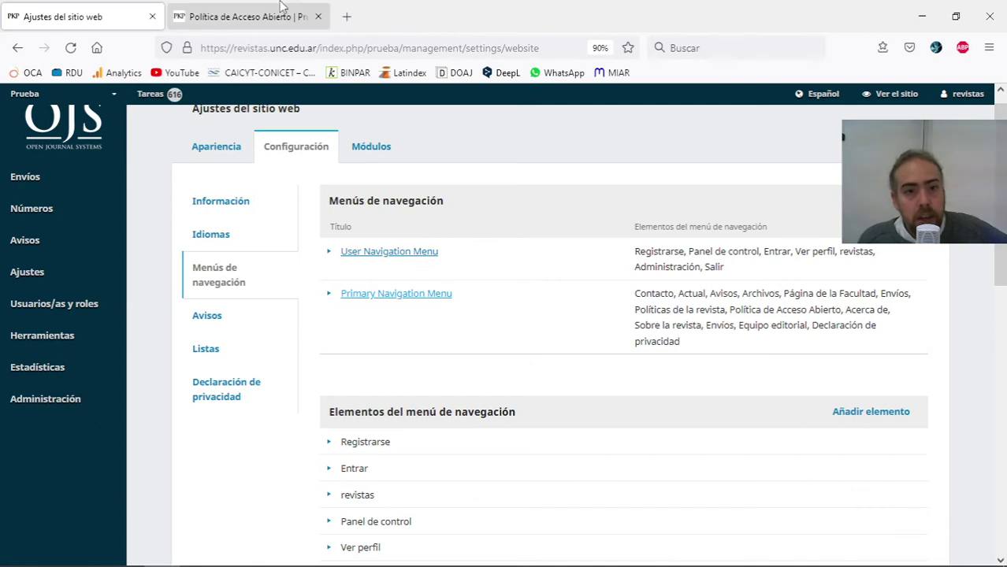
pyautogui.click(124, 11)
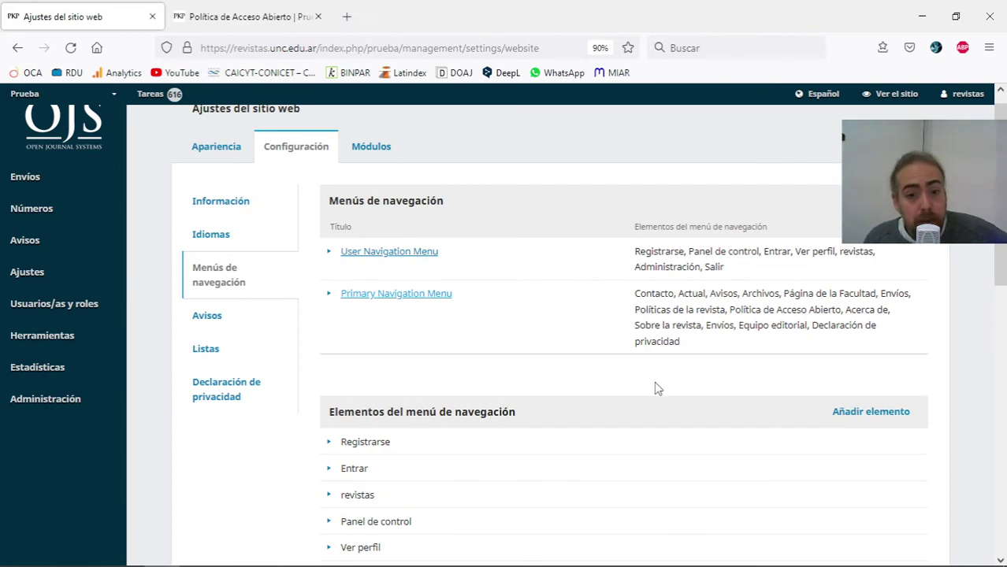
pyautogui.click(434, 293)
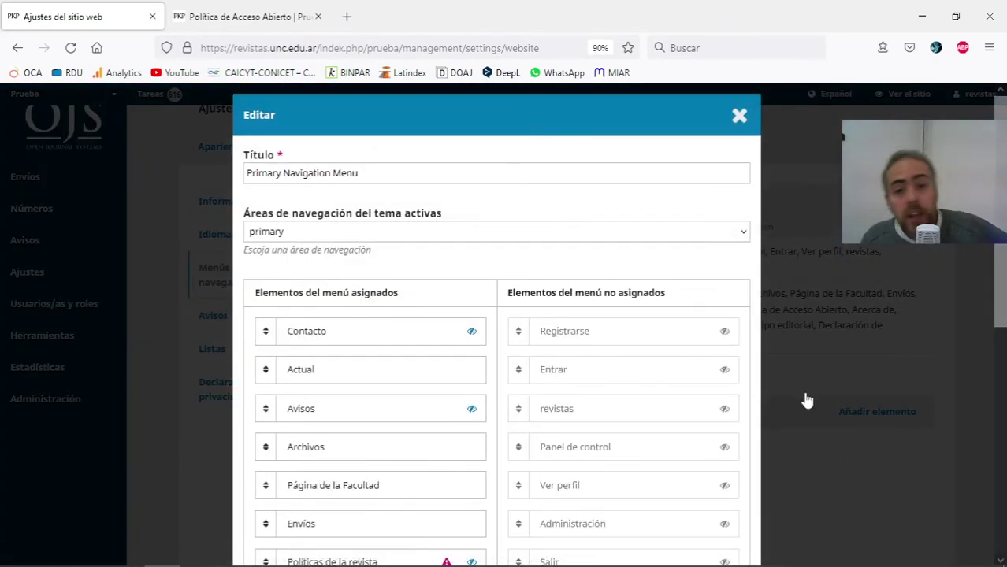
pyautogui.scroll(-4, 488, 398)
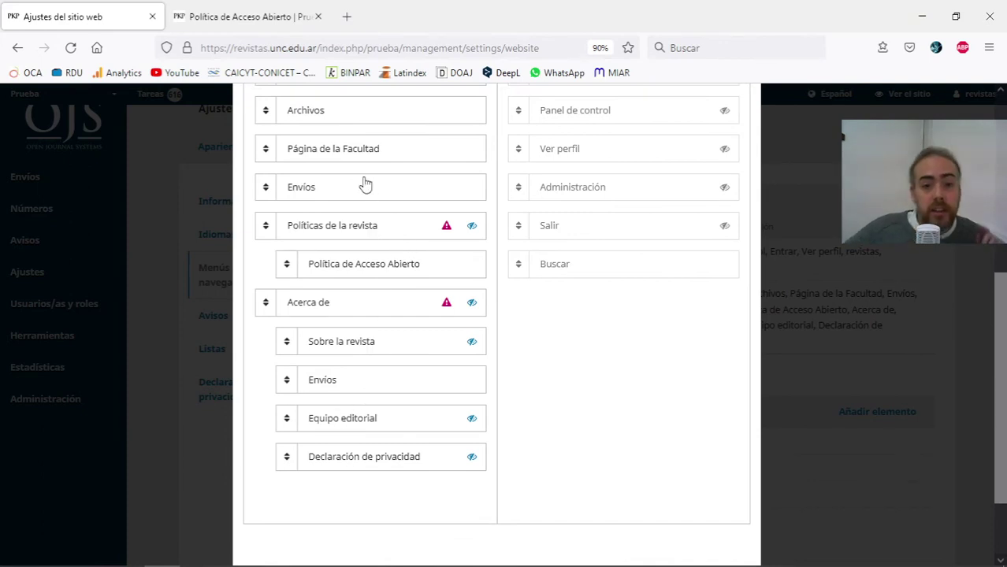
pyautogui.click(897, 280)
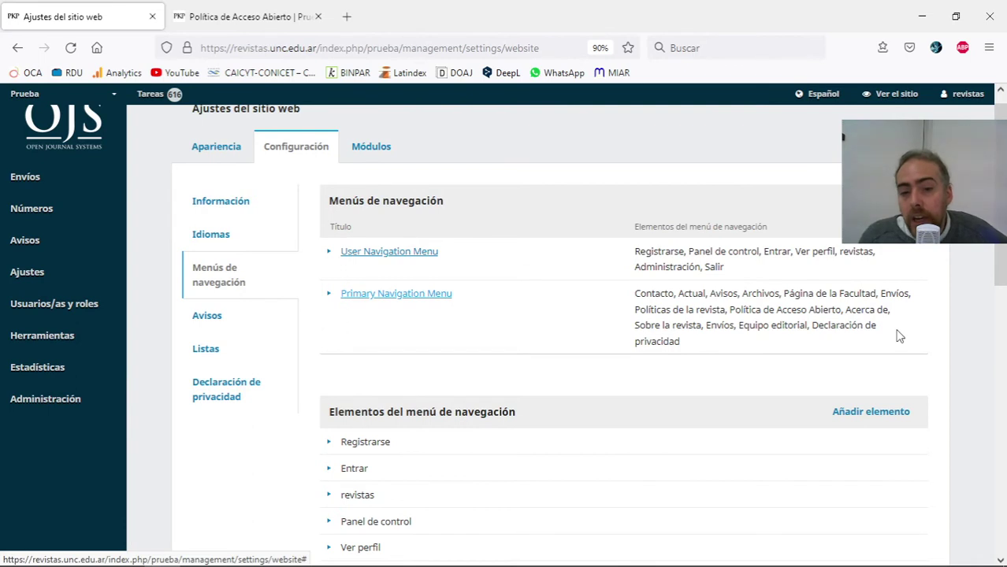
# Start a new navigation element of type URL remota to show its URL field, and discard it without saving.
pyautogui.click(900, 412)
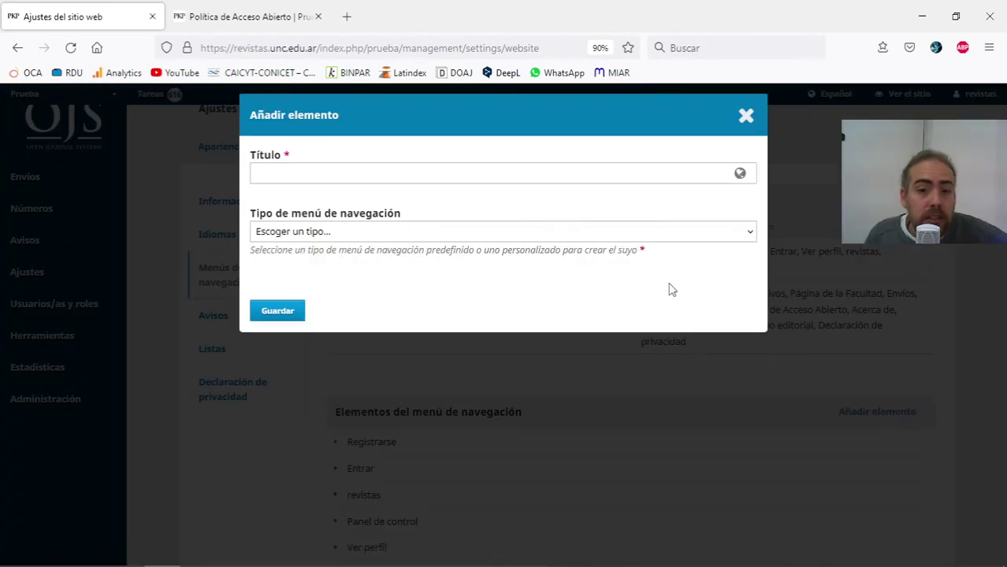
pyautogui.click(390, 232)
pyautogui.click(377, 291)
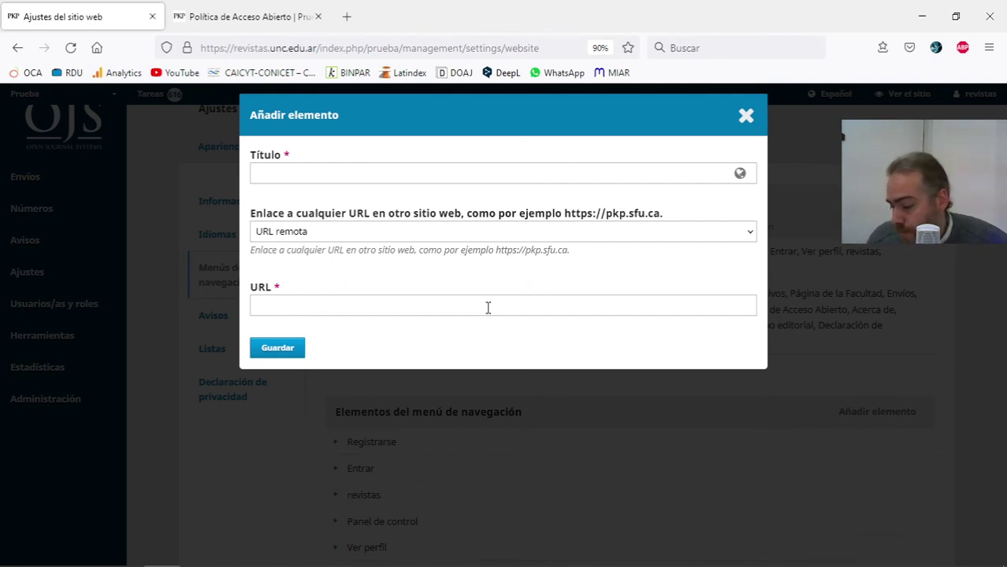
pyautogui.click(746, 126)
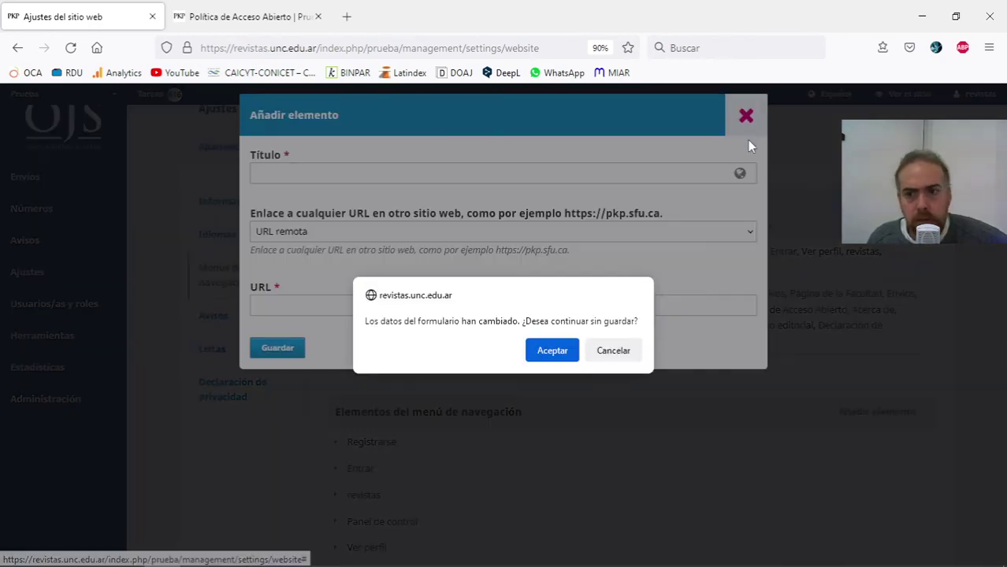
pyautogui.press('Return')
# Open the public site's Página de la Facultad link in a separate tab, and close that tab.
pyautogui.scroll(-10, 652, 396)
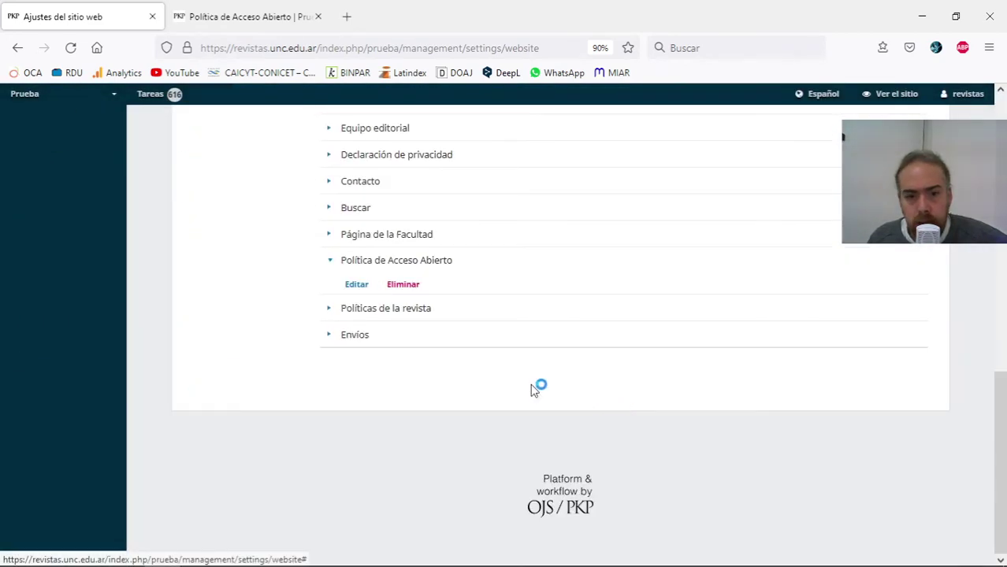
pyautogui.click(267, 16)
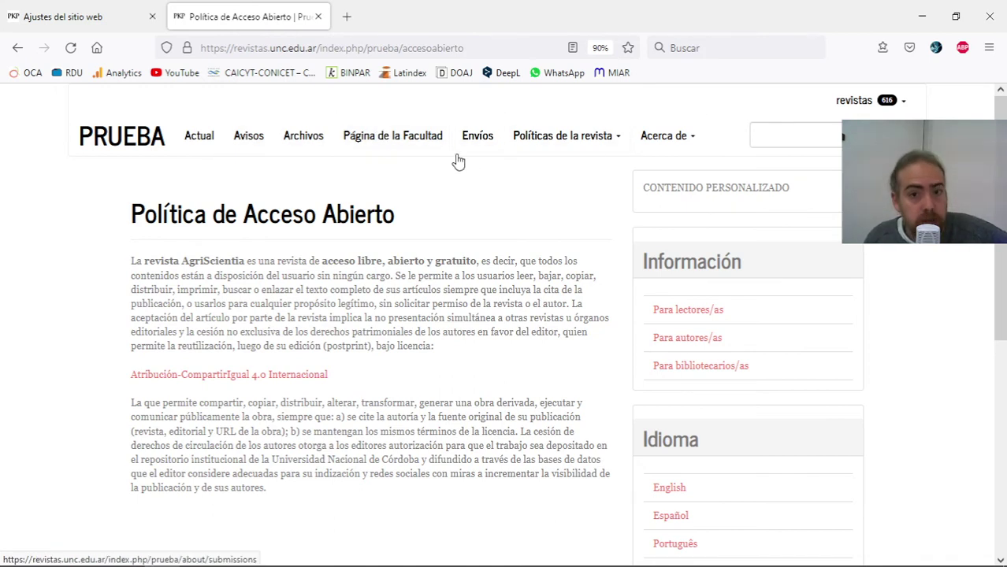
pyautogui.middleClick(429, 148)
pyautogui.click(399, 24)
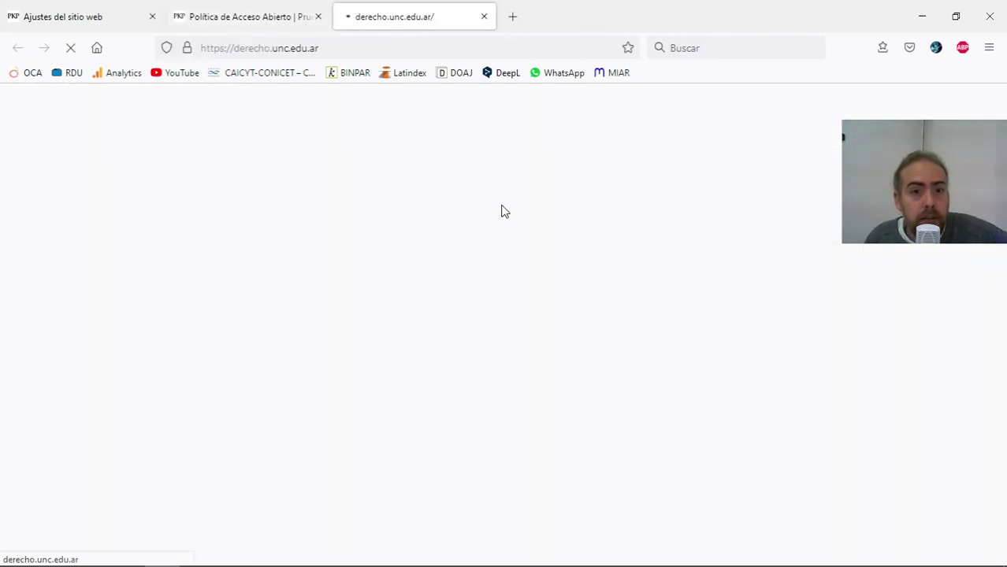
pyautogui.click(484, 16)
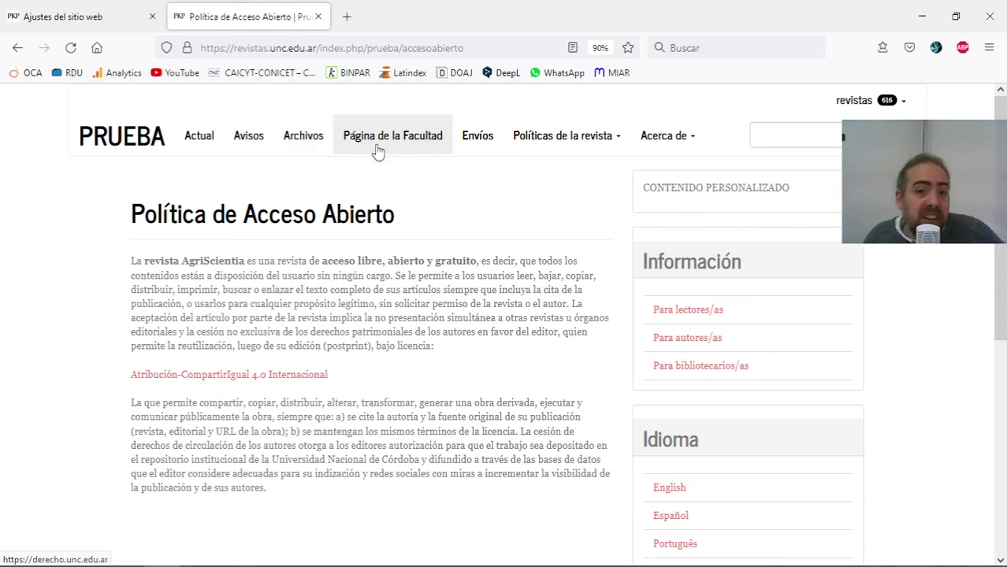
# Follow the Página de la Facultad menu link in the same tab, and go back to the journal page.
pyautogui.click(120, 17)
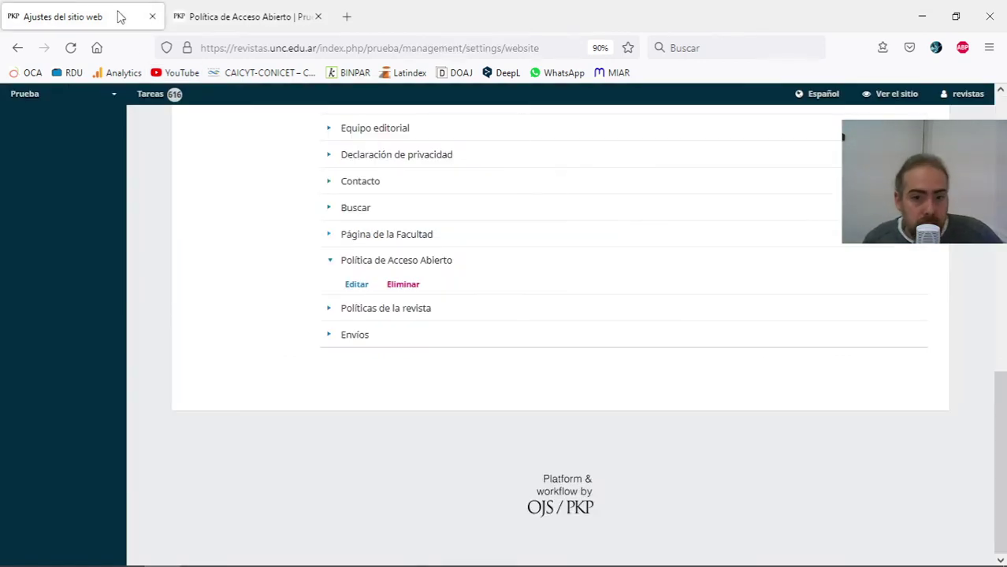
pyautogui.click(185, 6)
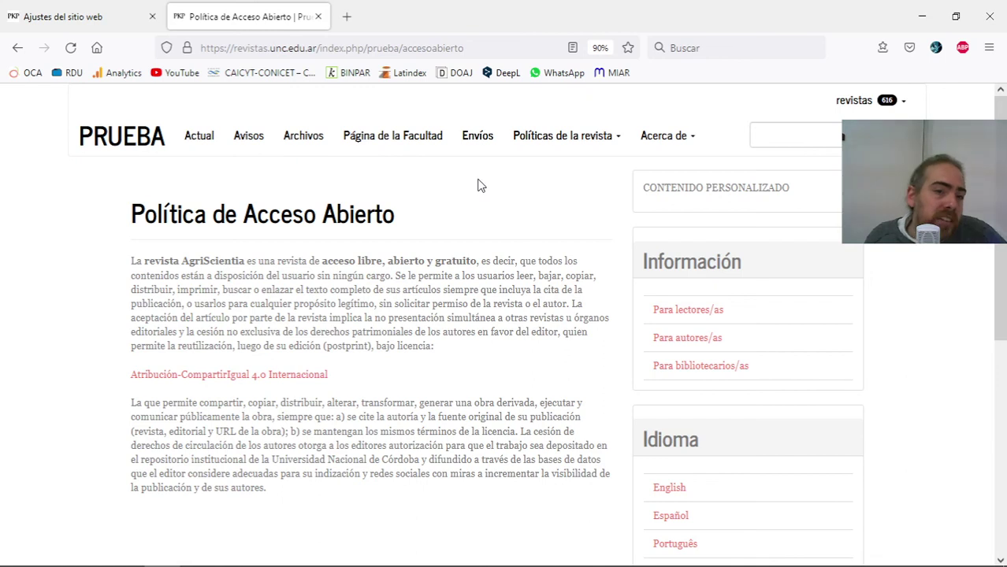
pyautogui.click(412, 142)
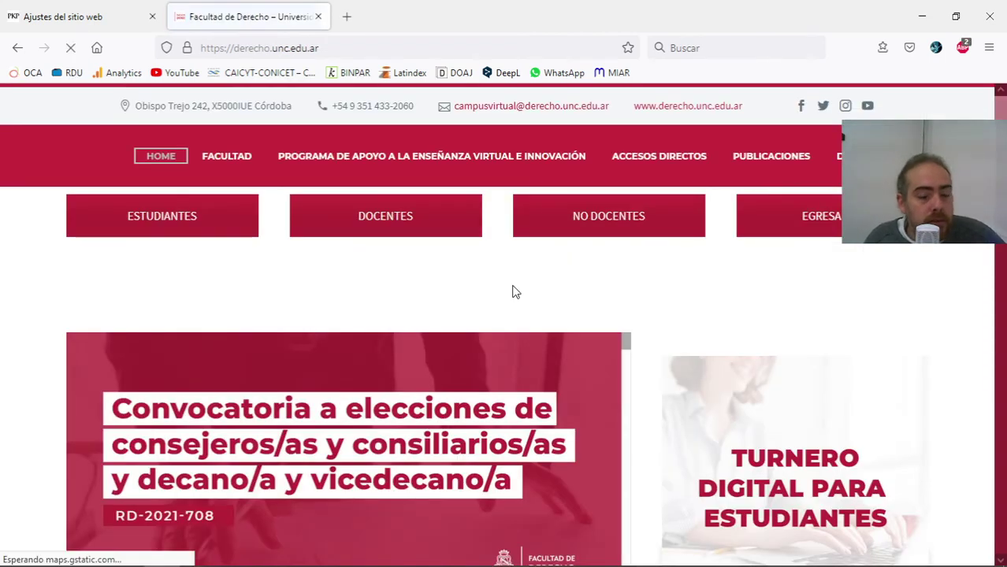
pyautogui.click(18, 47)
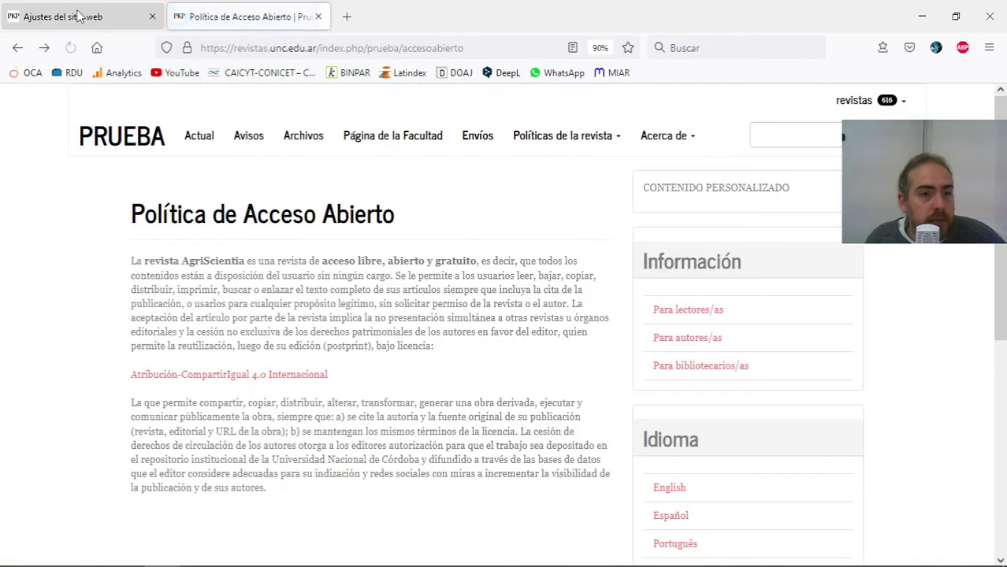
# Reopen the Política de Acceso Abierto element's edit form in the website settings, view it, and close it without saving.
pyautogui.click(63, 15)
pyautogui.click(361, 284)
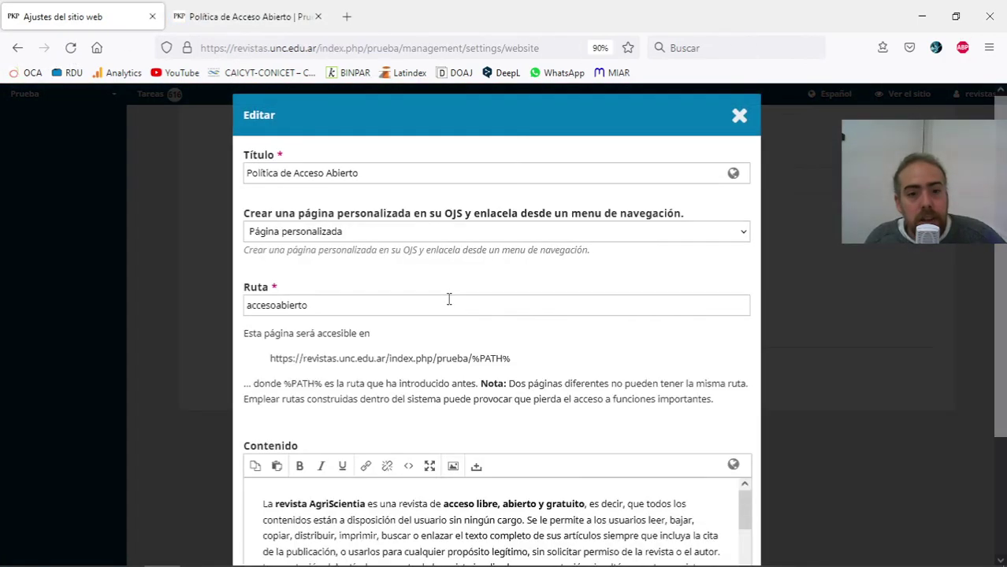
pyautogui.scroll(-1, 465, 292)
pyautogui.scroll(1, 483, 288)
pyautogui.click(737, 112)
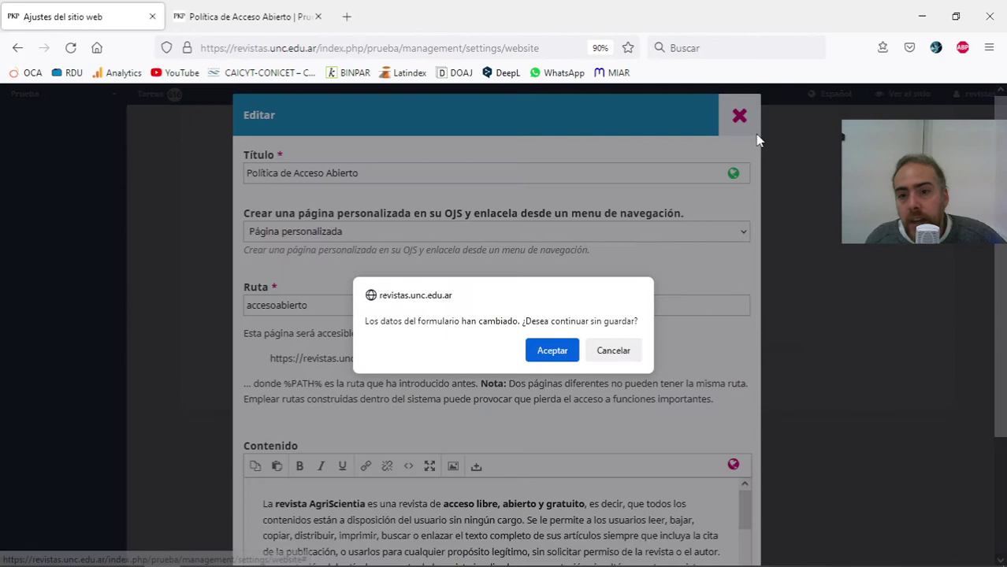
pyautogui.click(551, 348)
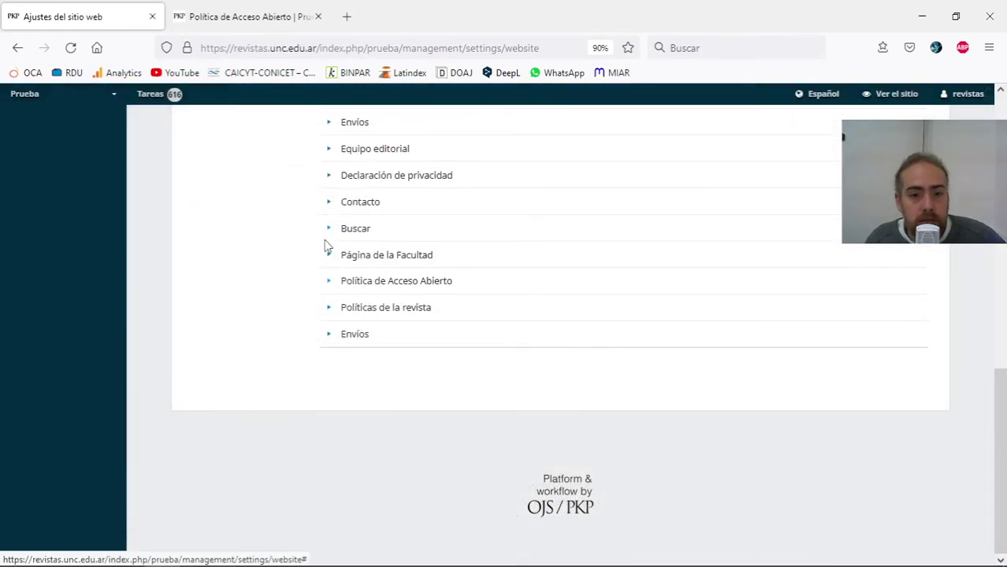
# Examine the Página de la Facultad element's URL remota type and URL in its edit form, and close it without saving.
pyautogui.click(330, 254)
pyautogui.click(356, 279)
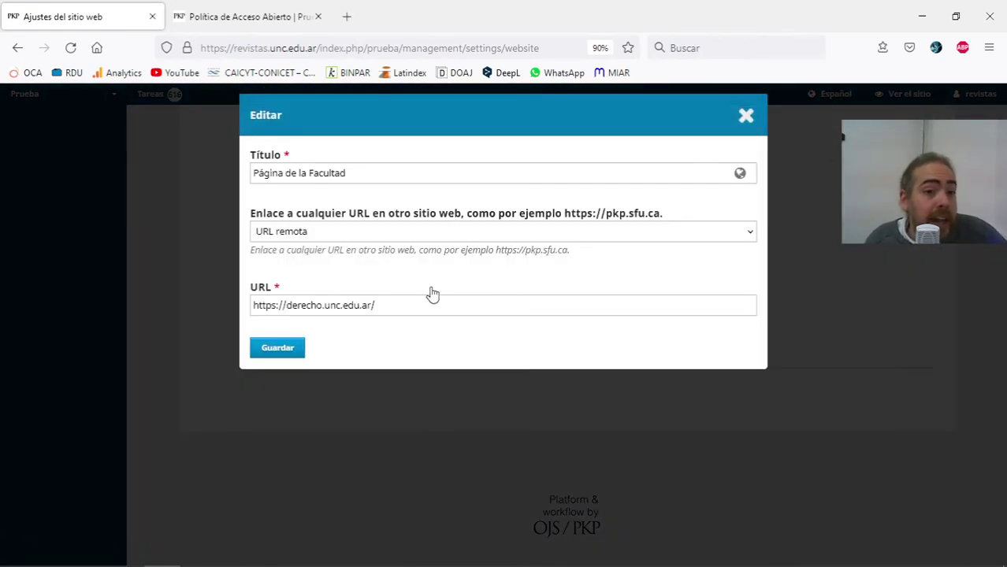
pyautogui.click(737, 118)
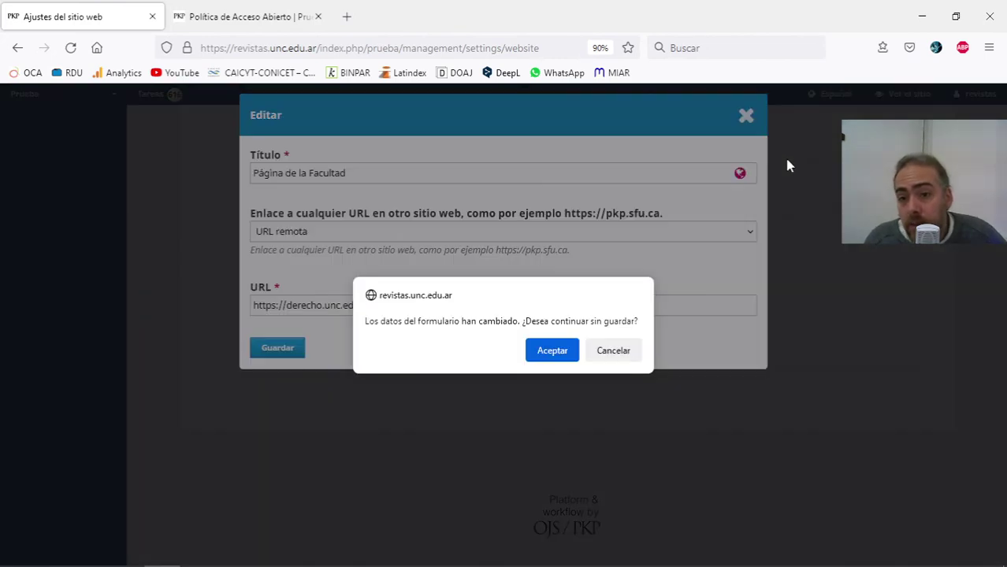
pyautogui.click(553, 350)
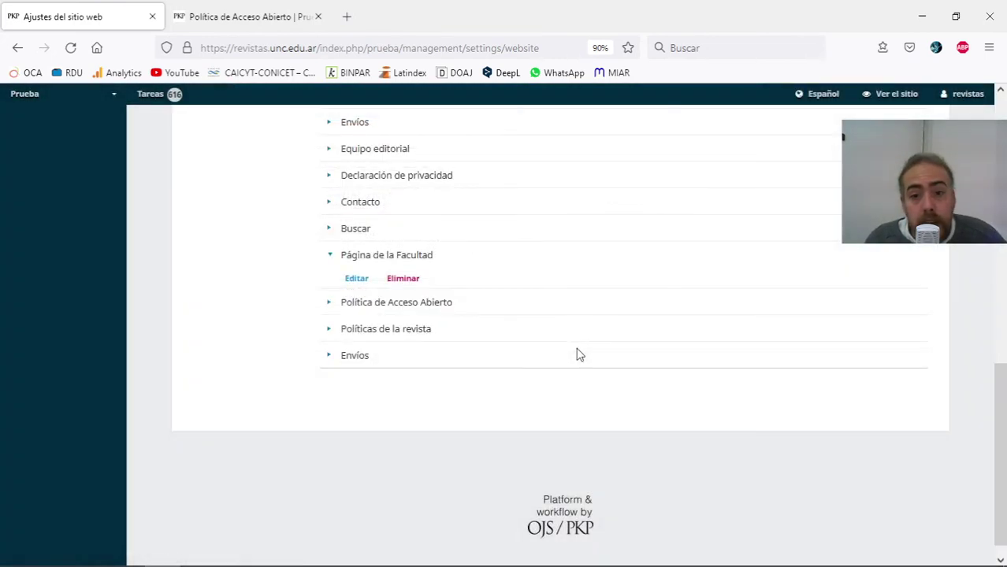
# Reopen the Página de la Facultad element's edit form, review the URL remota description, close it without saving, and collapse the element's row.
pyautogui.click(359, 279)
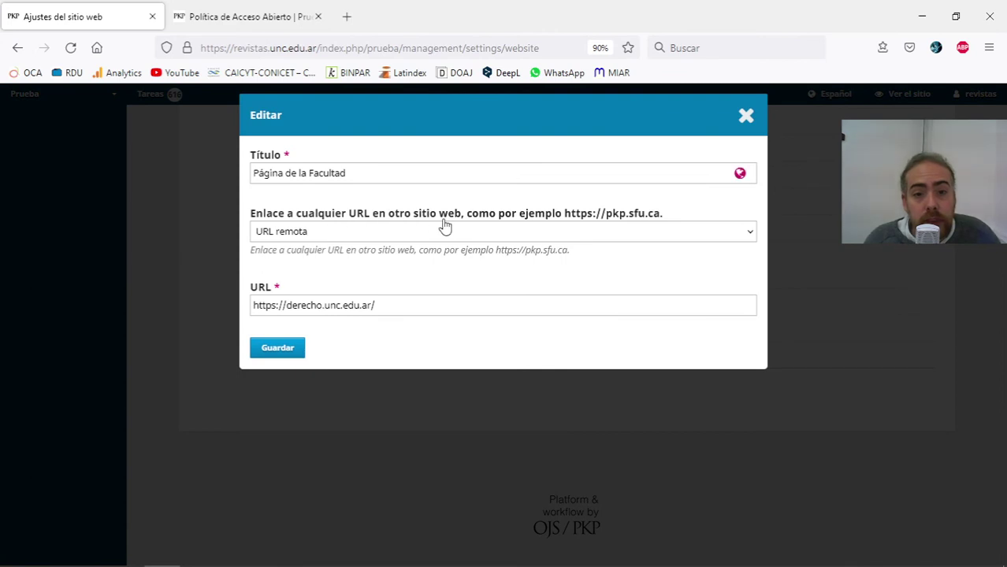
pyautogui.moveTo(471, 220); pyautogui.dragTo(690, 223)
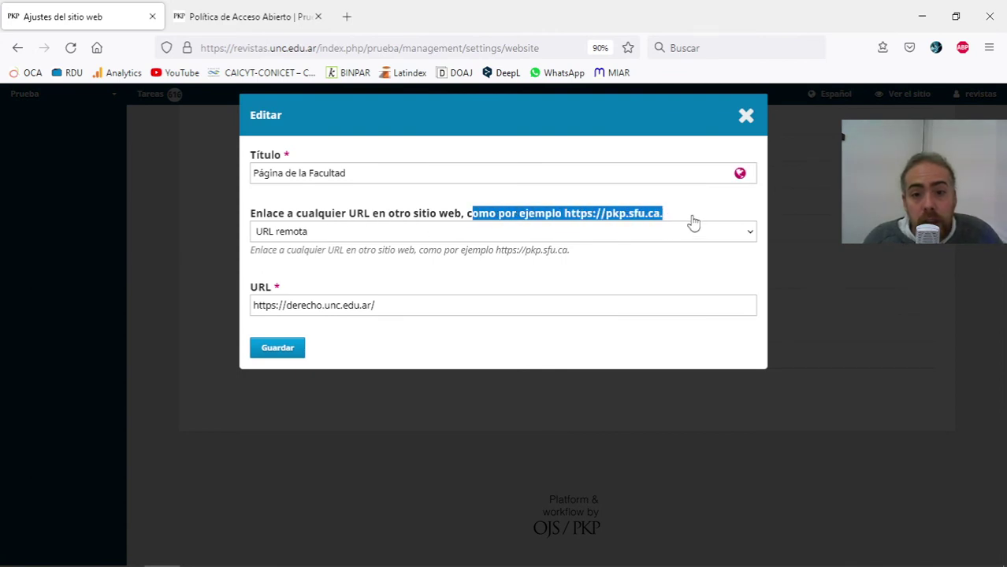
pyautogui.click(746, 116)
pyautogui.click(563, 361)
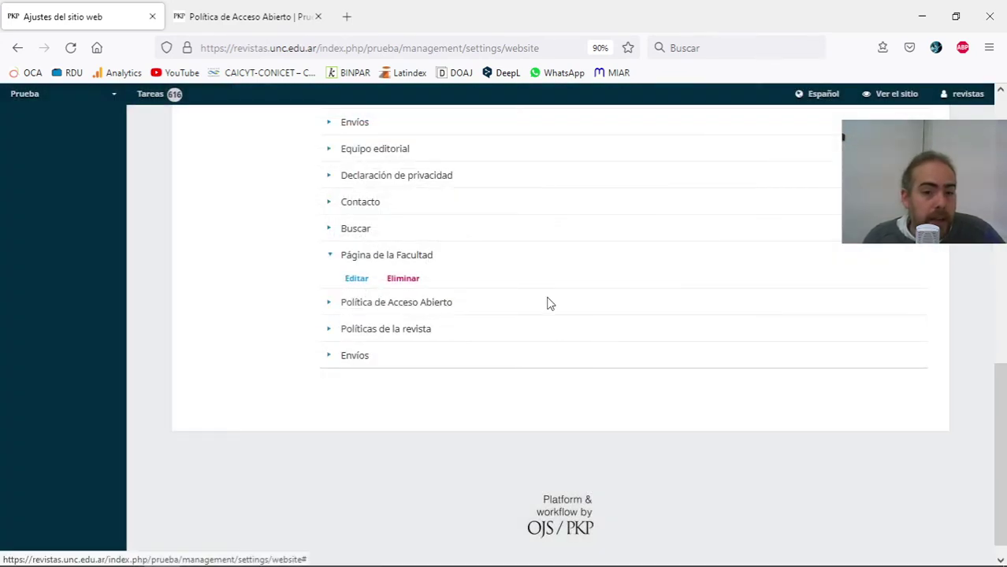
pyautogui.scroll(3, 634, 327)
pyautogui.scroll(-4, 639, 333)
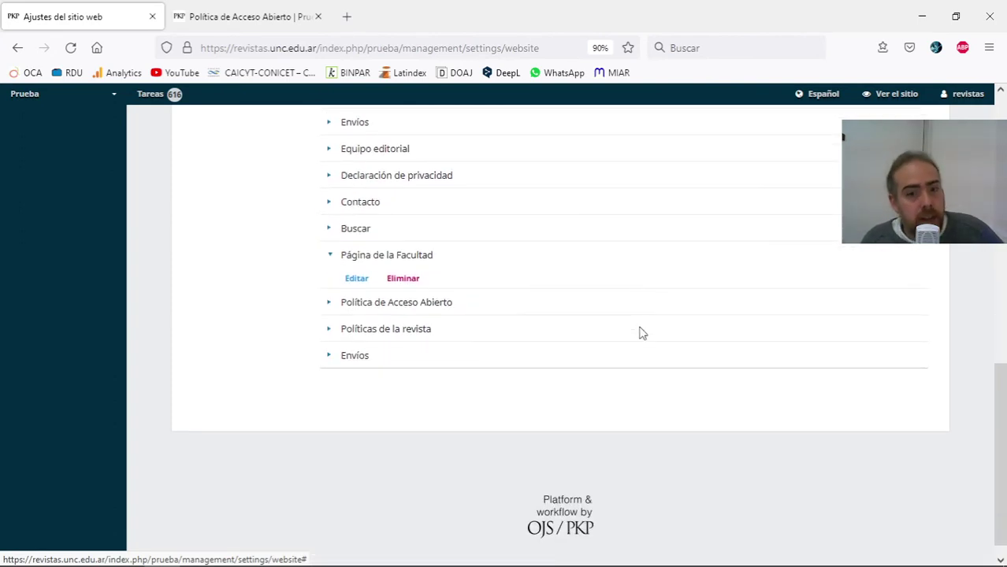
pyautogui.click(331, 261)
pyautogui.scroll(5, 781, 376)
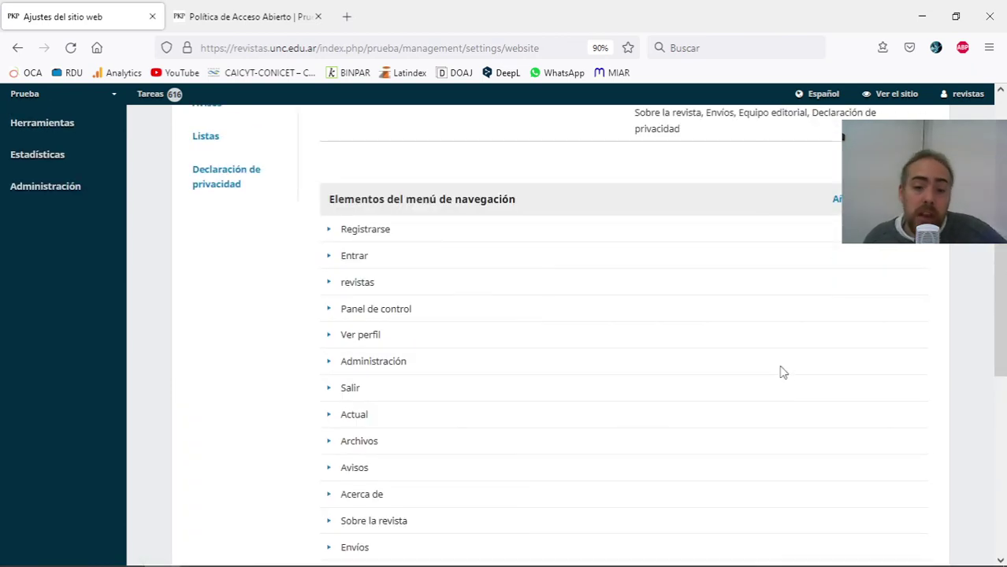
pyautogui.scroll(-3, 749, 386)
# Switch to the public journal site and view the Políticas de la revista submenu.
pyautogui.click(252, 16)
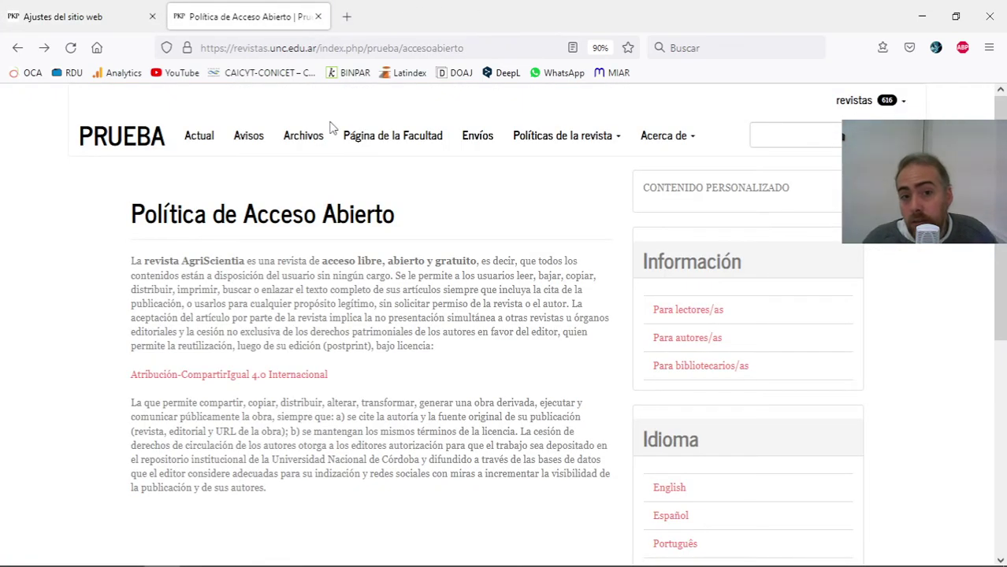
pyautogui.hotkey('ctrl', 'Tab')
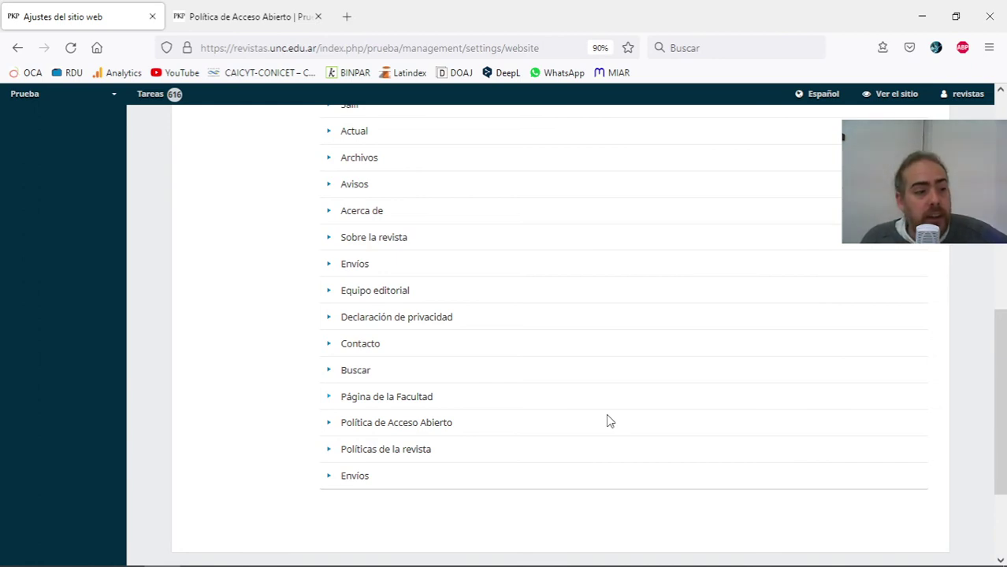
pyautogui.click(237, 17)
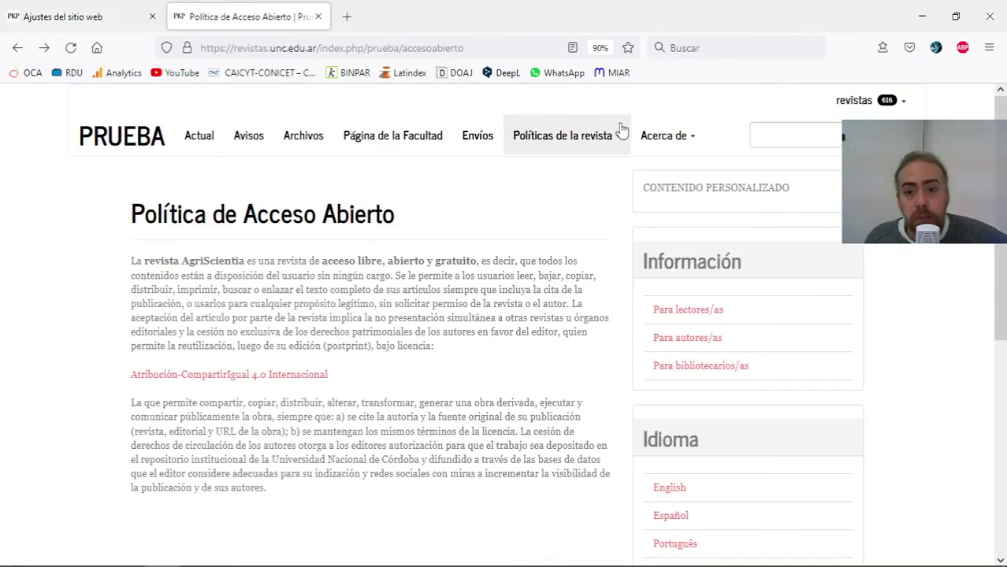
pyautogui.moveTo(579, 142)
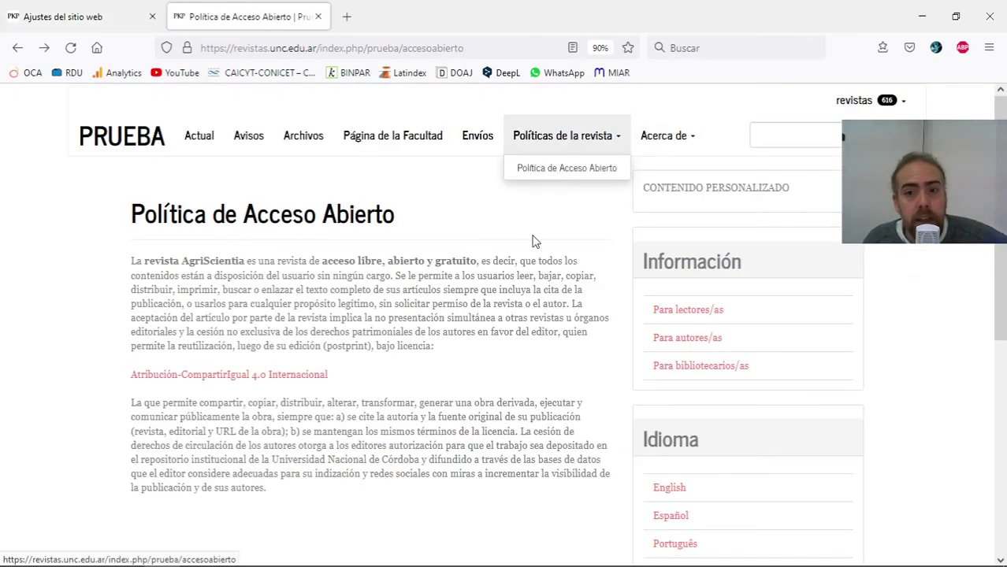
# Return to the website settings and look over the Elementos del menú de navegación list and the navigation menus above it.
pyautogui.click(71, 16)
pyautogui.scroll(3, 634, 342)
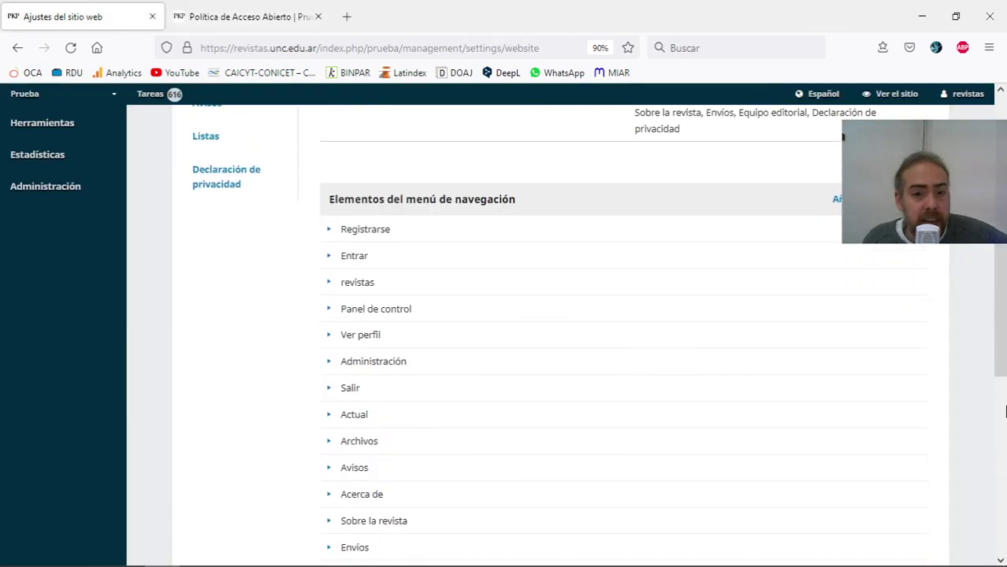
pyautogui.scroll(-2, 404, 306)
pyautogui.moveTo(479, 508); pyautogui.dragTo(327, 233)
pyautogui.click(564, 166)
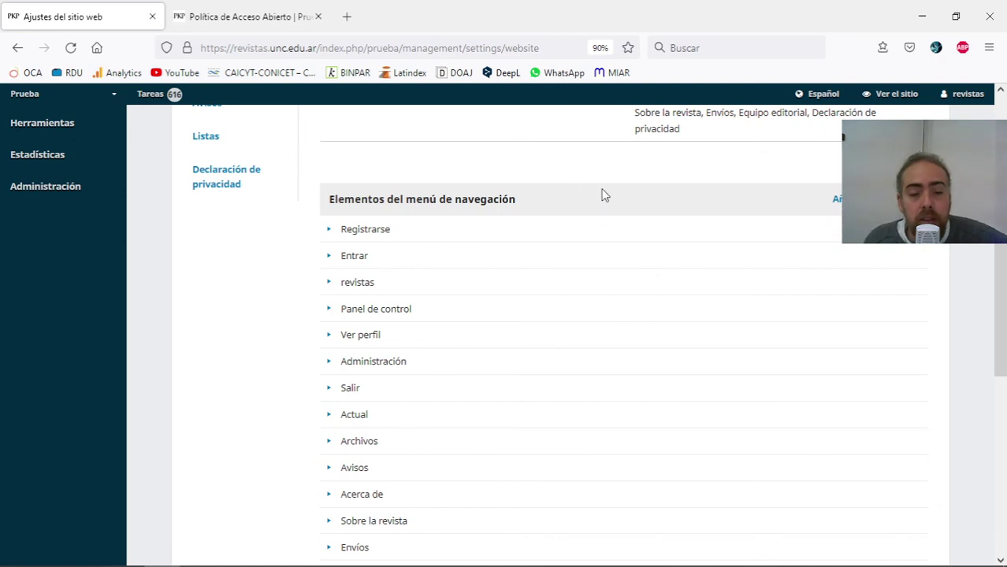
pyautogui.scroll(3, 619, 289)
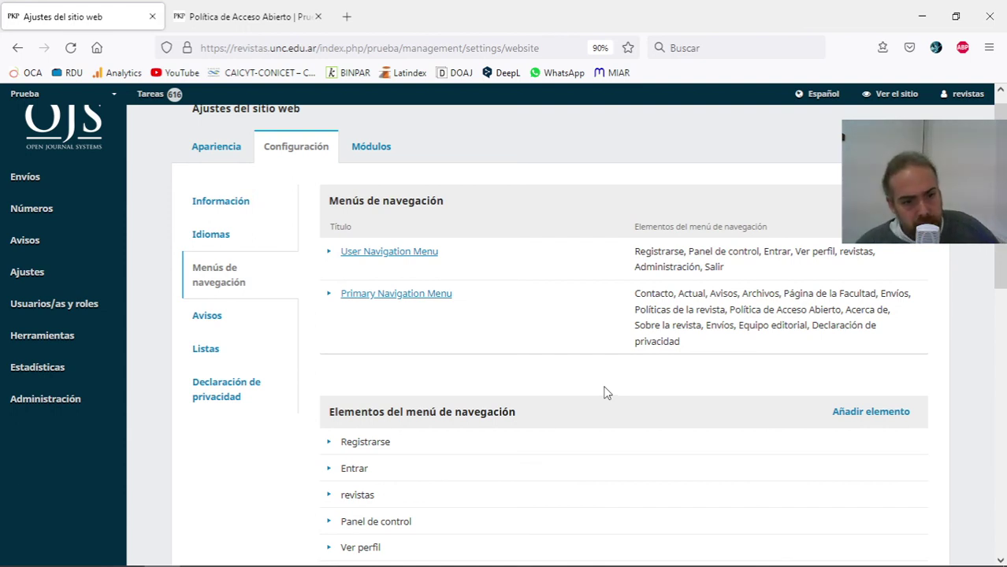
# Open the Envíos page from the public site's menu and examine its heading, submission links and preparation checklist.
pyautogui.click(171, 6)
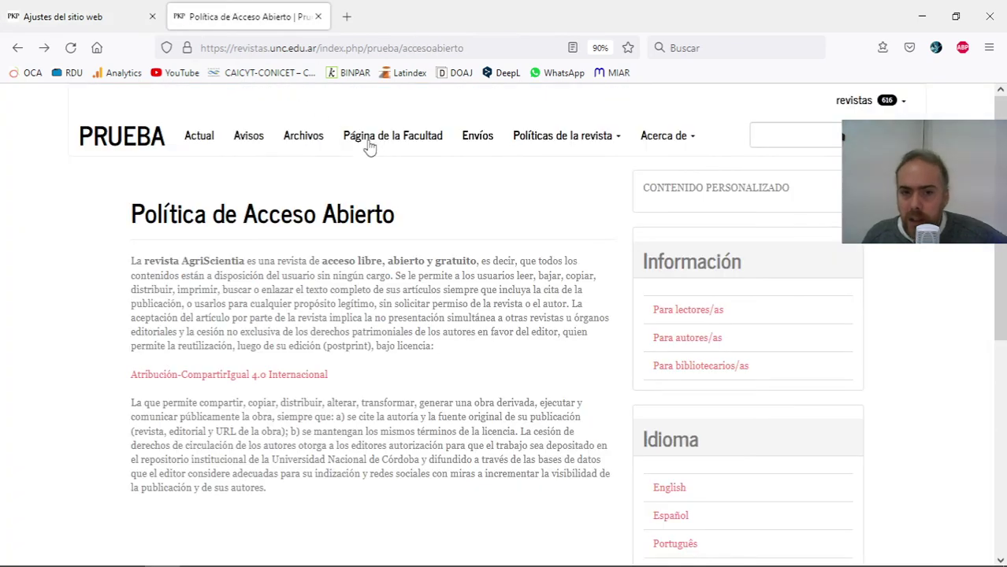
pyautogui.click(478, 137)
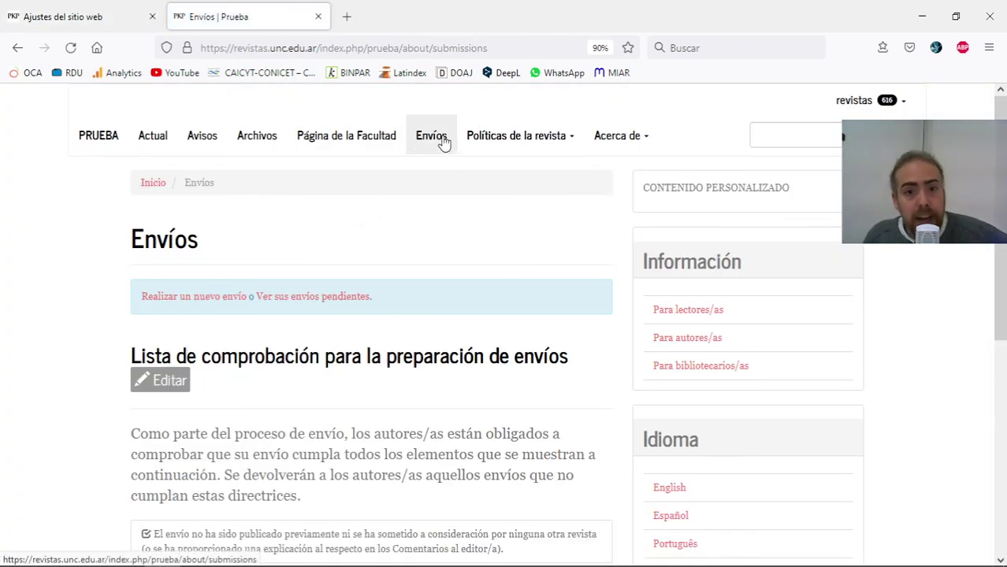
pyautogui.moveTo(232, 252); pyautogui.dragTo(92, 248)
pyautogui.doubleClick(163, 238)
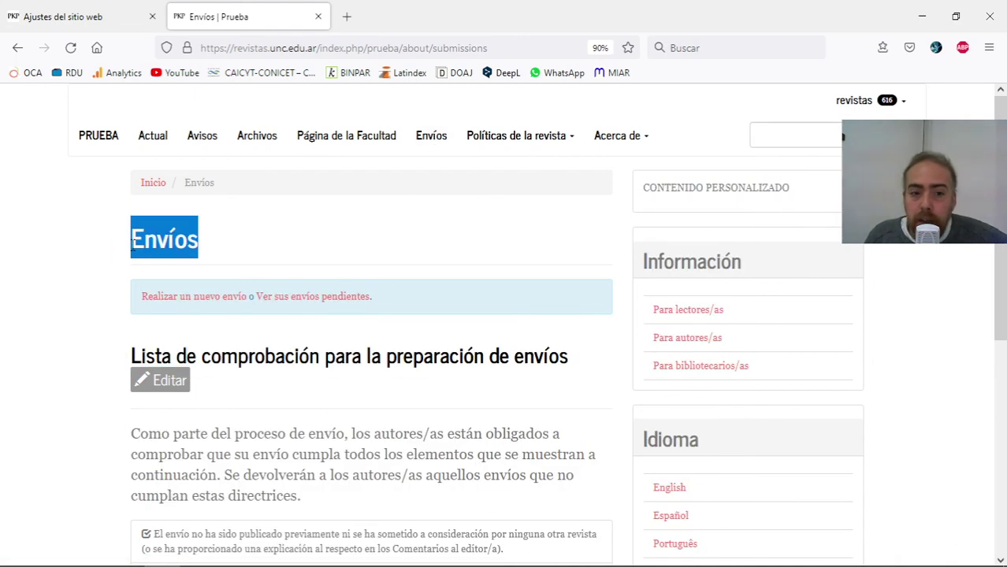
pyautogui.click(163, 241)
pyautogui.doubleClick(163, 245)
pyautogui.click(288, 260)
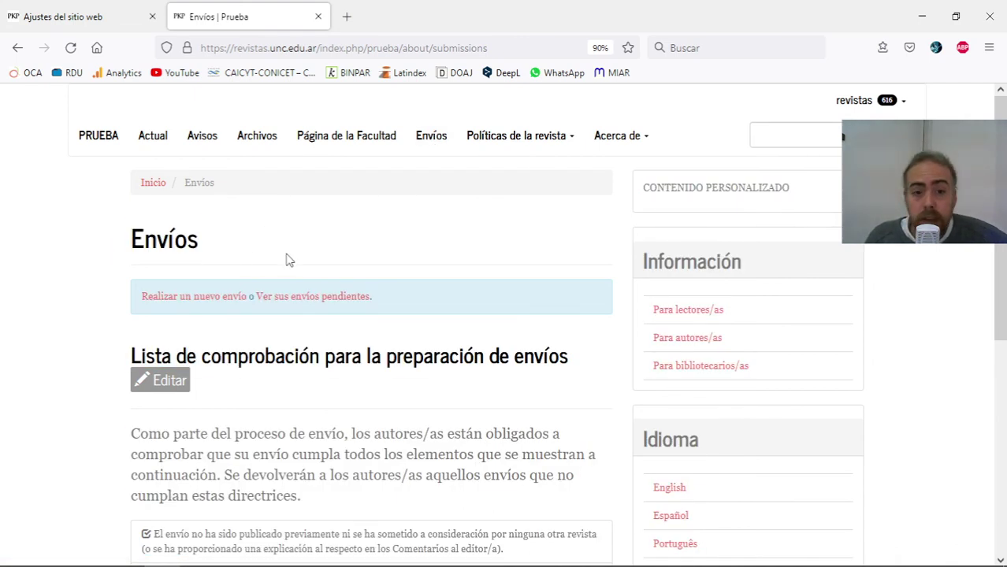
pyautogui.moveTo(122, 294); pyautogui.dragTo(227, 313)
pyautogui.click(500, 303)
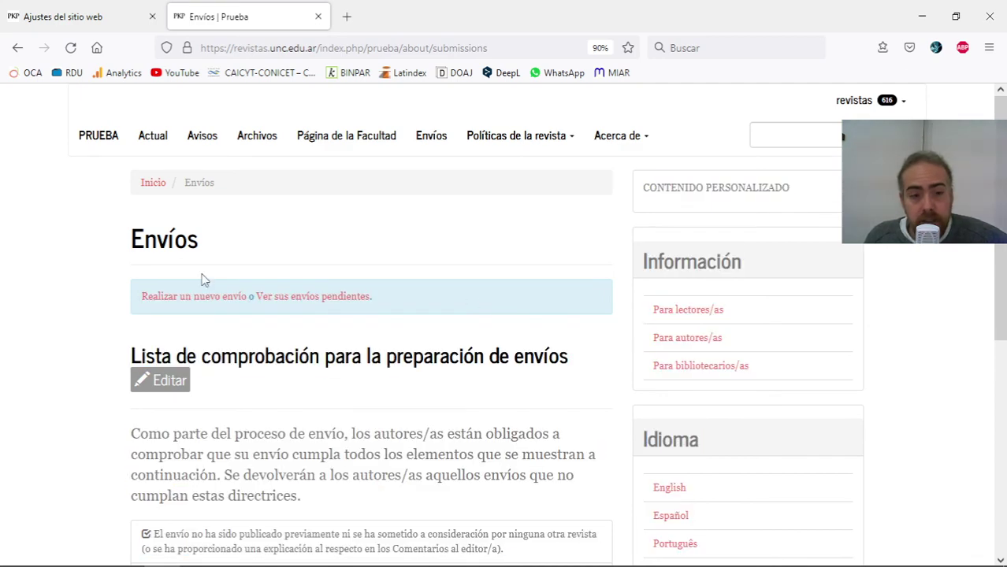
pyautogui.scroll(-4, 549, 351)
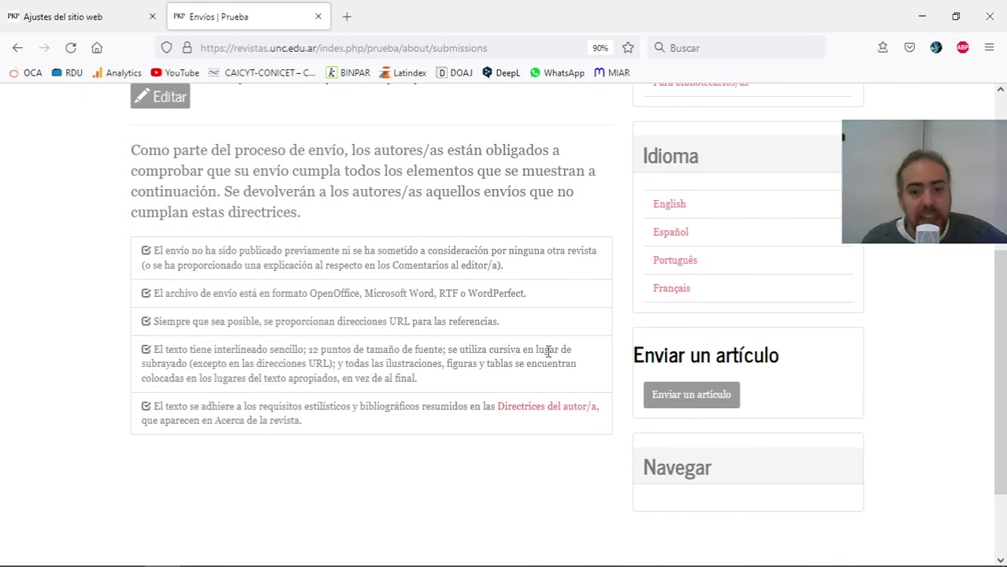
pyautogui.scroll(4, 548, 351)
# Go back to the website settings and examine the full list of navigation menu elements, including the Acerca de element.
pyautogui.click(63, 17)
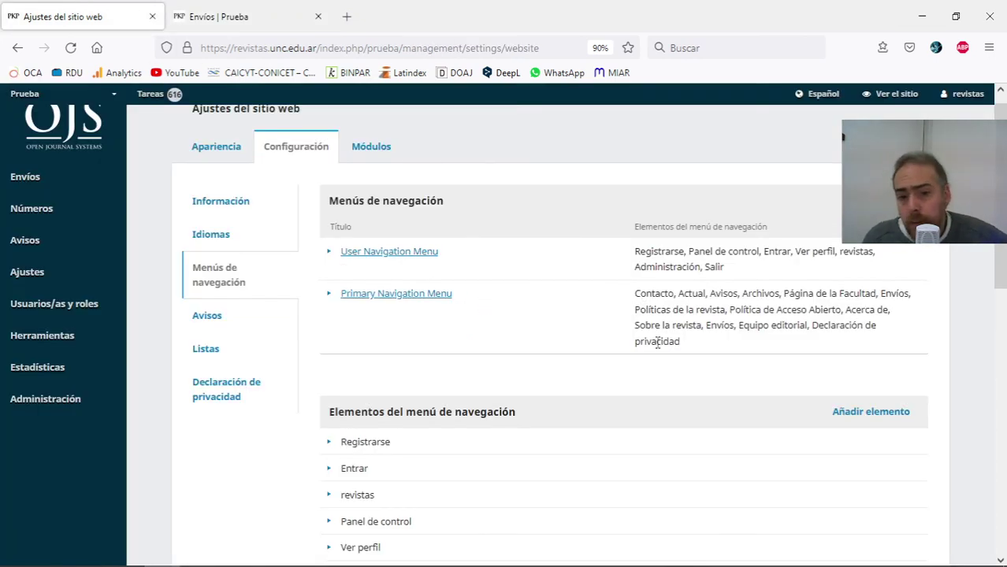
pyautogui.scroll(-3, 623, 347)
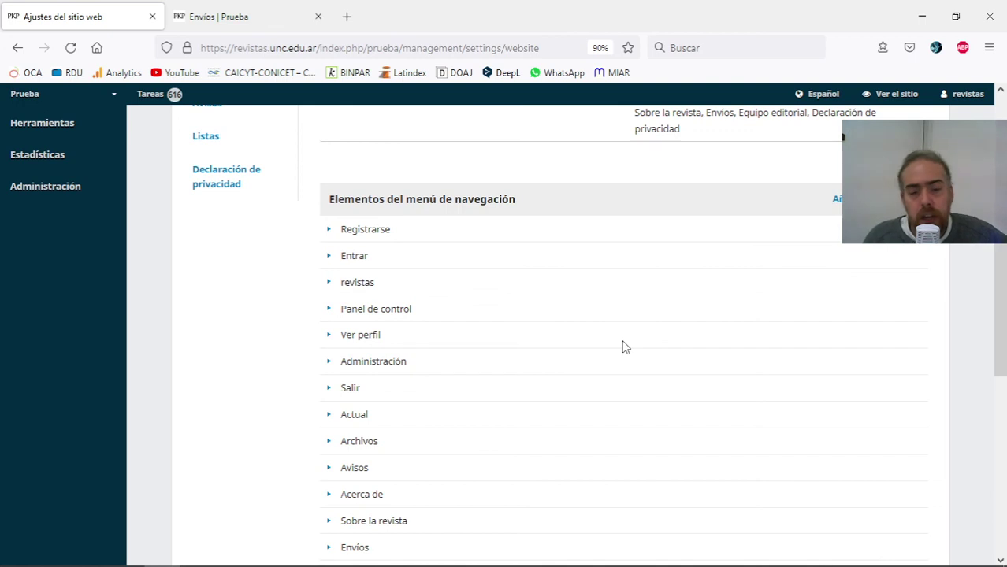
pyautogui.scroll(-5, 1002, 325)
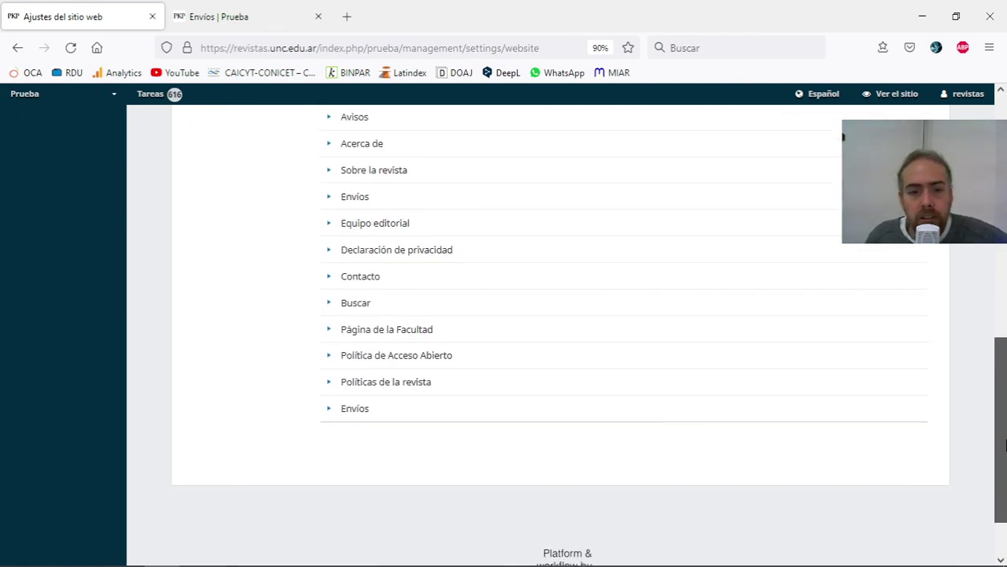
pyautogui.scroll(9, 867, 378)
pyautogui.scroll(-1, 788, 378)
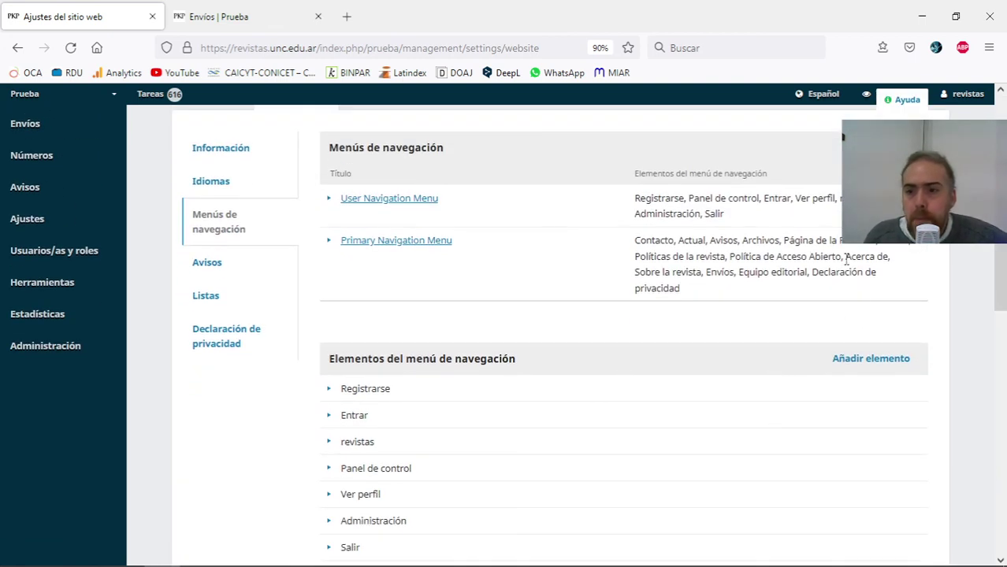
pyautogui.scroll(1, 835, 316)
pyautogui.scroll(-2, 816, 370)
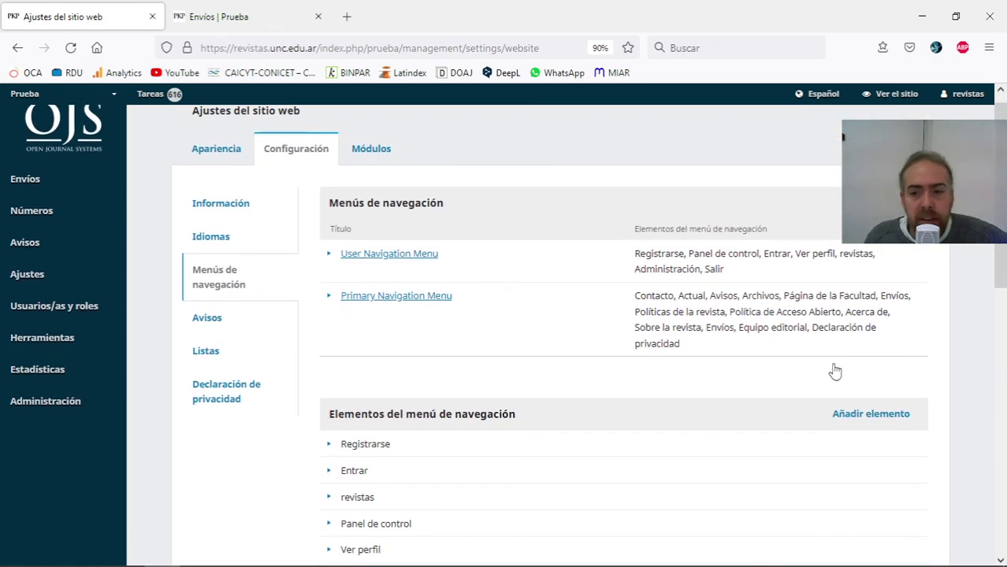
pyautogui.scroll(-7, 543, 489)
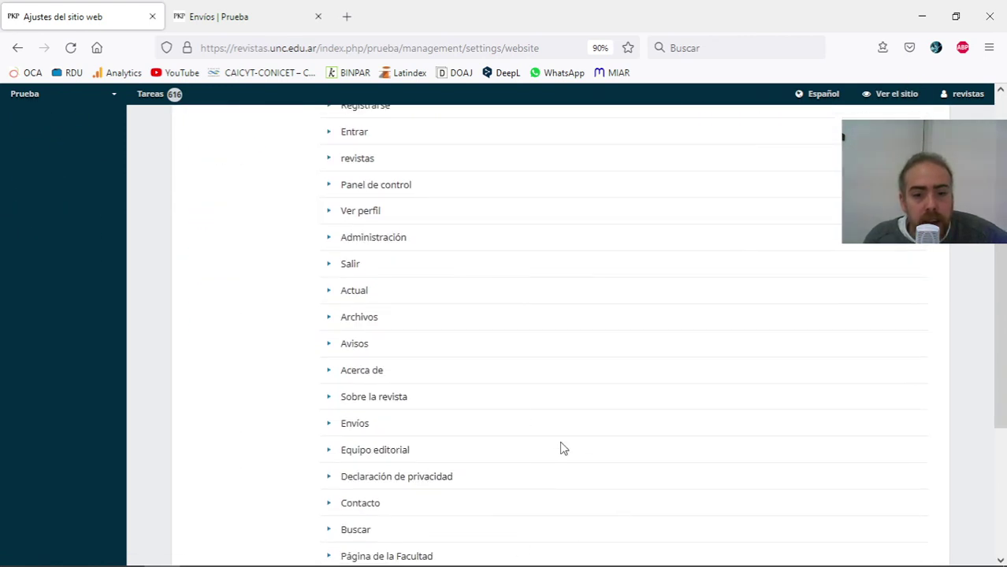
pyautogui.scroll(1, 485, 388)
pyautogui.scroll(1, 485, 388)
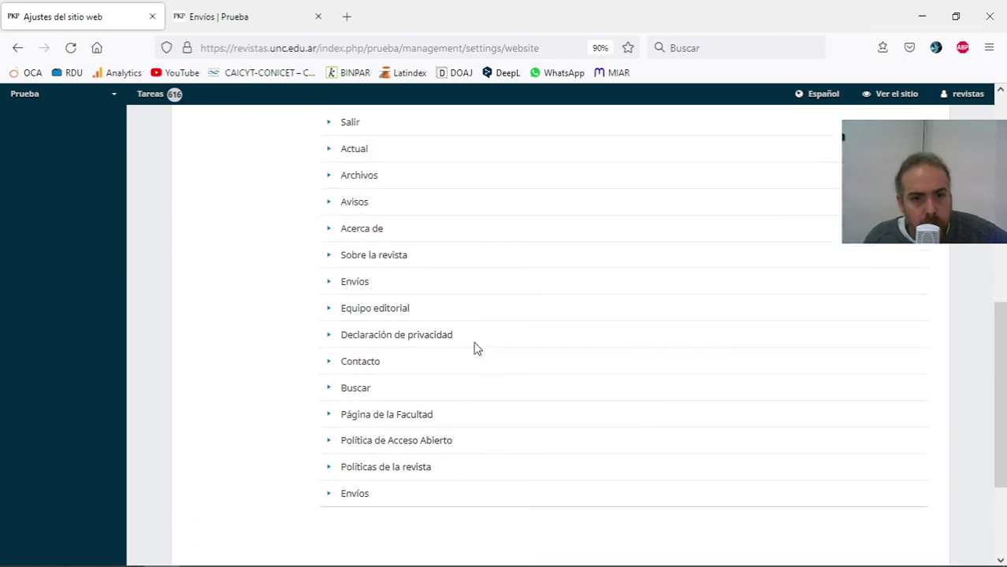
pyautogui.moveTo(474, 346); pyautogui.dragTo(408, 241)
pyautogui.scroll(4, 339, 283)
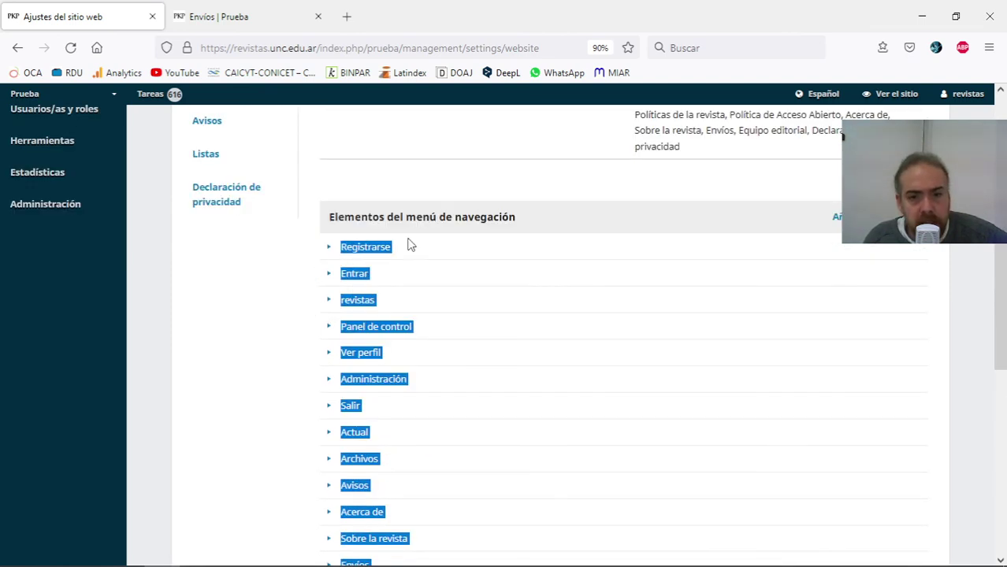
pyautogui.click(581, 199)
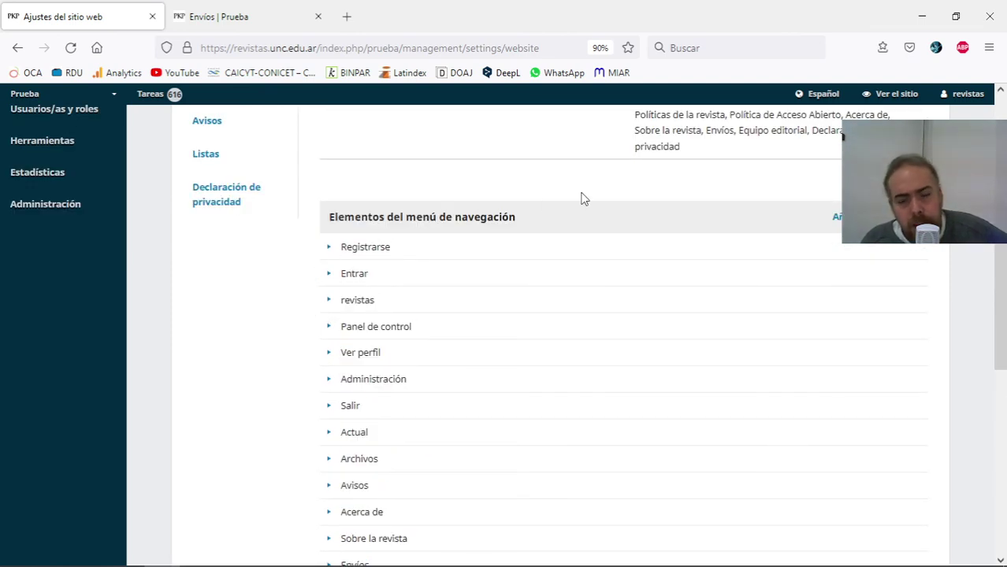
pyautogui.scroll(-3, 581, 315)
pyautogui.moveTo(385, 365); pyautogui.dragTo(321, 366)
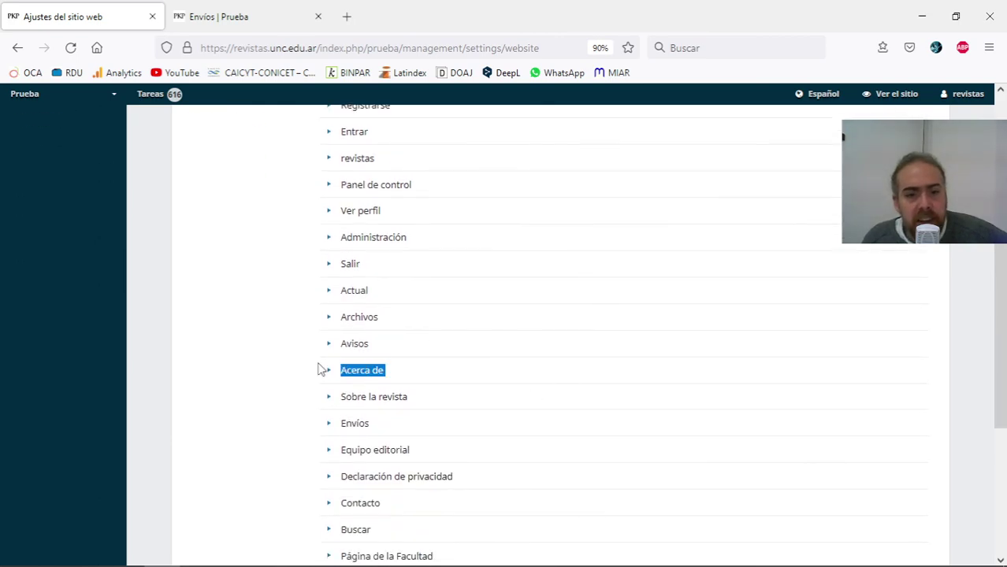
pyautogui.scroll(2, 538, 360)
pyautogui.scroll(2, 552, 331)
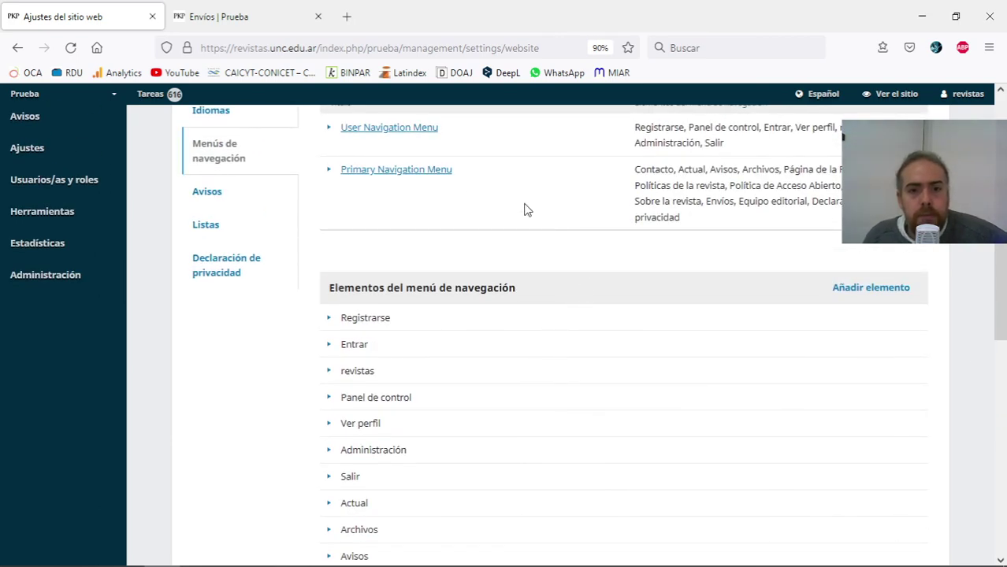
# Examine the assigned elements and their nesting in the Primary Navigation Menu's edit form, and close it without saving.
pyautogui.click(438, 173)
pyautogui.scroll(-1, 507, 438)
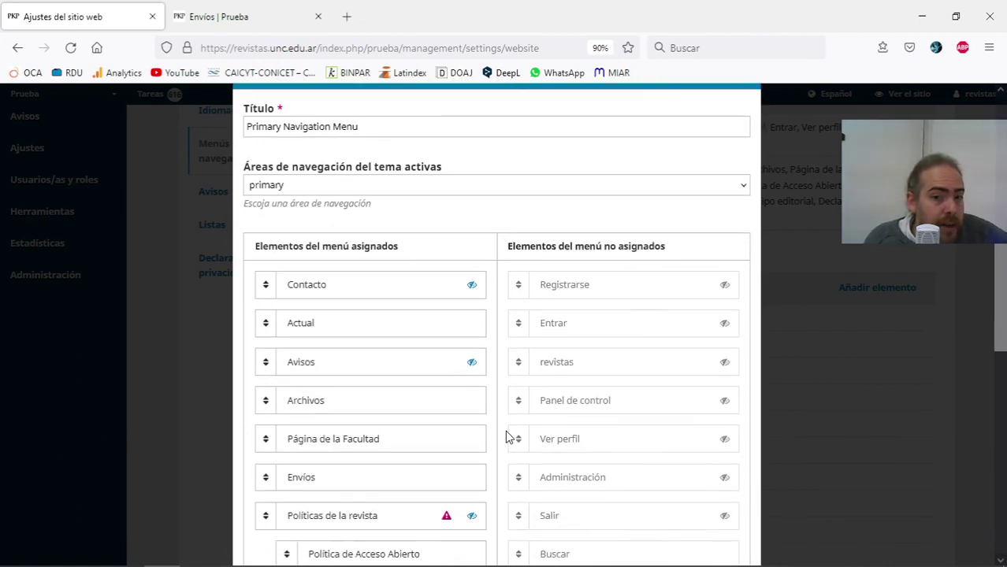
pyautogui.scroll(-3, 506, 438)
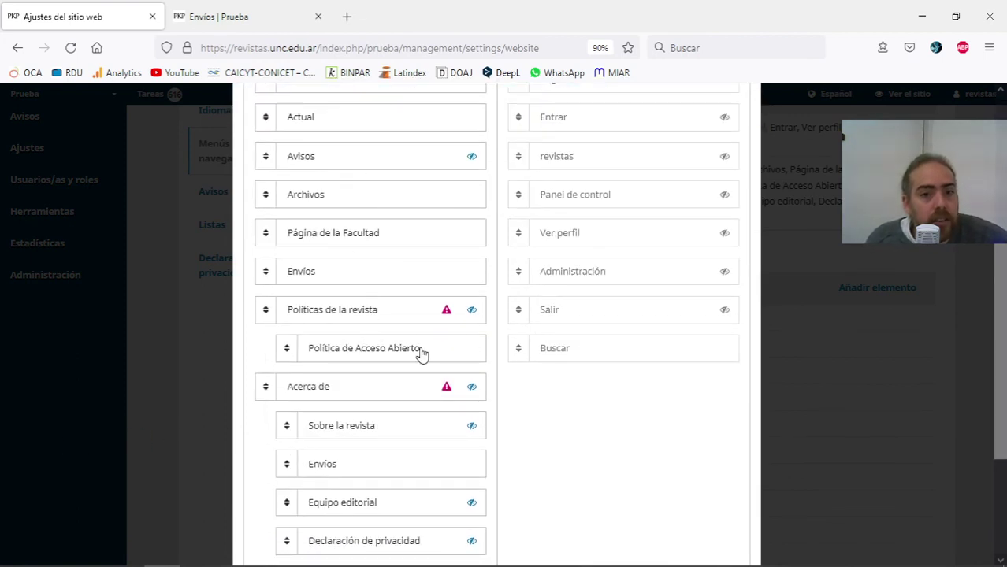
pyautogui.click(843, 307)
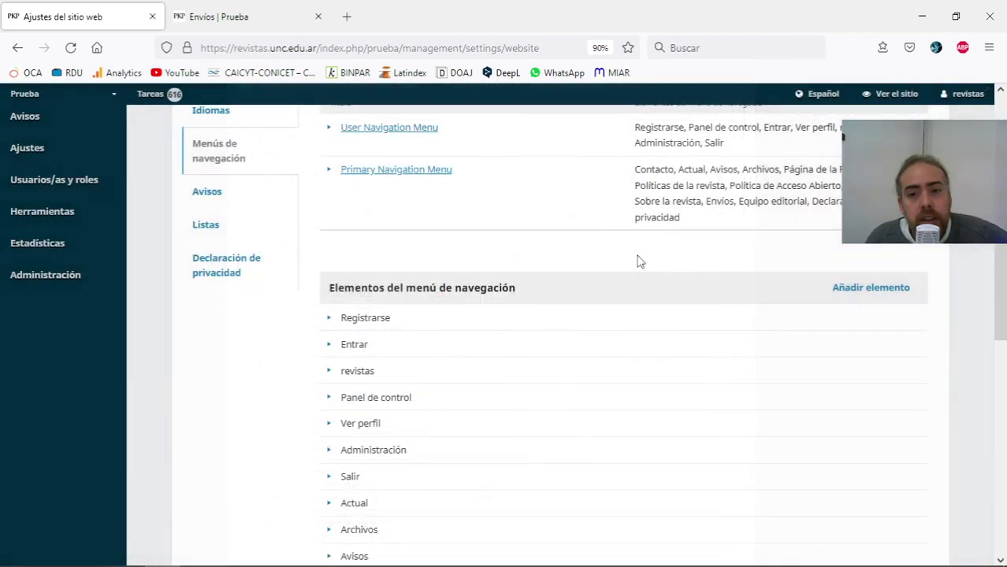
# Reopen the Primary Navigation Menu's edit form through its row options, close it without saving, and collapse the row.
pyautogui.scroll(2, 756, 390)
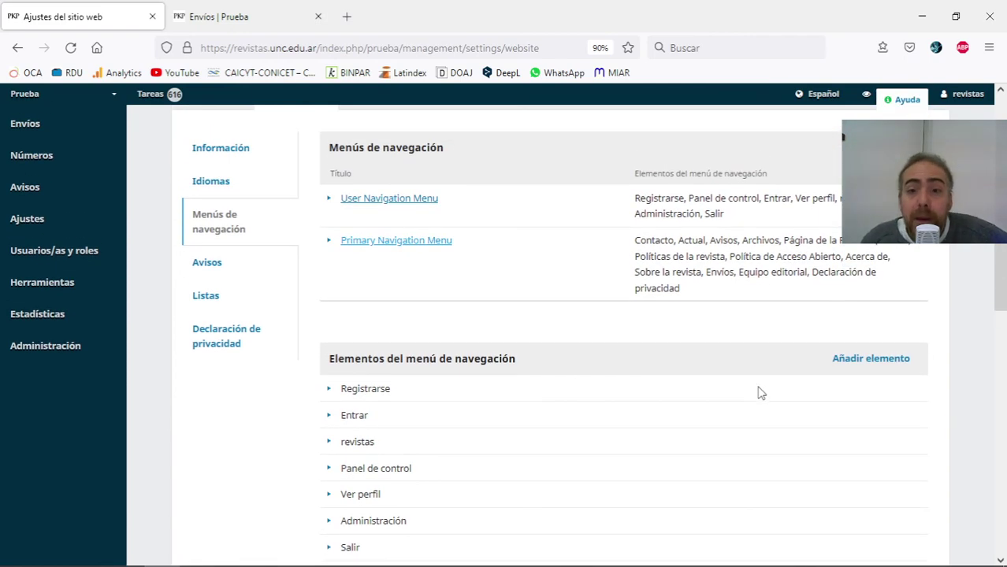
pyautogui.click(328, 247)
pyautogui.click(354, 311)
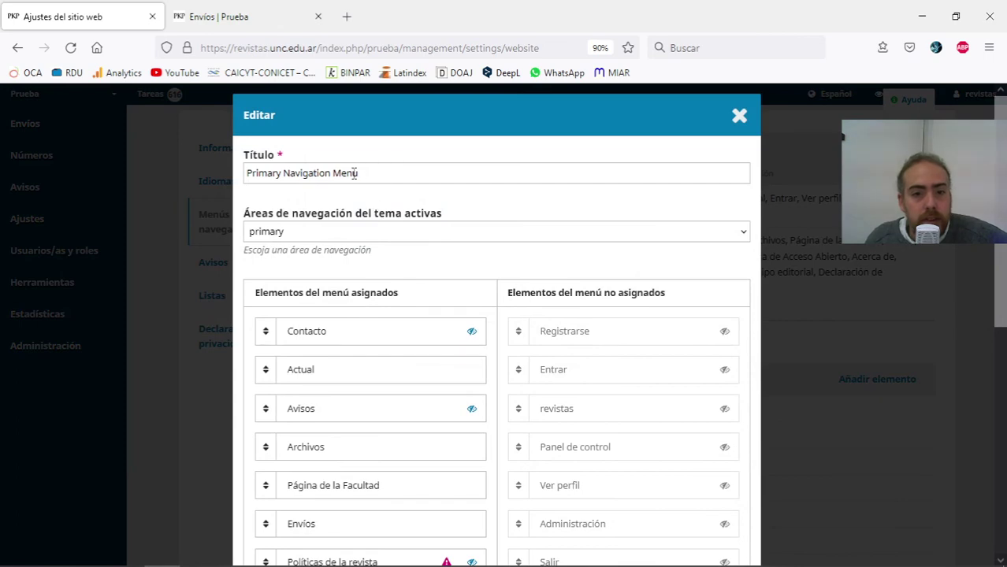
pyautogui.click(738, 113)
pyautogui.click(330, 241)
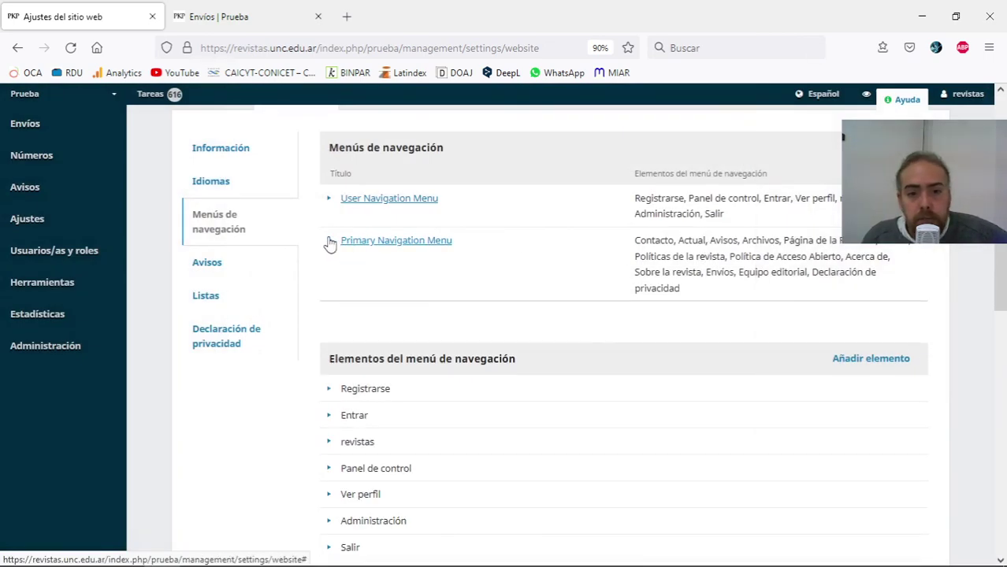